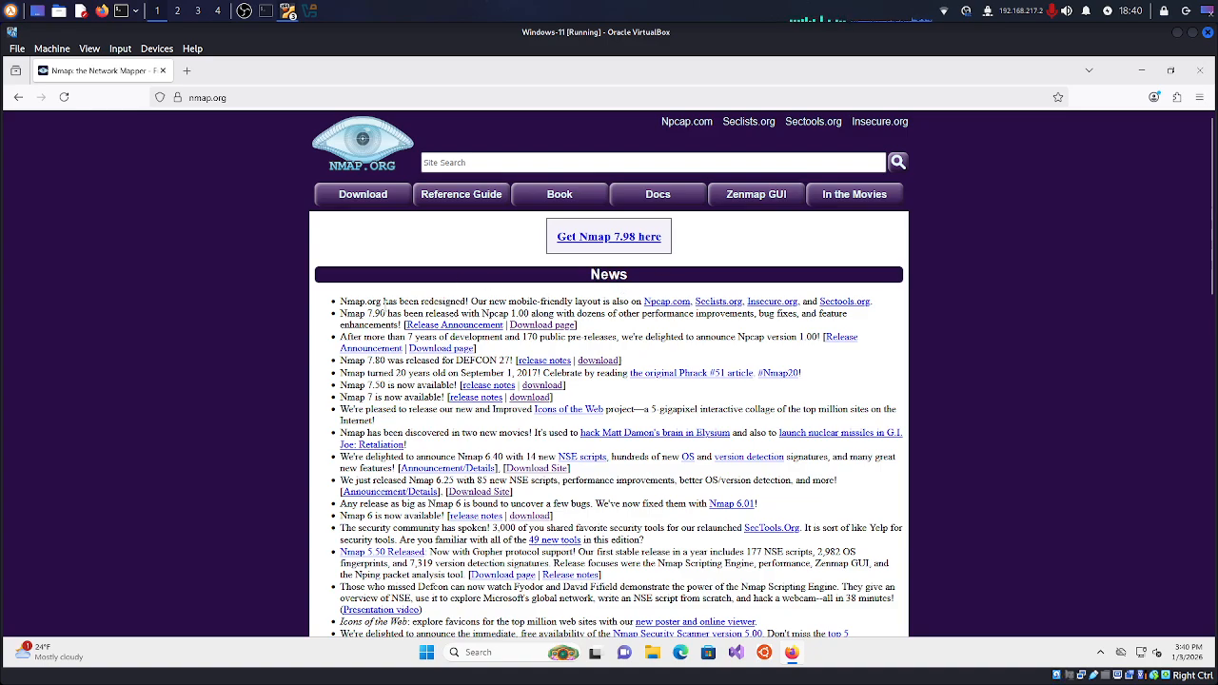
# - Read the Nmap home page, examining the "Nmap: Discover your network" description and its list of features
pyautogui.scroll(-1, 474, 430)
pyautogui.scroll(-6, 474, 430)
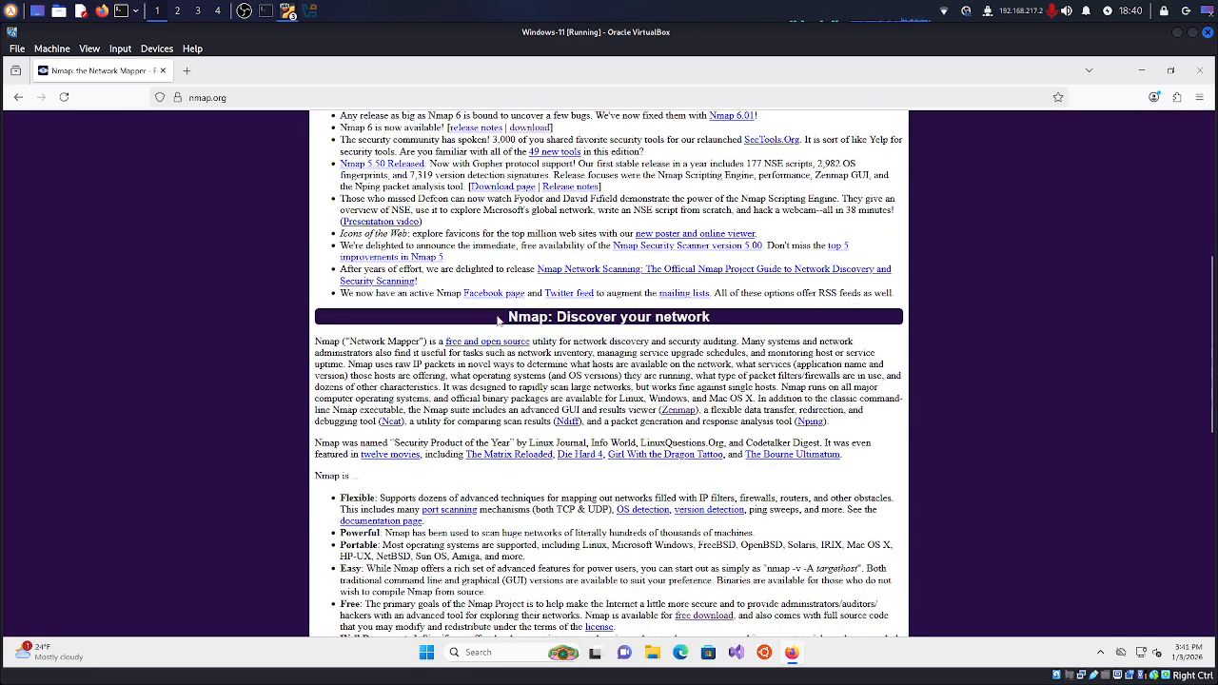
pyautogui.moveTo(519, 320); pyautogui.dragTo(611, 319)
pyautogui.click(618, 321)
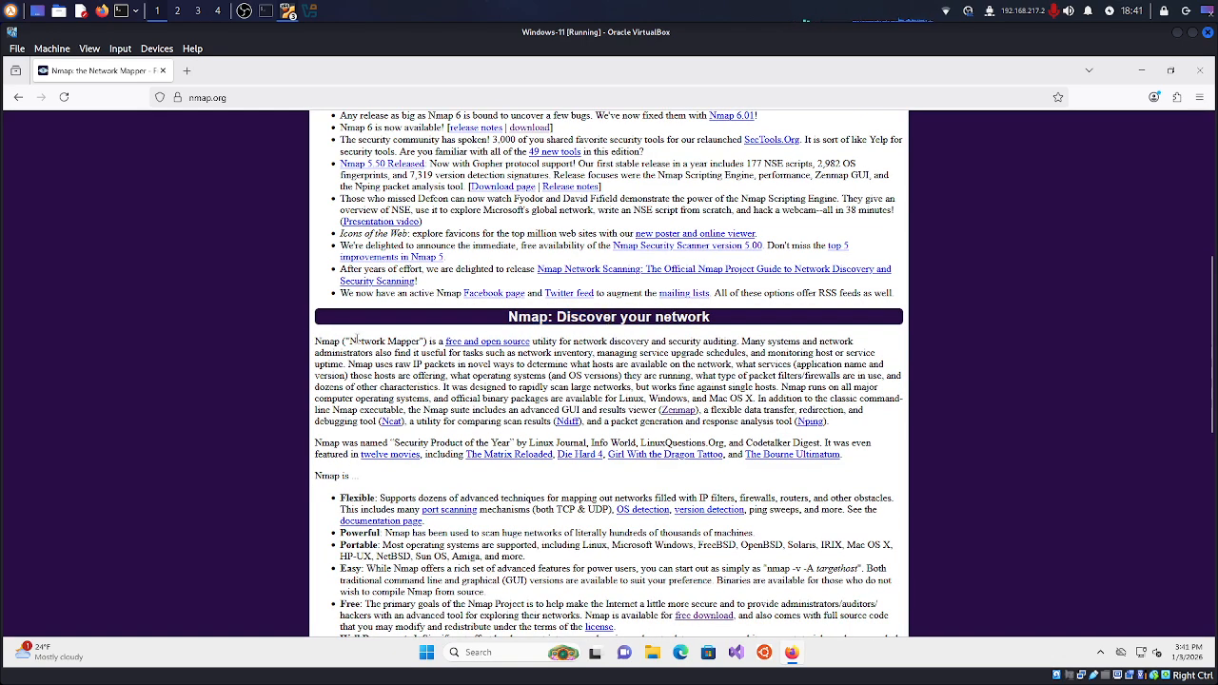
pyautogui.moveTo(322, 340); pyautogui.dragTo(394, 365)
pyautogui.click(598, 405)
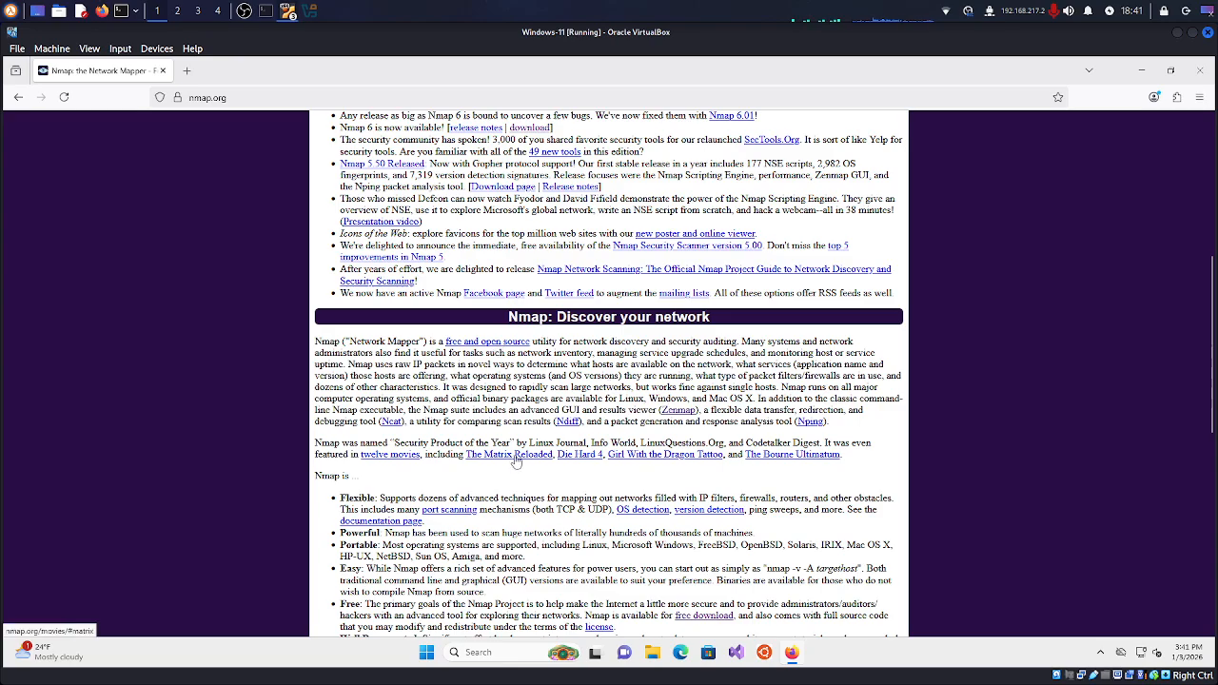
pyautogui.scroll(-3, 673, 419)
pyautogui.scroll(-2, 381, 383)
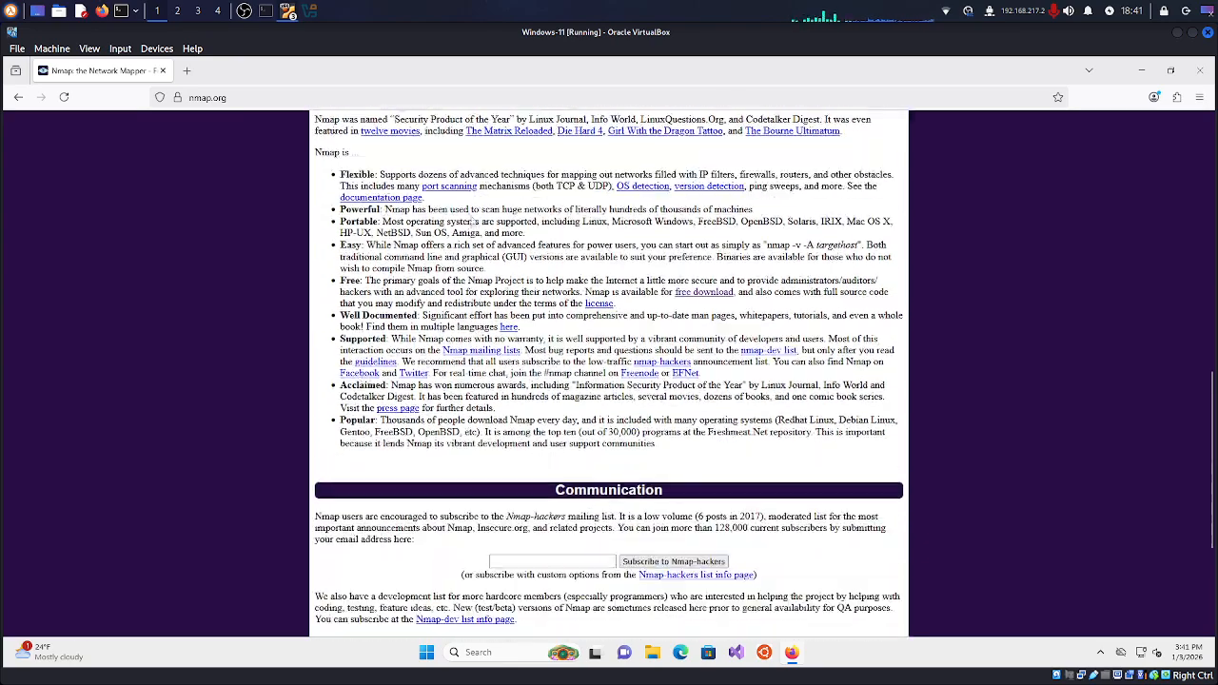
pyautogui.scroll(5, 494, 297)
pyautogui.scroll(7, 494, 297)
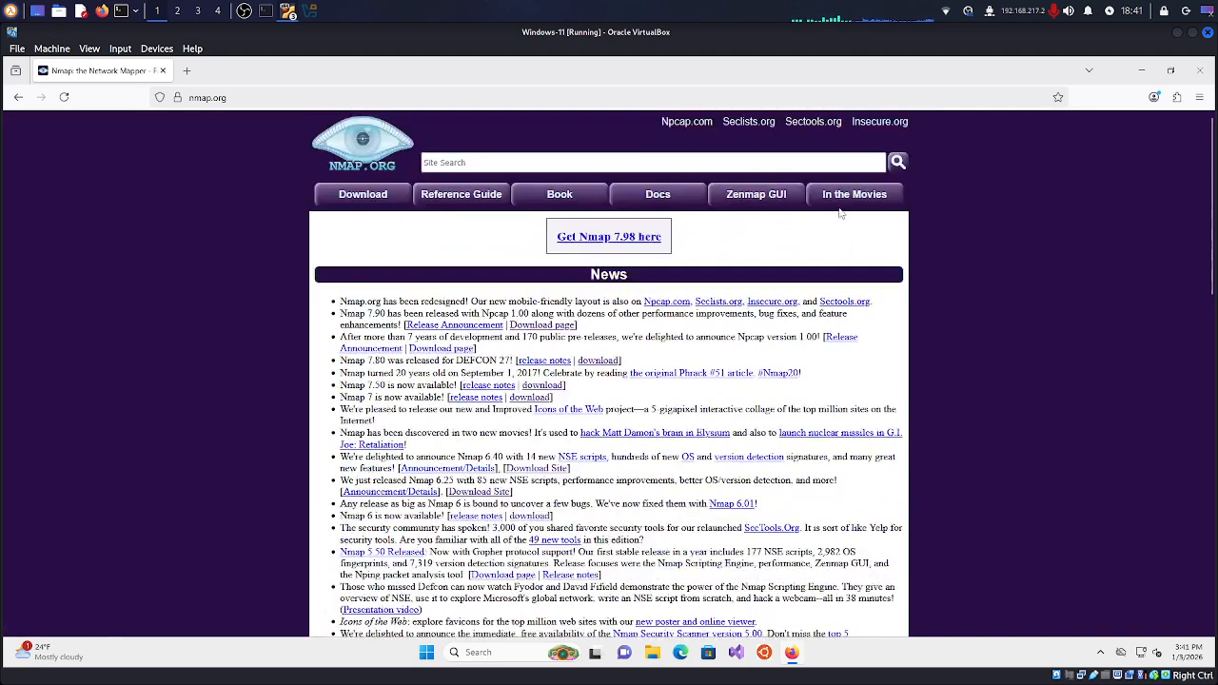
# - Download the latest stable Windows self-installer, nmap-7.98-setup.exe, from the Nmap download page
pyautogui.click(362, 196)
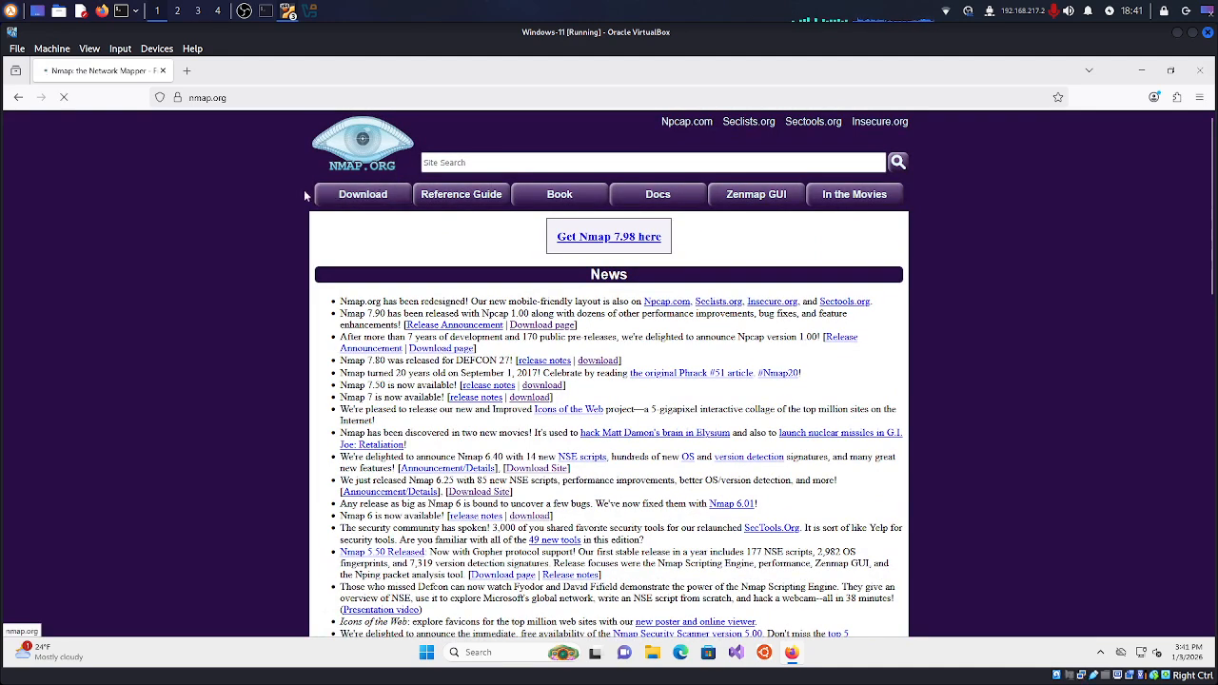
pyautogui.scroll(-3, 709, 338)
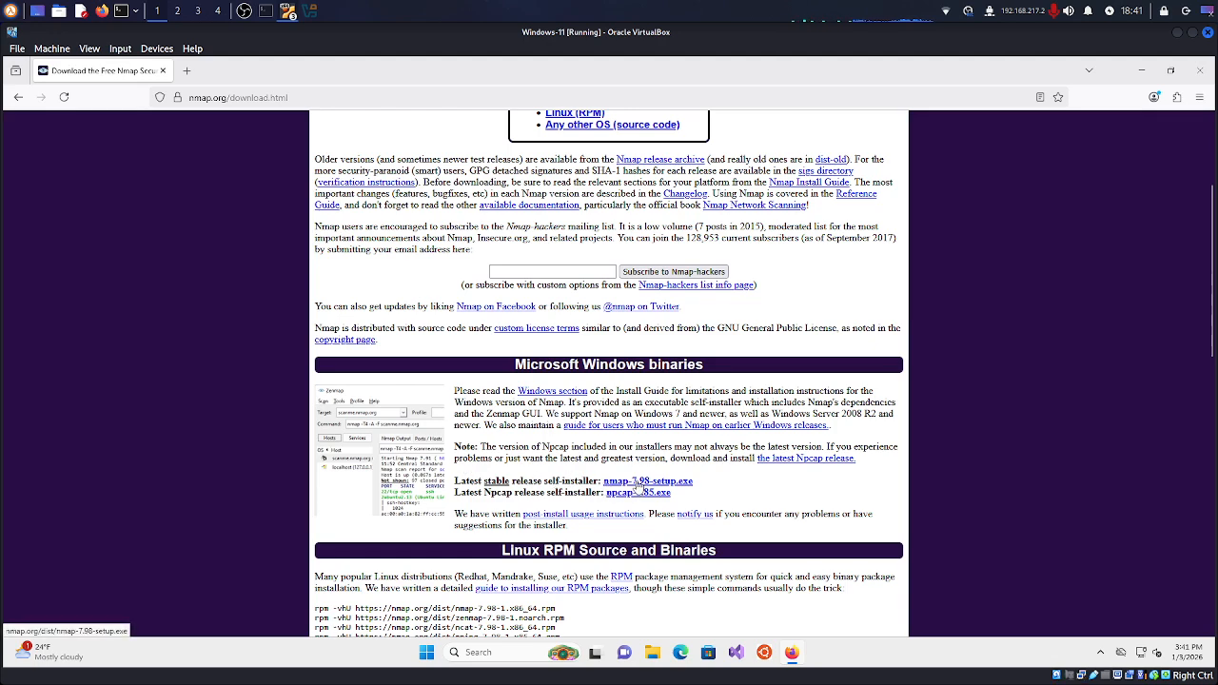
pyautogui.click(636, 483)
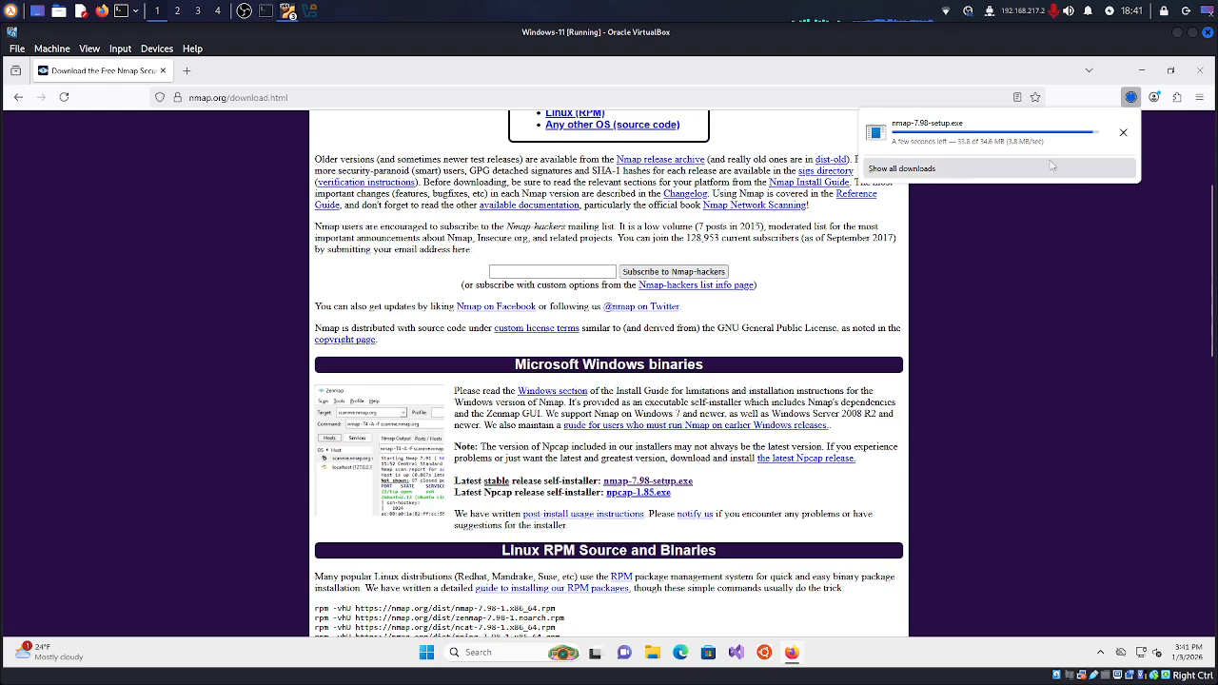
# - Launch the downloaded Nmap installer, allow it to make changes to the device, and accept the license agreement
pyautogui.click(1129, 96)
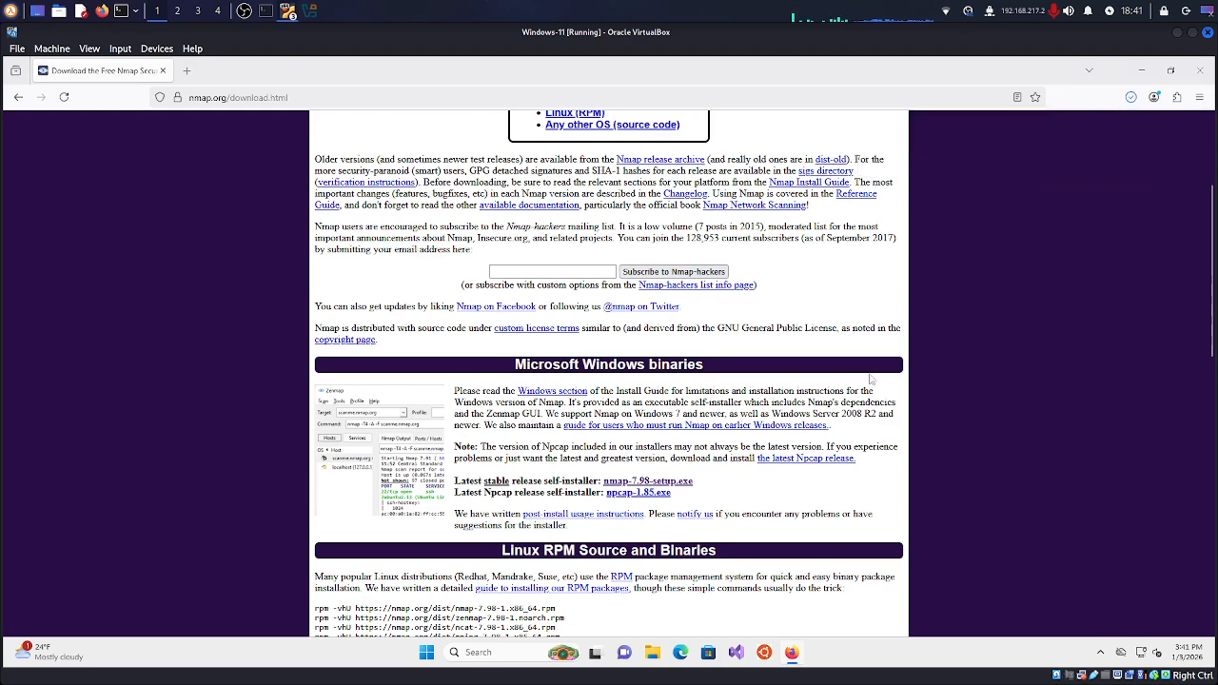
pyautogui.click(1144, 70)
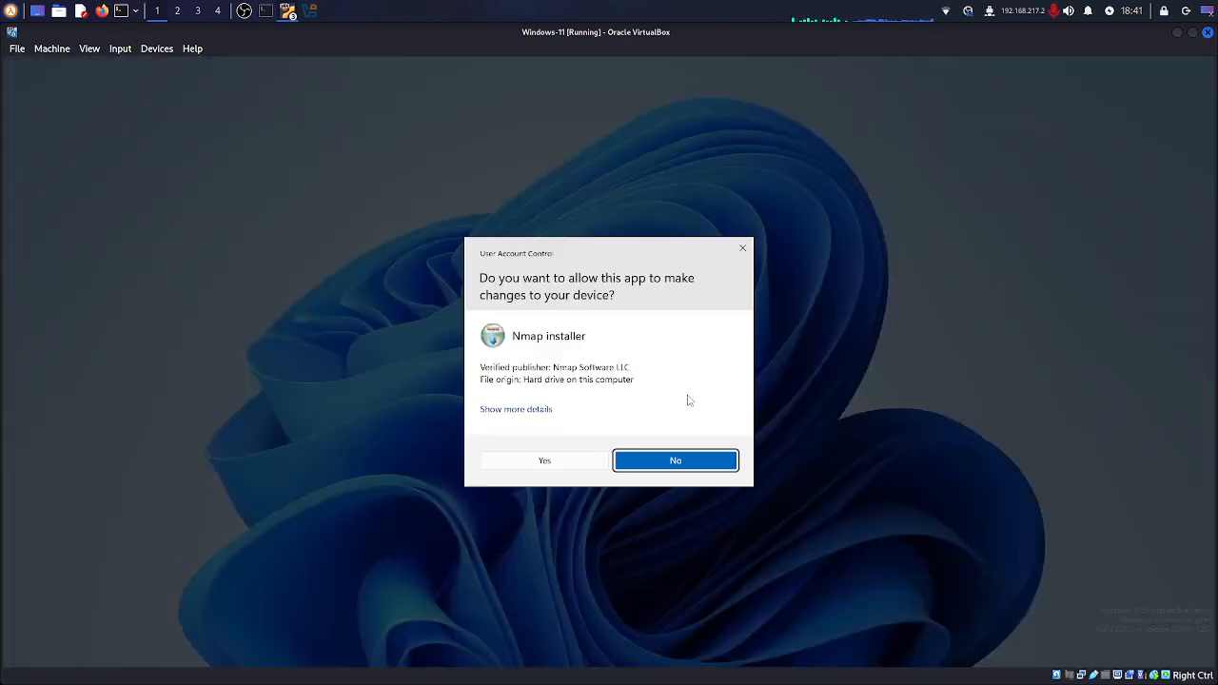
pyautogui.click(544, 460)
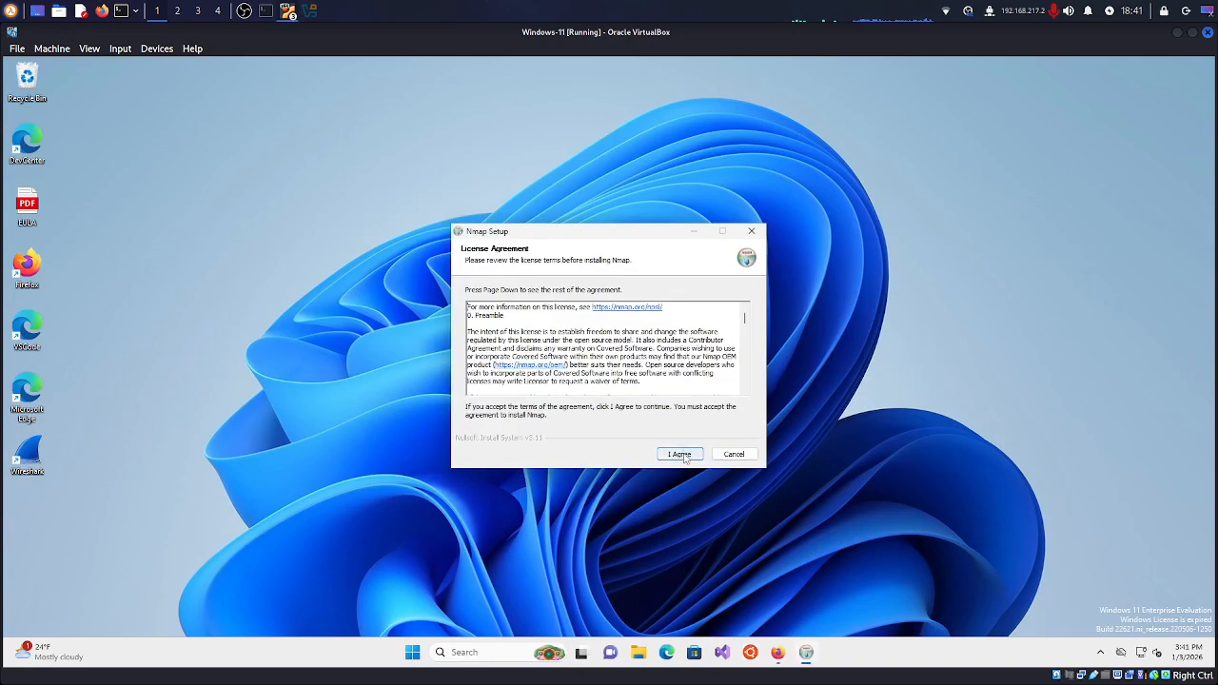
pyautogui.click(679, 455)
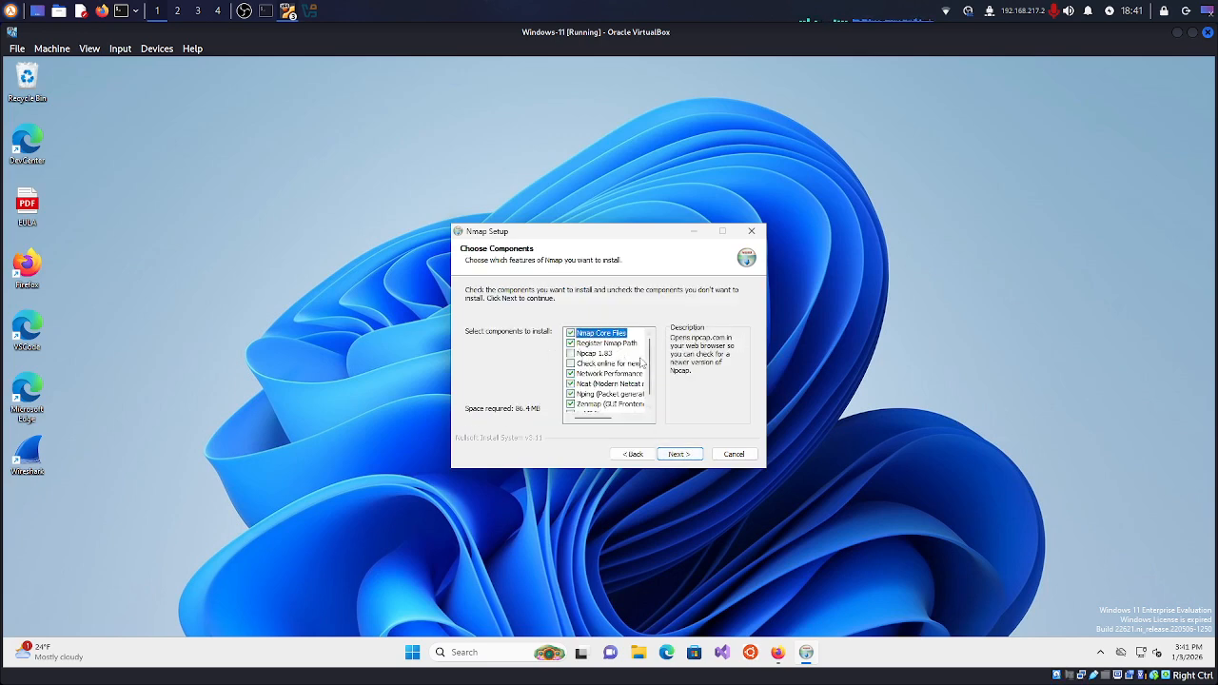
# - Review the Nmap components, keep the default selection, and install to C:\Program Files (x86)\Nmap
pyautogui.scroll(-1, 623, 371)
pyautogui.scroll(1, 615, 395)
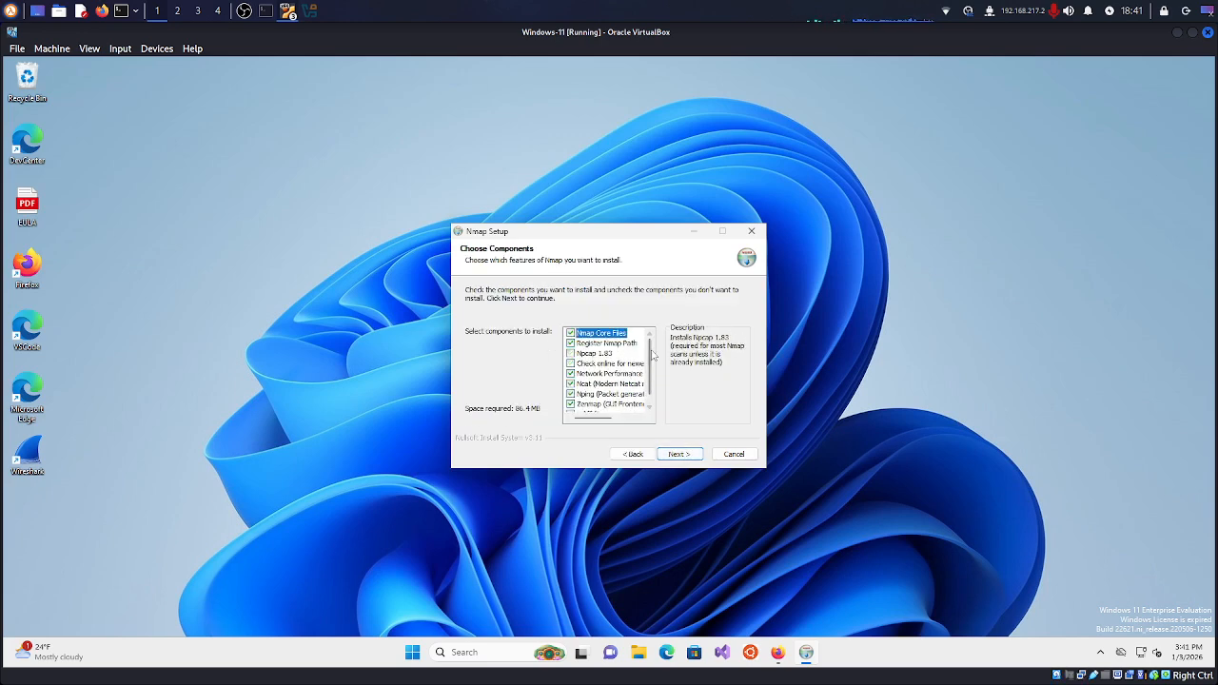
pyautogui.moveTo(652, 356)
pyautogui.mouseDown()
pyautogui.moveTo(652, 374)
pyautogui.moveTo(651, 350)
pyautogui.mouseUp()
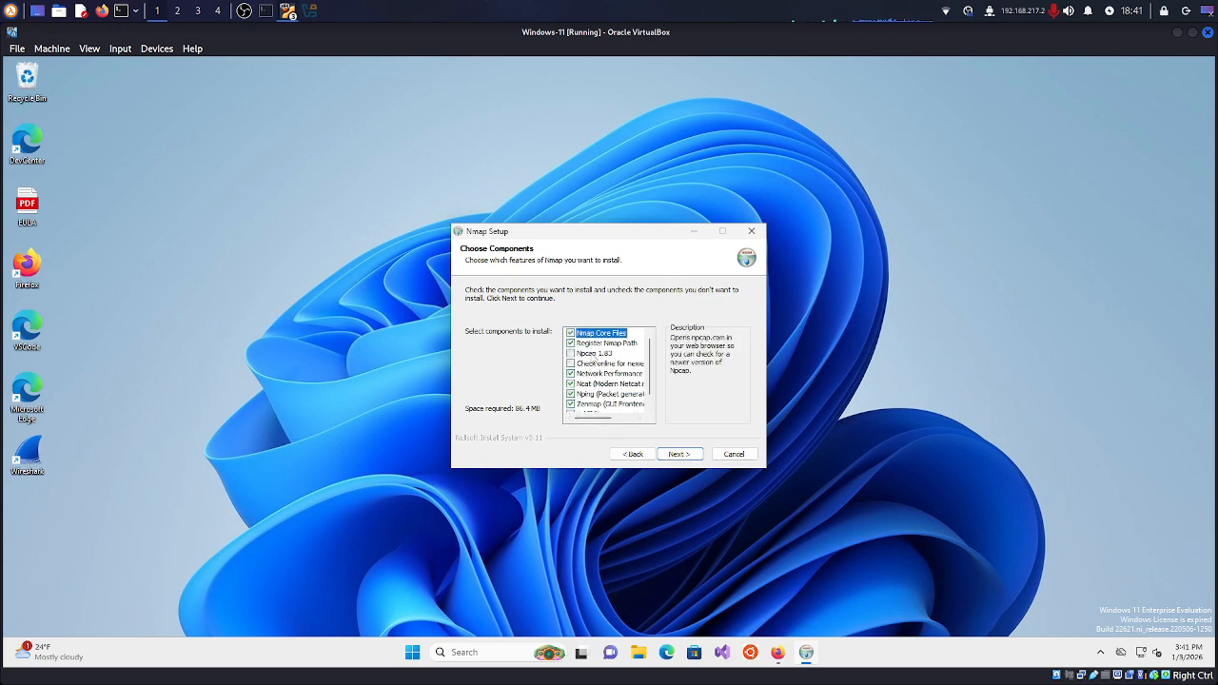
pyautogui.scroll(-1, 610, 383)
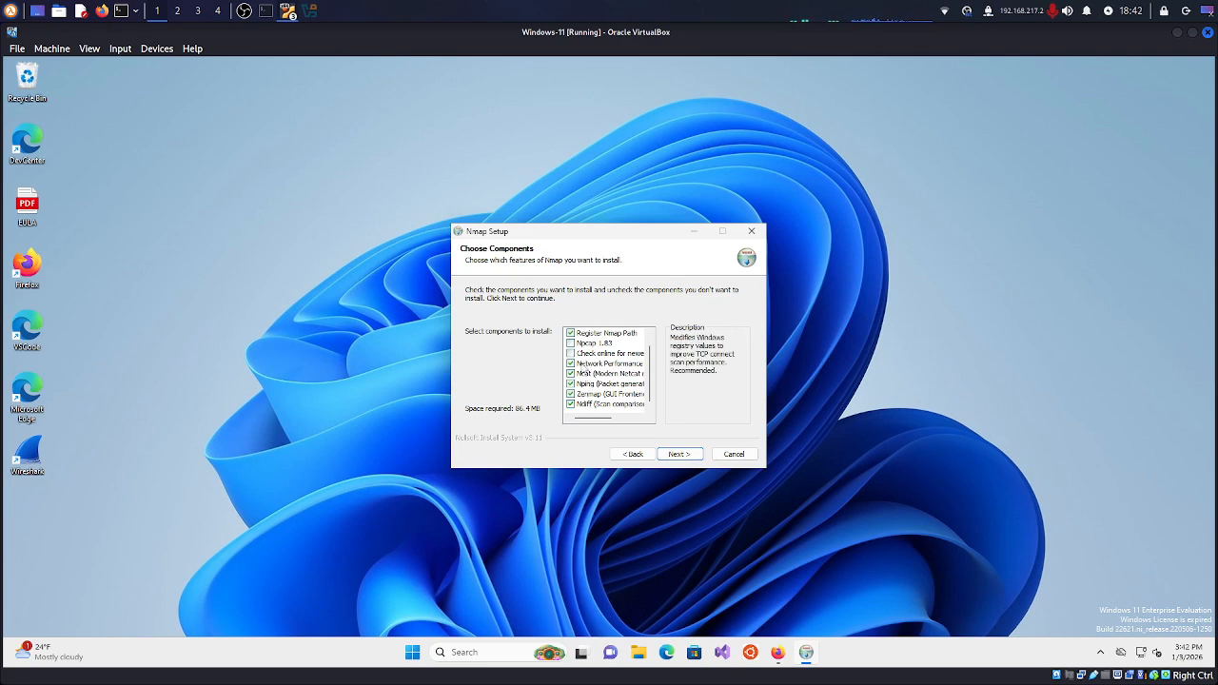
pyautogui.scroll(1, 583, 341)
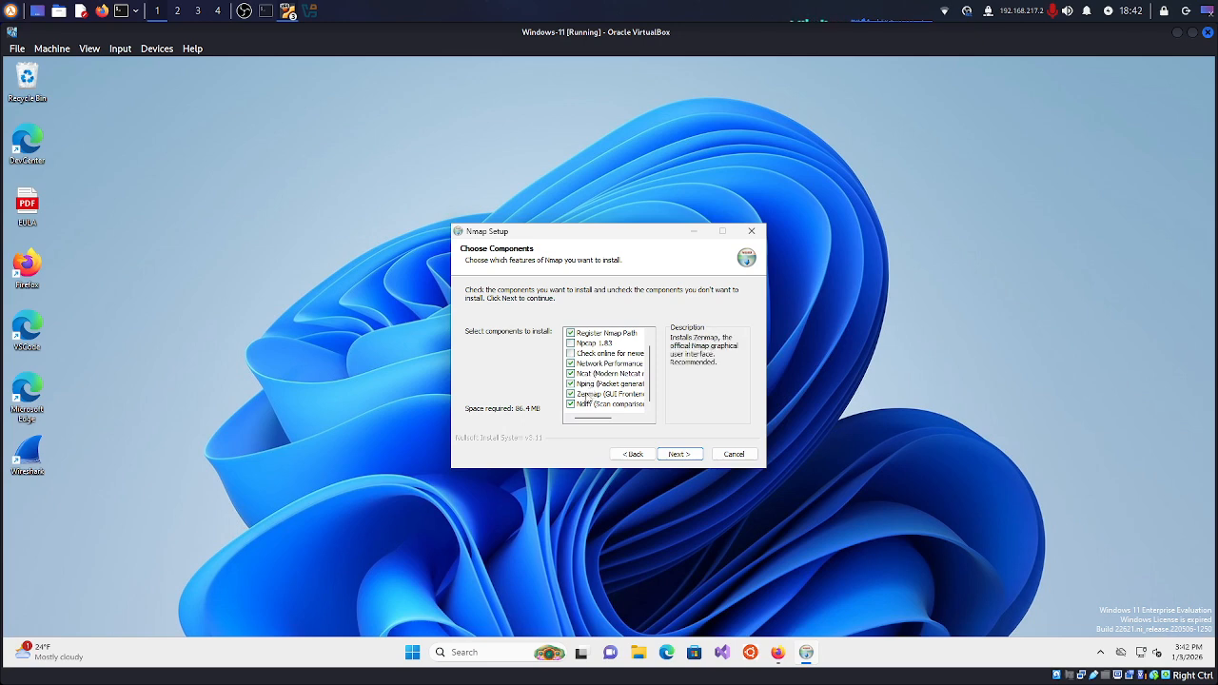
pyautogui.moveTo(604, 419)
pyautogui.mouseDown()
pyautogui.moveTo(617, 421)
pyautogui.moveTo(603, 421)
pyautogui.mouseUp()
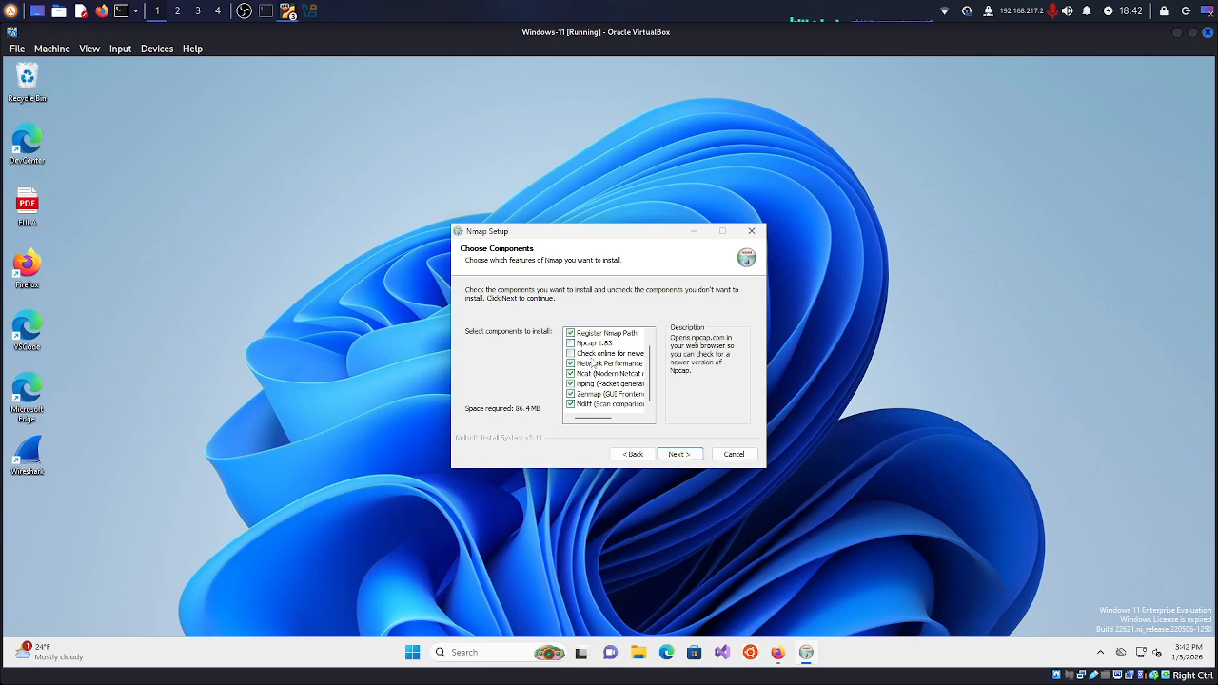
pyautogui.click(679, 455)
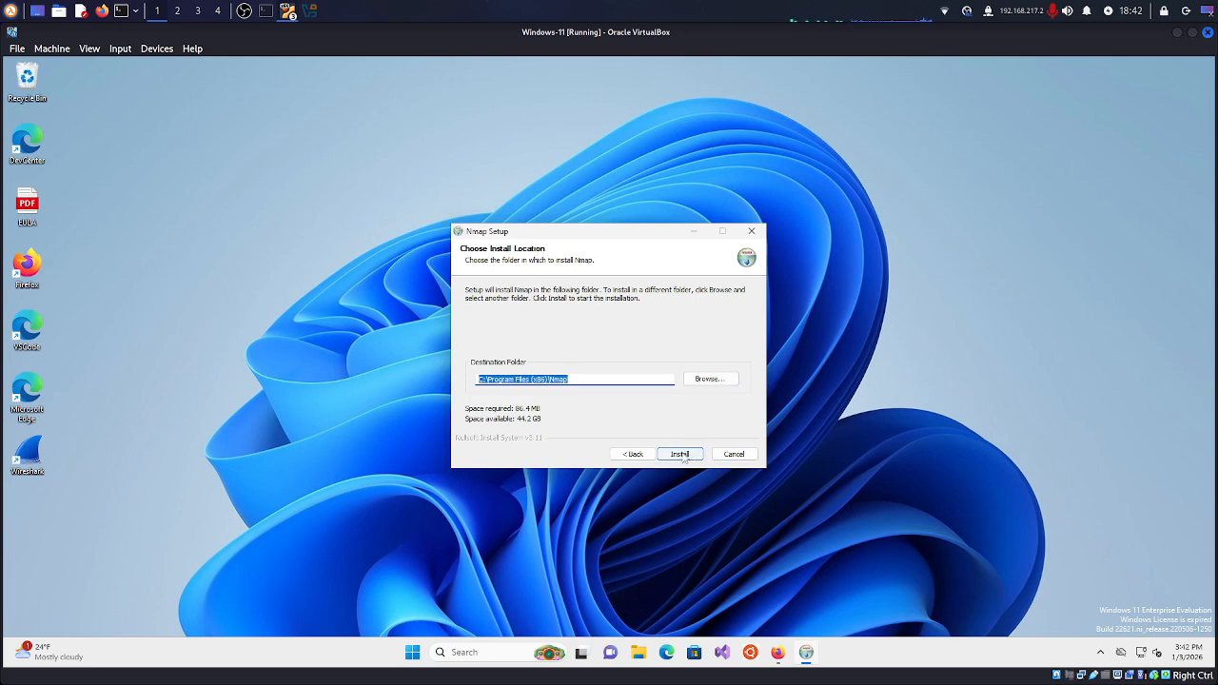
pyautogui.click(680, 455)
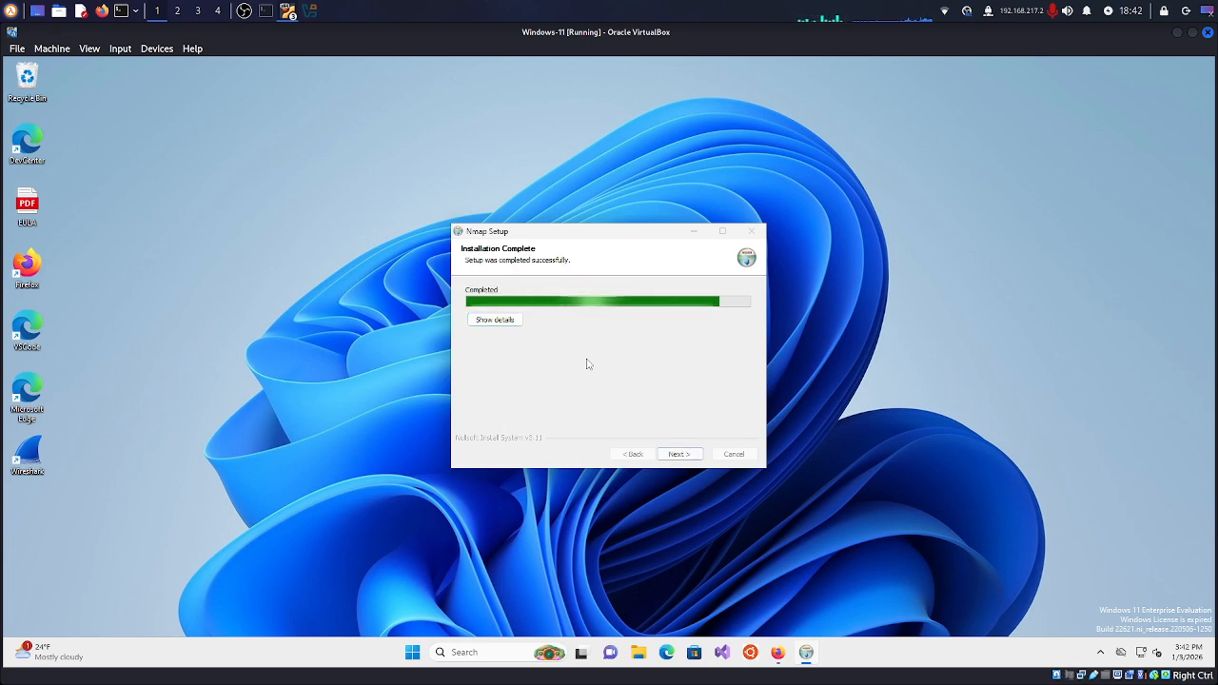
# - Finish the Nmap setup with both the Start Menu folder and desktop icon shortcuts enabled
pyautogui.click(681, 455)
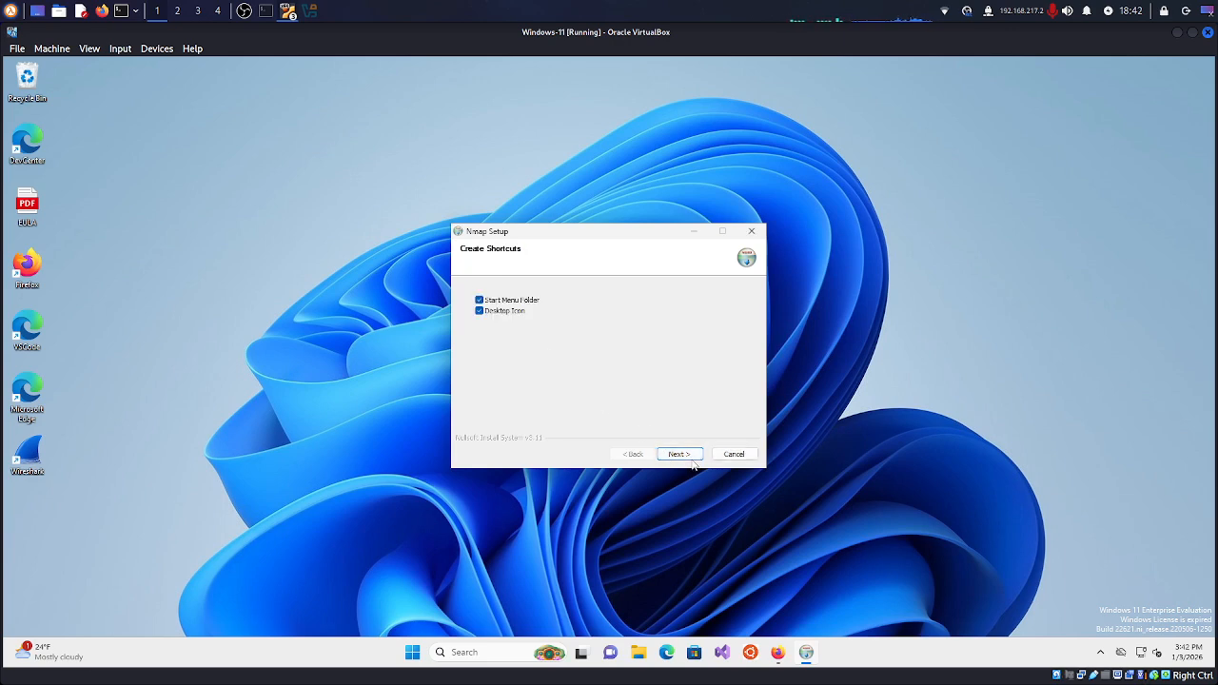
pyautogui.click(680, 455)
pyautogui.click(677, 455)
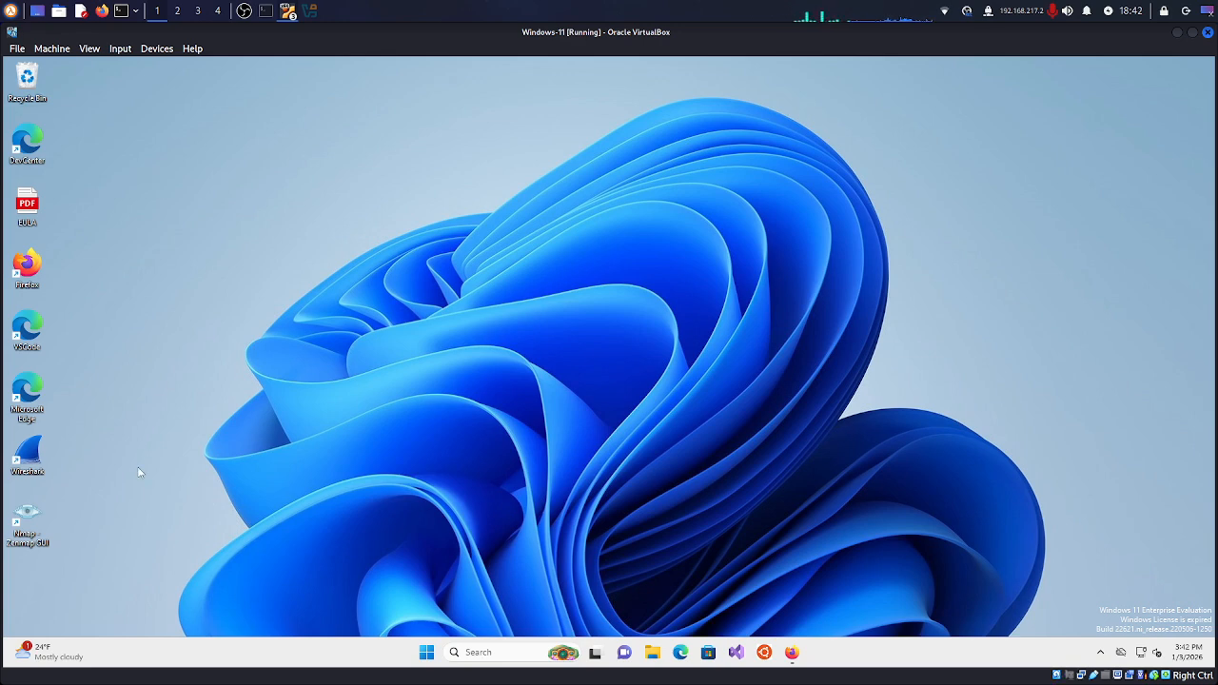
# - Open Zenmap from its desktop shortcut and maximize its window
pyautogui.doubleClick(31, 526)
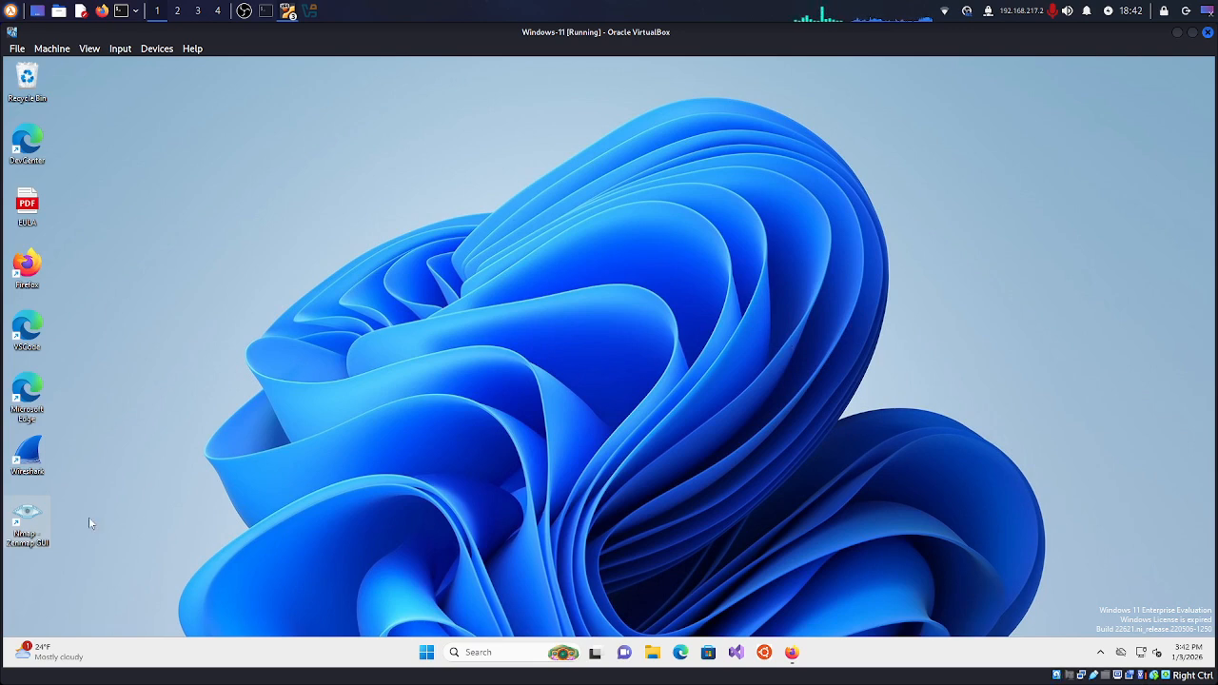
pyautogui.moveTo(246, 67); pyautogui.dragTo(688, 129)
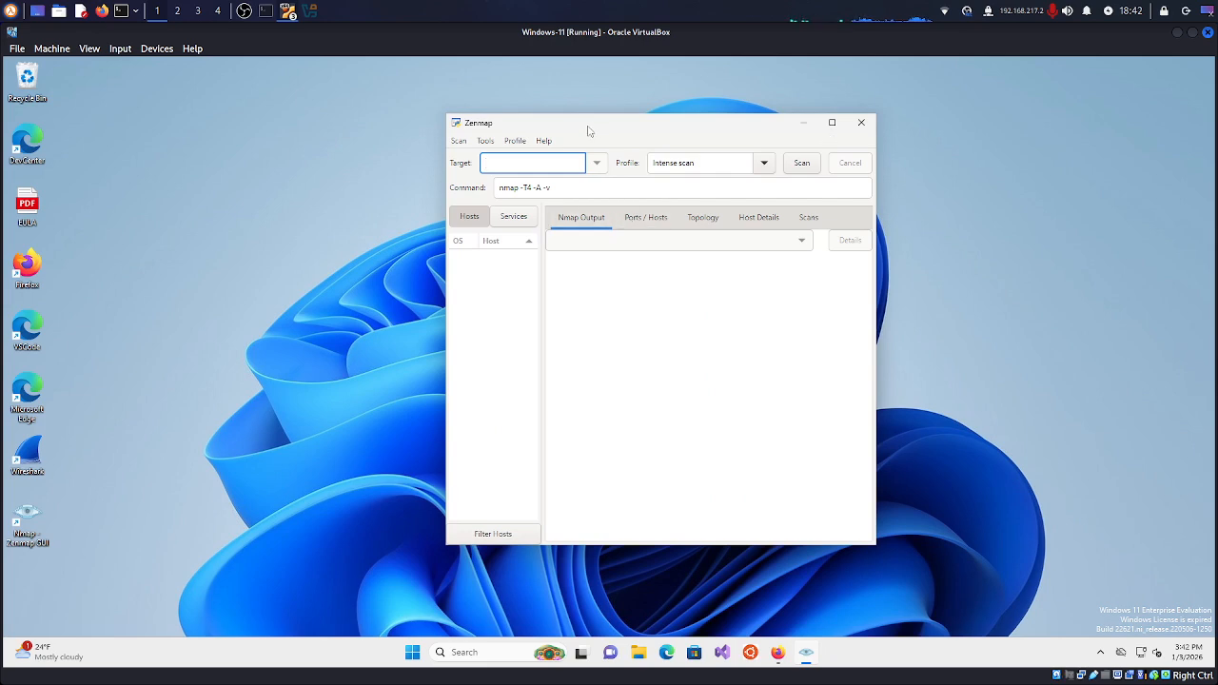
pyautogui.moveTo(501, 126)
pyautogui.mouseDown()
pyautogui.moveTo(566, 135)
pyautogui.moveTo(522, 136)
pyautogui.mouseUp()
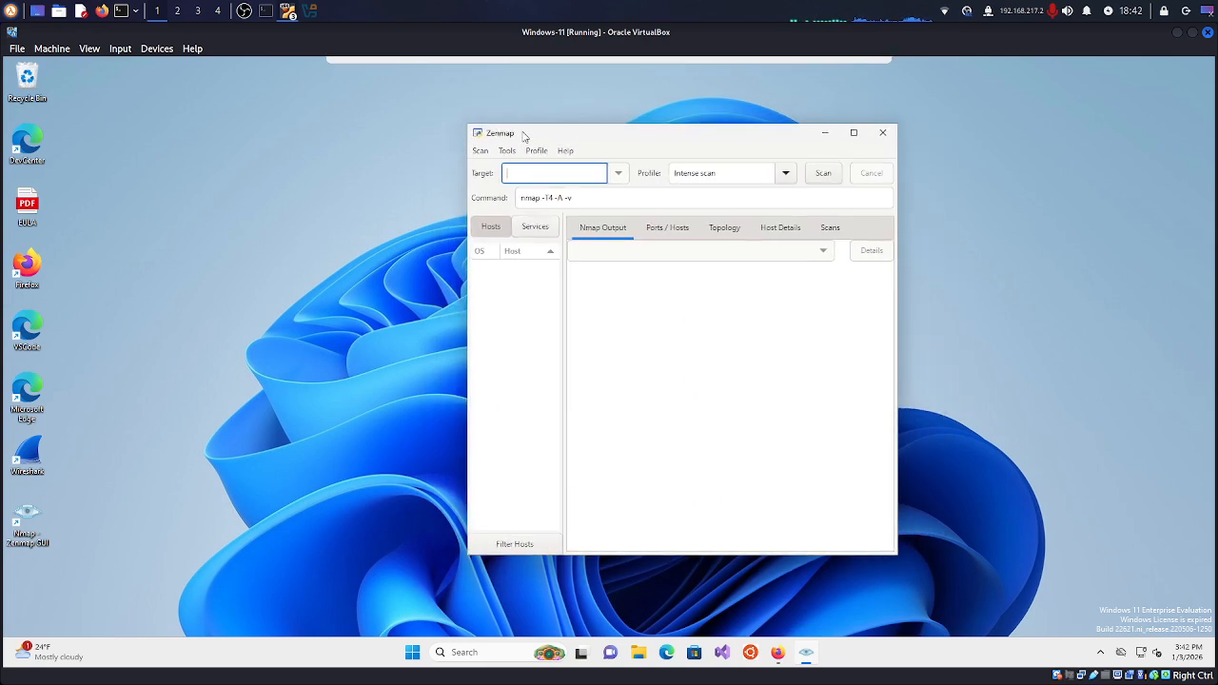
pyautogui.click(854, 132)
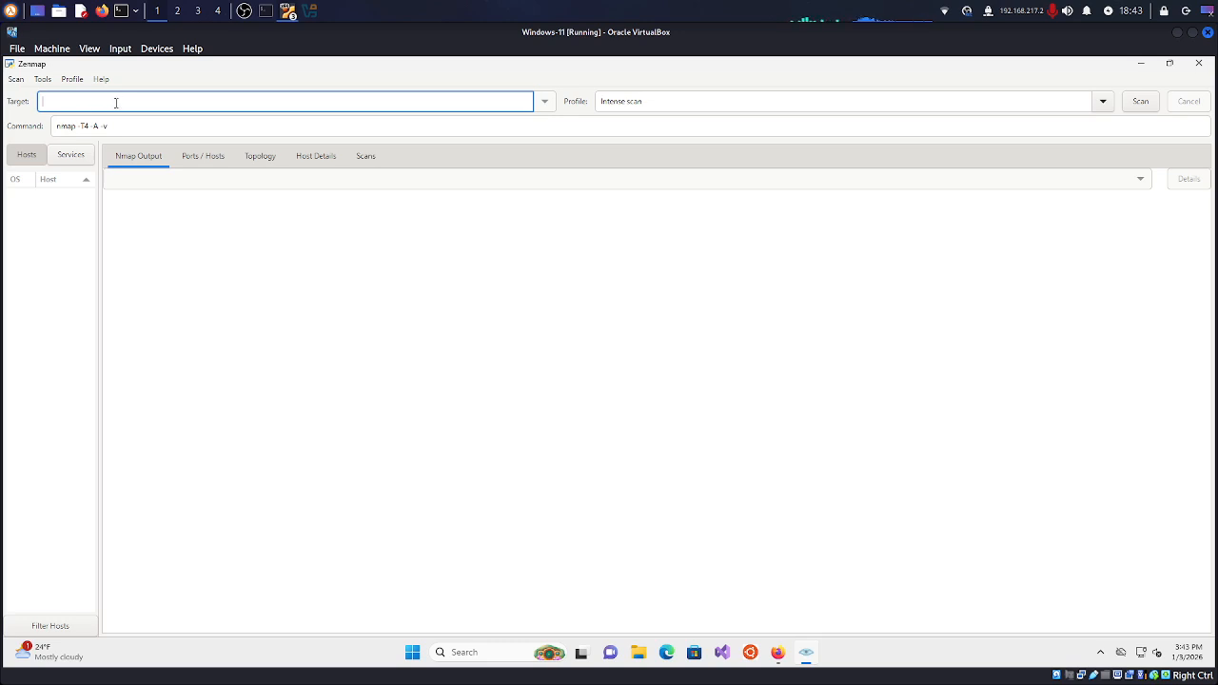
# - Try the single address 192.168.1.1, the subnet 192.168.1.0/24 and the beginning of an address range as scan targets
pyautogui.write('192.168.1.1')
pyautogui.press('BackSpace')
pyautogui.write('0/24')
pyautogui.press('BackSpace')
pyautogui.press('BackSpace')
pyautogui.press('BackSpace')
pyautogui.press('BackSpace')
pyautogui.press('BackSpace')
pyautogui.write('1-')
pyautogui.press('BackSpace')
pyautogui.press('BackSpace')
pyautogui.press('BackSpace')
pyautogui.press('BackSpace')
pyautogui.write('1')
# - Try a comma-separated list repeating 192.168.1.1 as the scan target, and clear the target field
pyautogui.moveTo(78, 101); pyautogui.dragTo(32, 101)
pyautogui.hotkey('ctrl', 'c')
pyautogui.click(102, 98)
pyautogui.hotkey('ctrl', 'v')
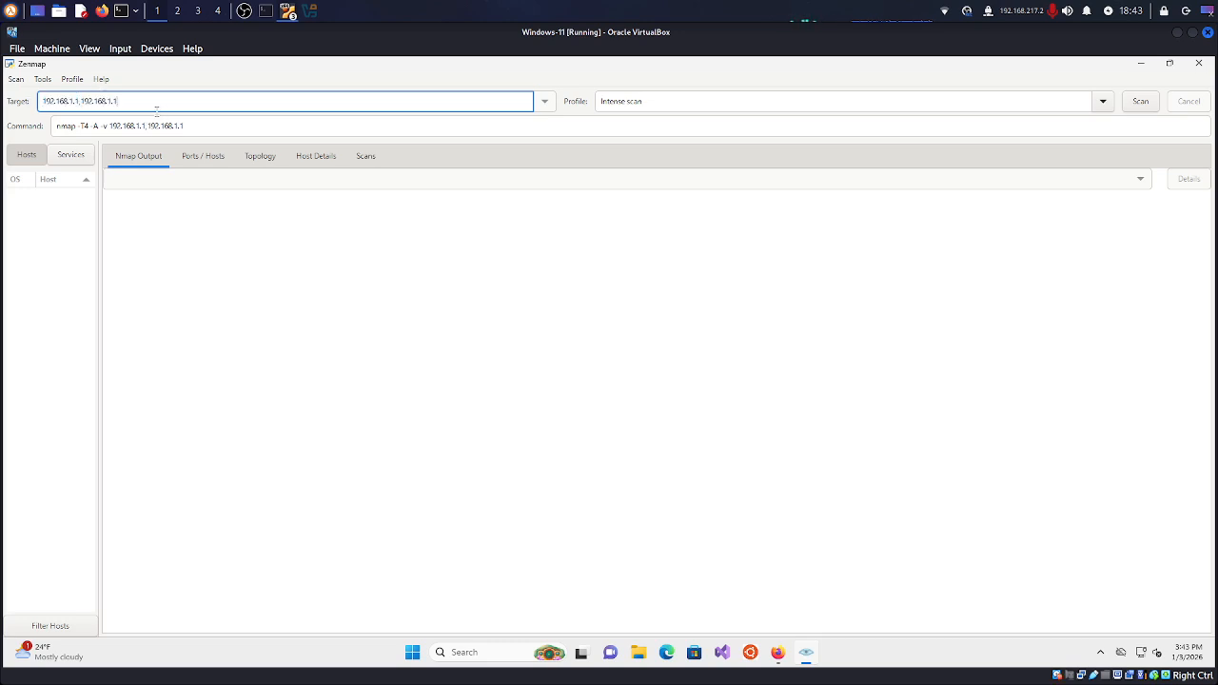
pyautogui.hotkey('shift', 'Left')
pyautogui.hotkey('shift', 'Left')
pyautogui.hotkey('shift', 'Left')
pyautogui.hotkey('shift', 'Left')
pyautogui.hotkey('shift', 'Left')
pyautogui.hotkey('shift', 'Left')
pyautogui.hotkey('shift', 'Left')
pyautogui.hotkey('shift', 'Left')
pyautogui.hotkey('shift', 'Left')
pyautogui.hotkey('shift', 'Left')
pyautogui.hotkey('shift', 'Left')
pyautogui.click(164, 98)
pyautogui.write(',')
pyautogui.hotkey('ctrl', 'v')
pyautogui.hotkey('ctrl', 'a')
pyautogui.press('BackSpace')
# - Set the scan target to 192.168.1.1
pyautogui.click(142, 126)
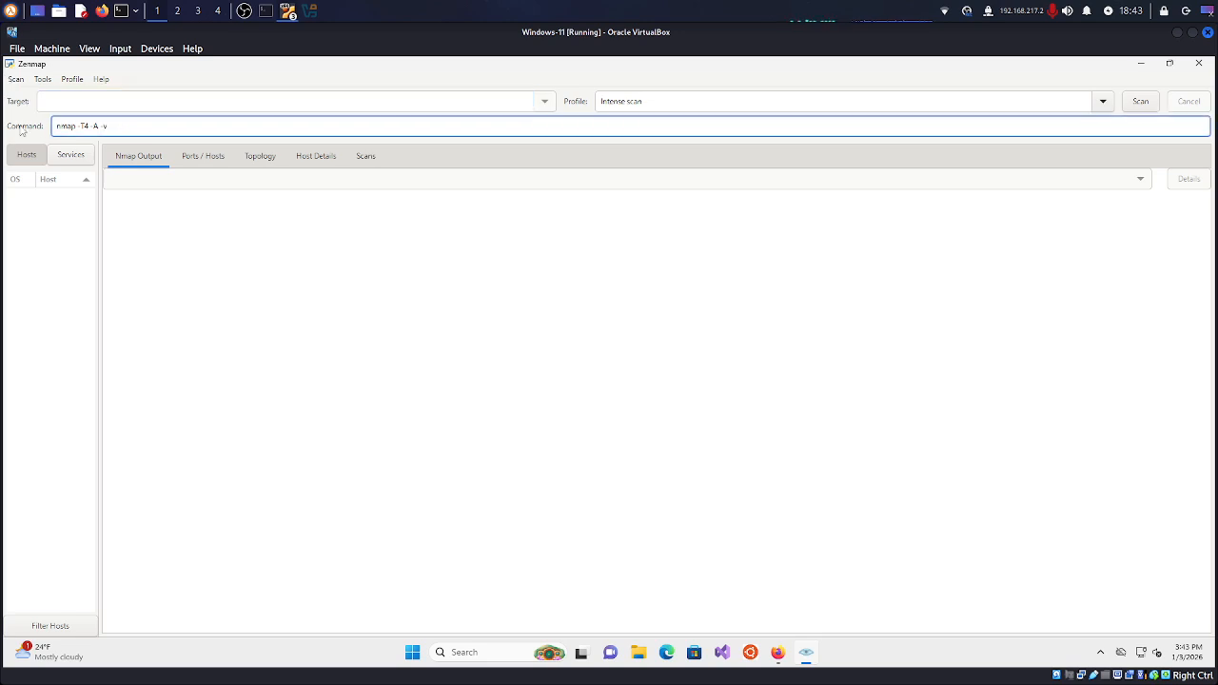
pyautogui.click(107, 103)
pyautogui.write('192')
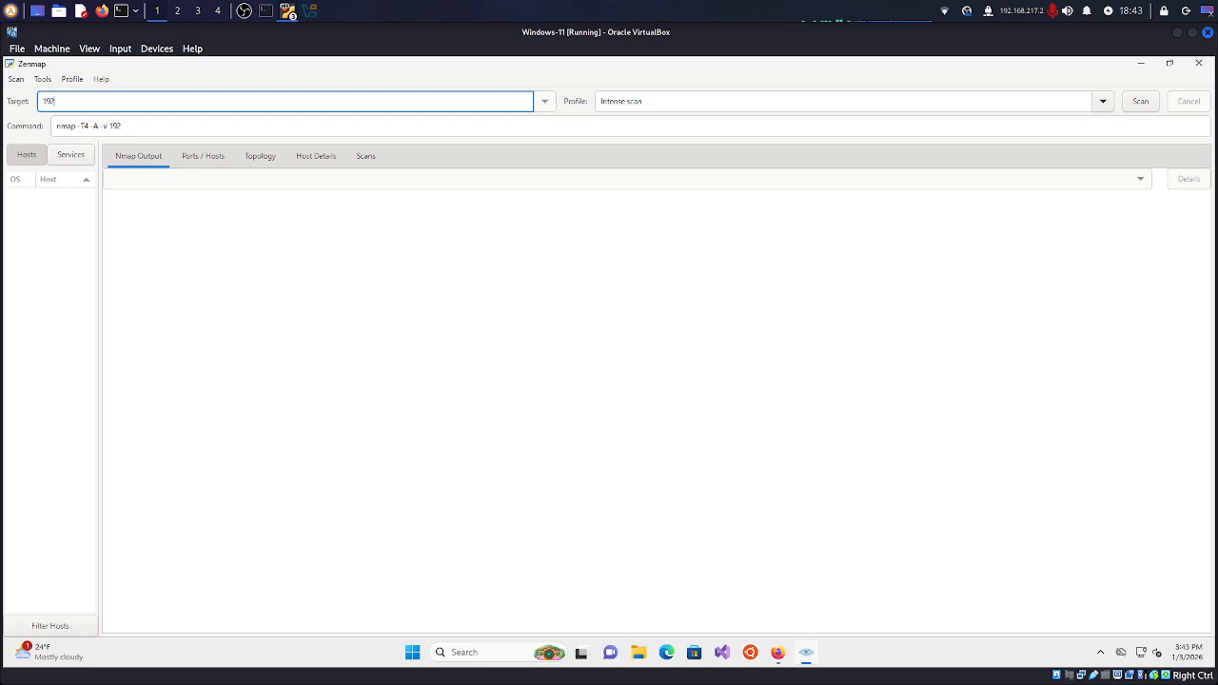
pyautogui.write('.168.1.1')
# - Examine the generated nmap command, including its -A option, and the list of available scan profiles
pyautogui.moveTo(148, 126); pyautogui.dragTo(54, 126)
pyautogui.click(143, 125)
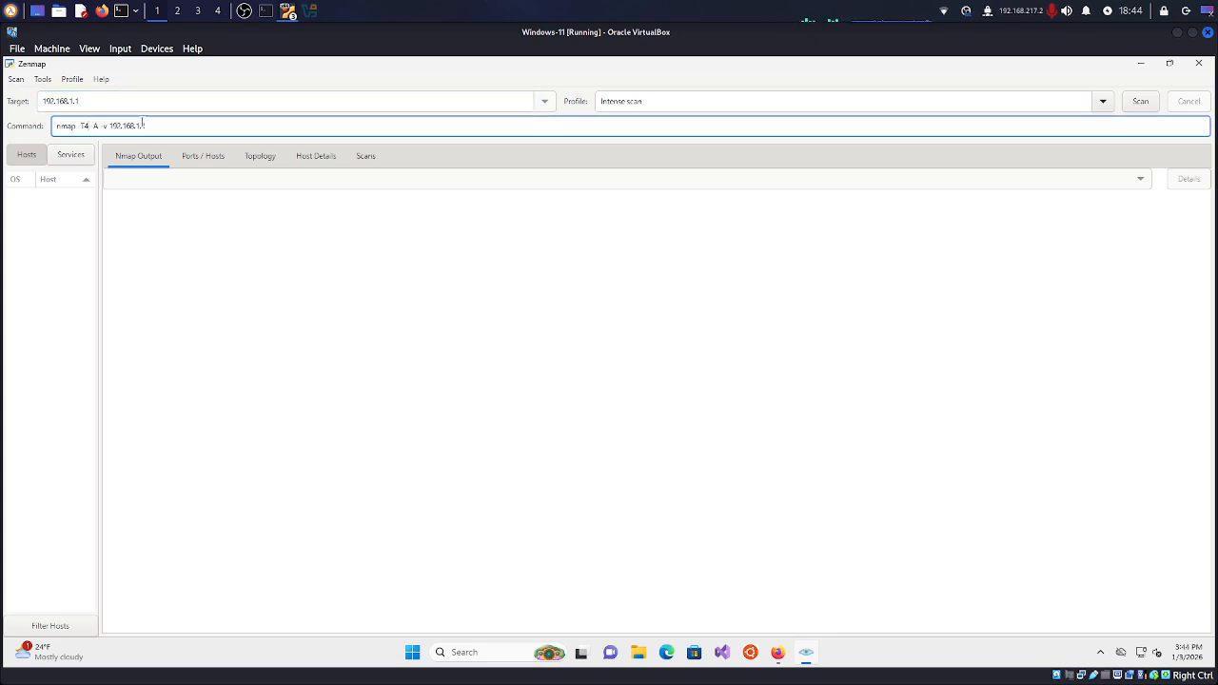
pyautogui.moveTo(131, 135); pyautogui.dragTo(228, 130)
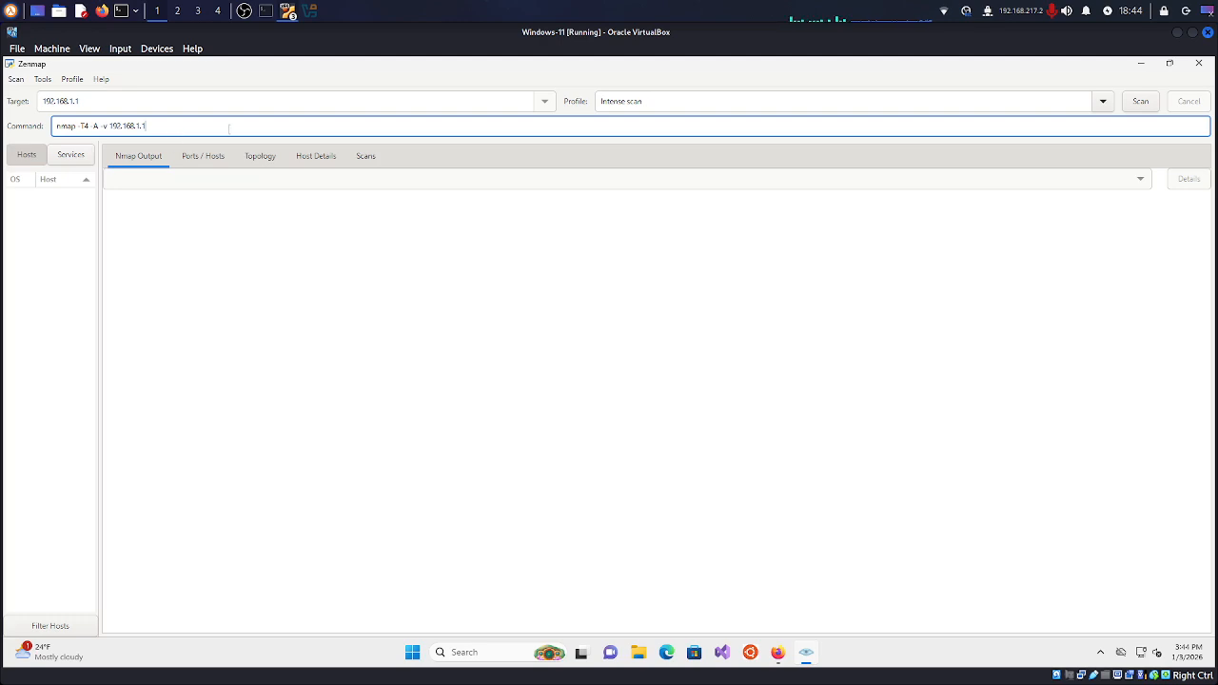
pyautogui.click(1104, 101)
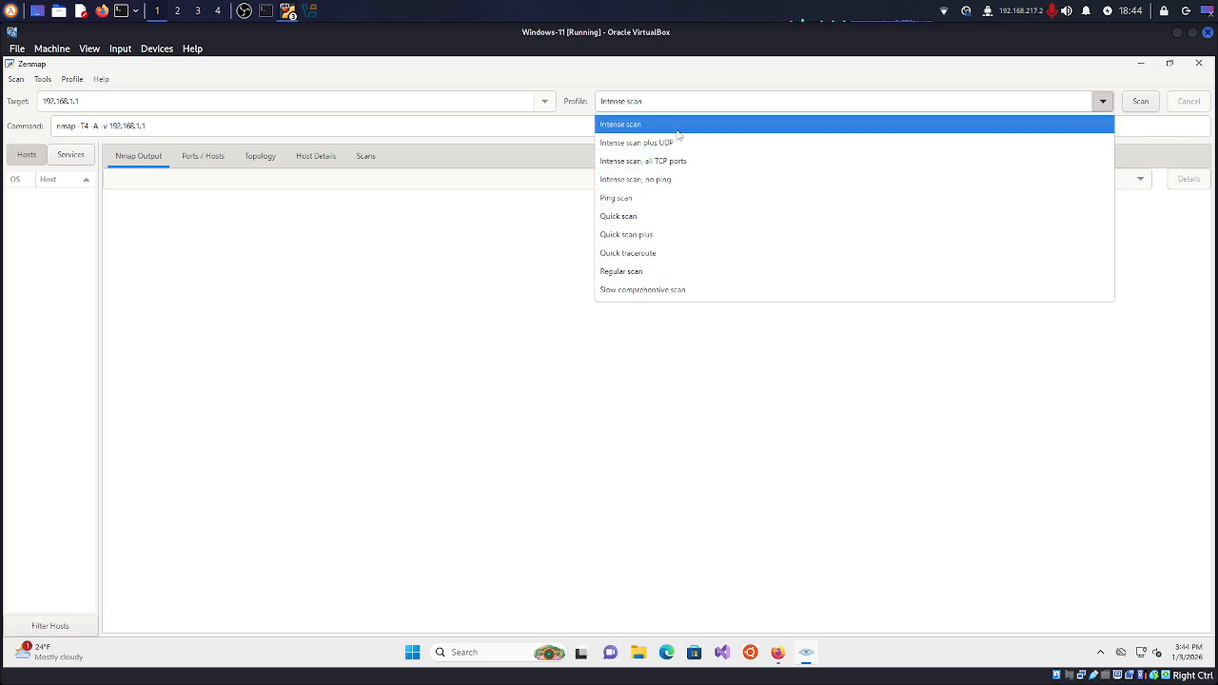
pyautogui.click(107, 126)
pyautogui.moveTo(99, 125); pyautogui.dragTo(90, 125)
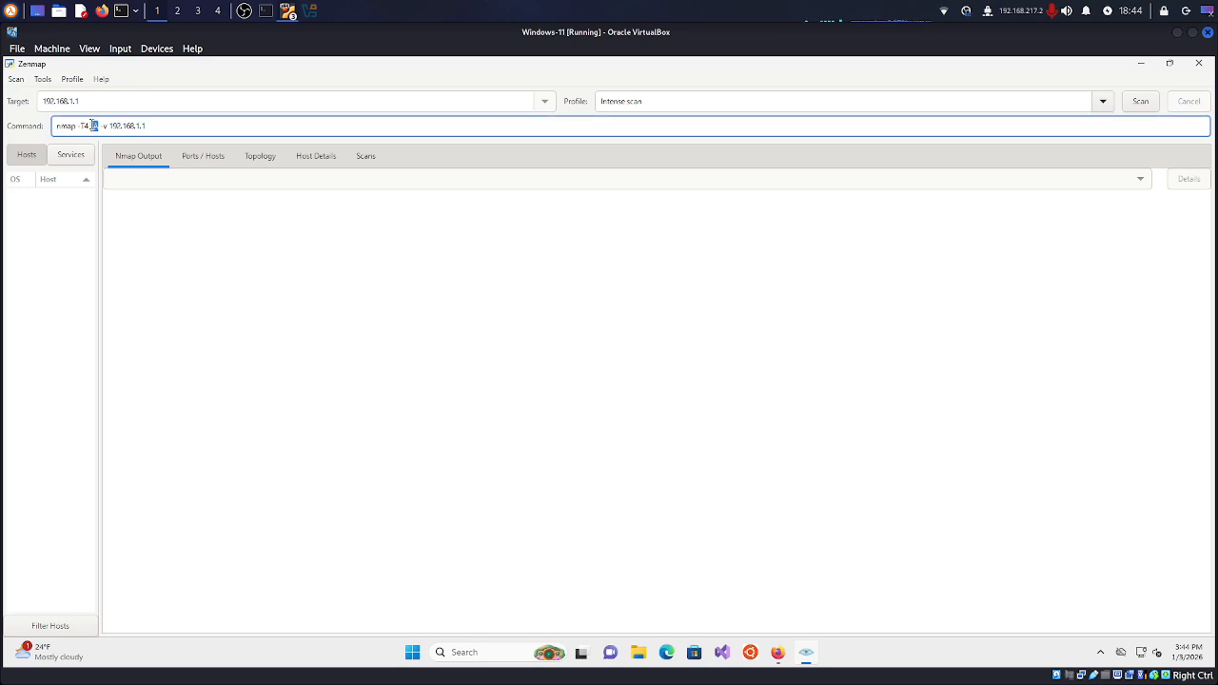
pyautogui.click(195, 128)
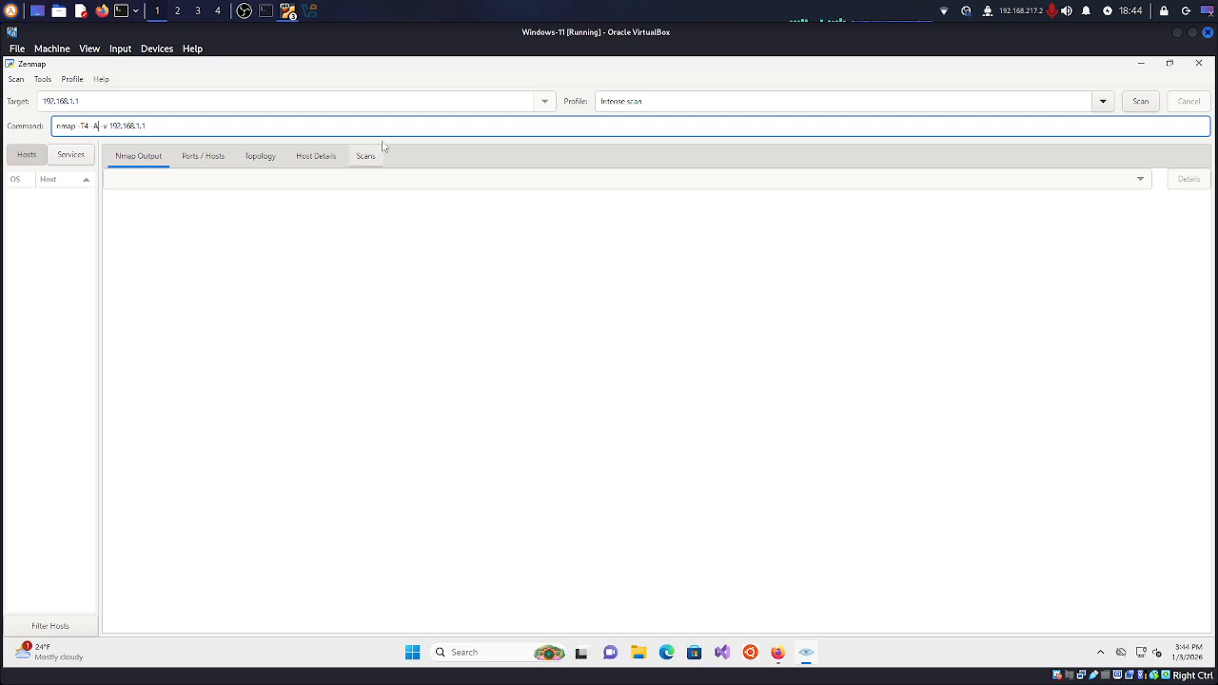
# - Change the scan profile to Intense scan plus UDP
pyautogui.click(669, 104)
pyautogui.click(1102, 101)
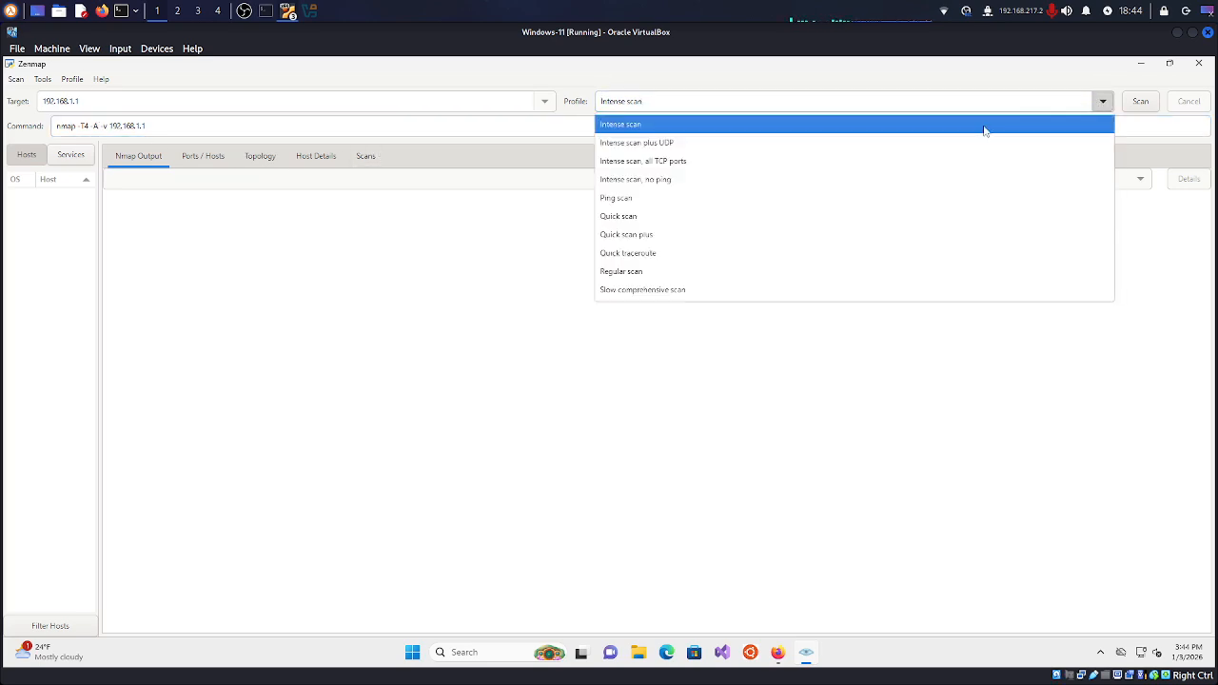
pyautogui.click(703, 143)
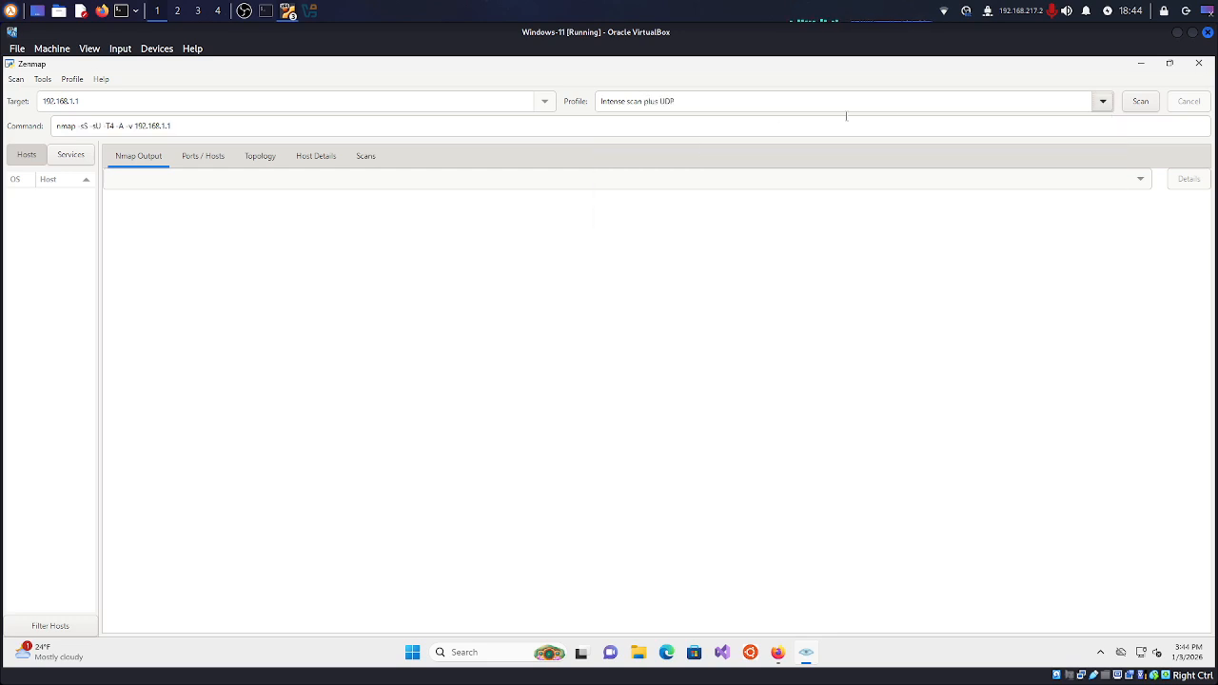
# - Try the Intense scan, all TCP ports profile and inspect the port range in the generated command
pyautogui.click(1101, 101)
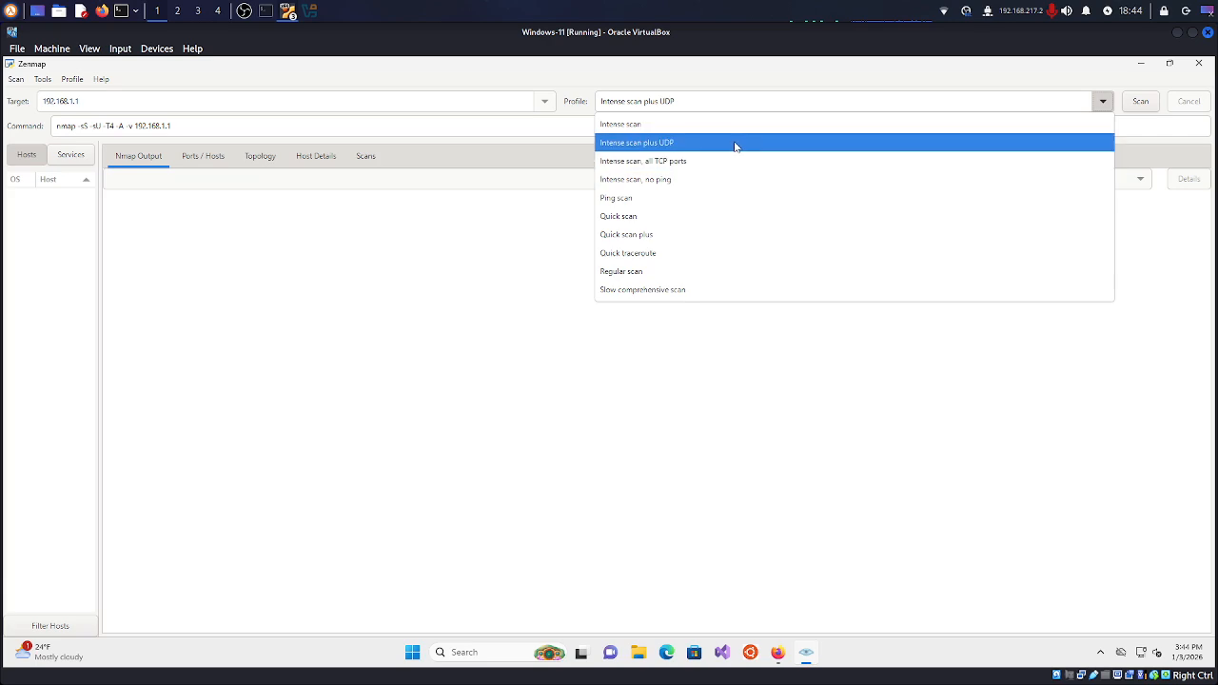
pyautogui.click(682, 162)
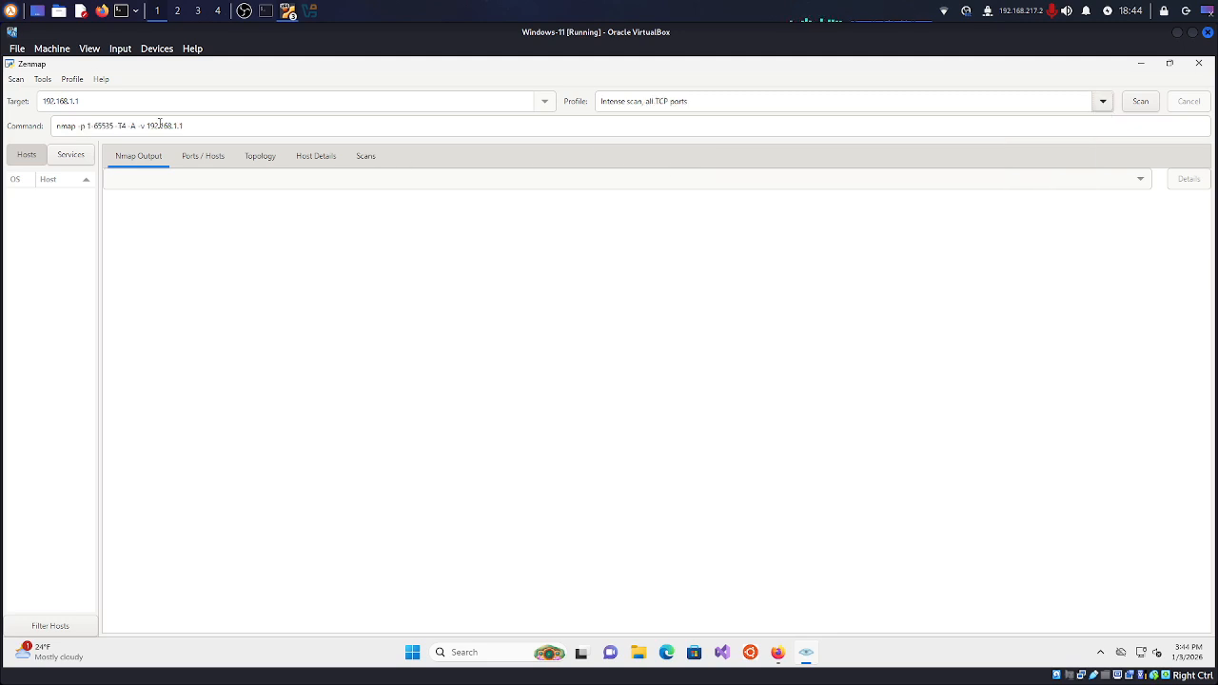
pyautogui.click(113, 126)
pyautogui.moveTo(114, 126); pyautogui.dragTo(86, 126)
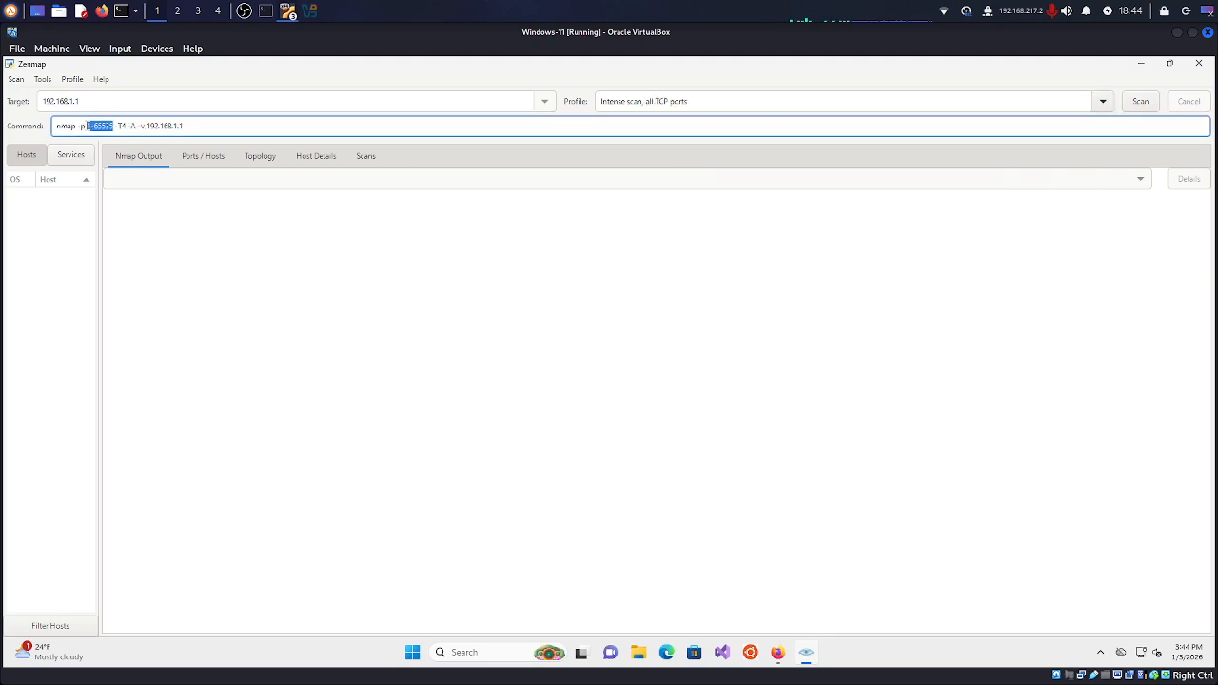
pyautogui.click(226, 124)
# - Preview the Ping scan profile's command, and set the scan profile back to Intense scan
pyautogui.click(1103, 101)
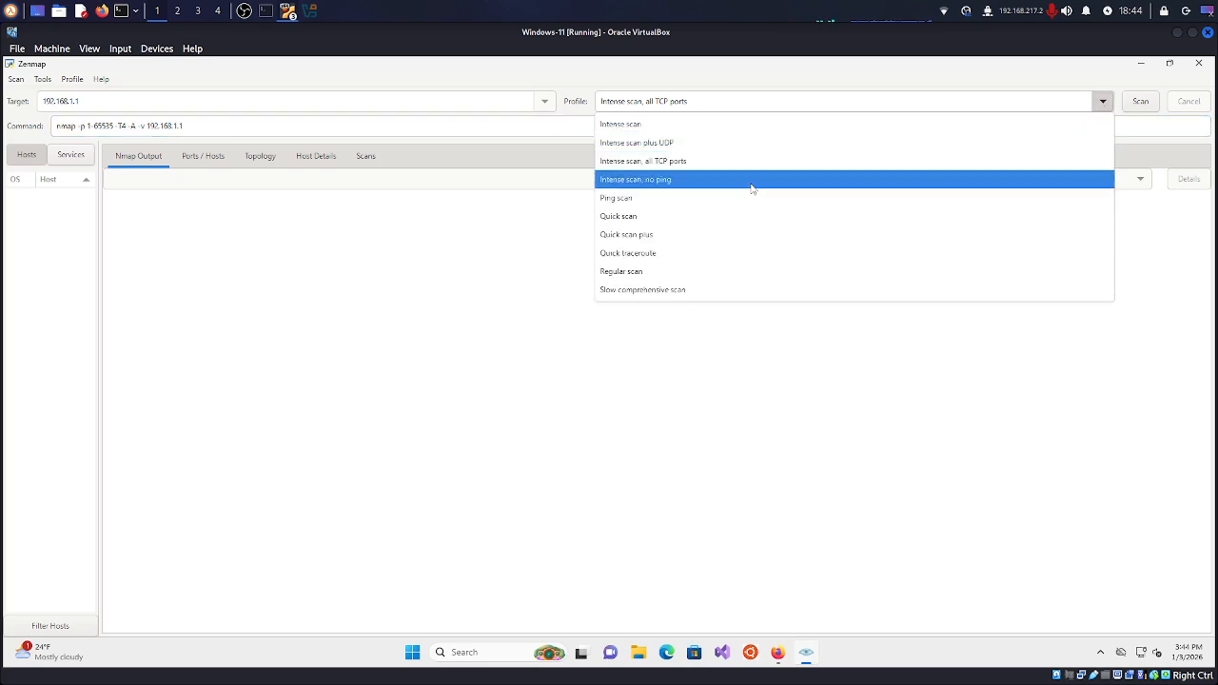
pyautogui.click(671, 202)
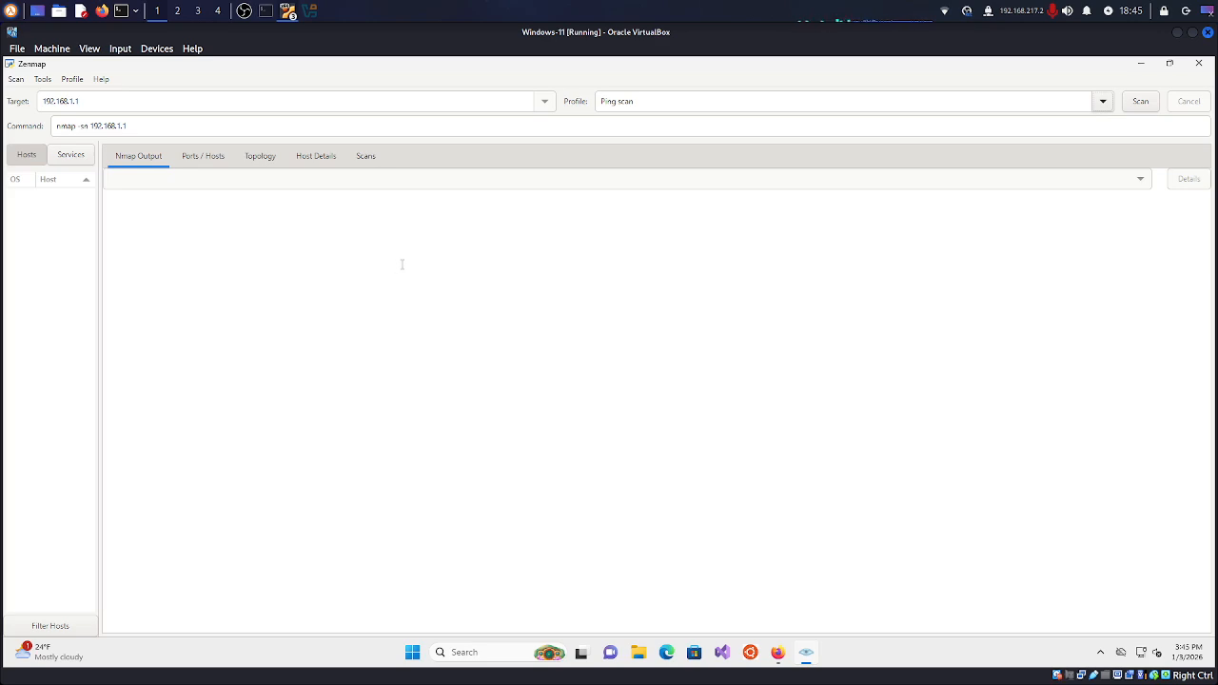
pyautogui.click(1104, 100)
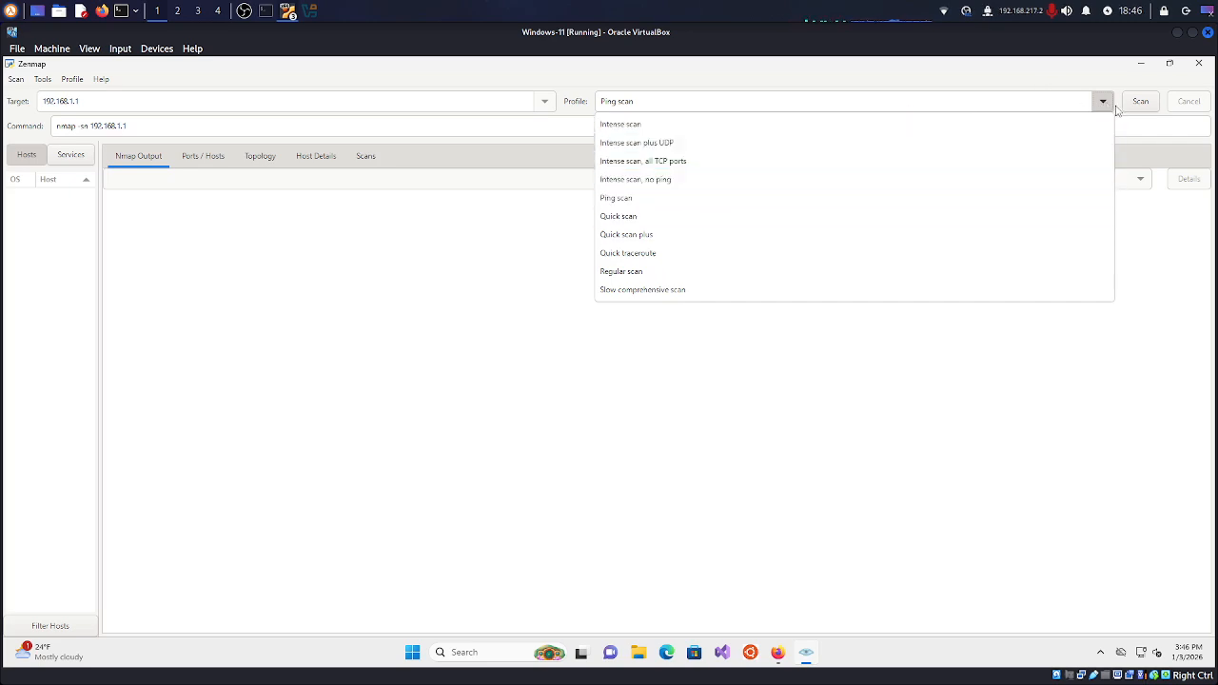
pyautogui.click(714, 123)
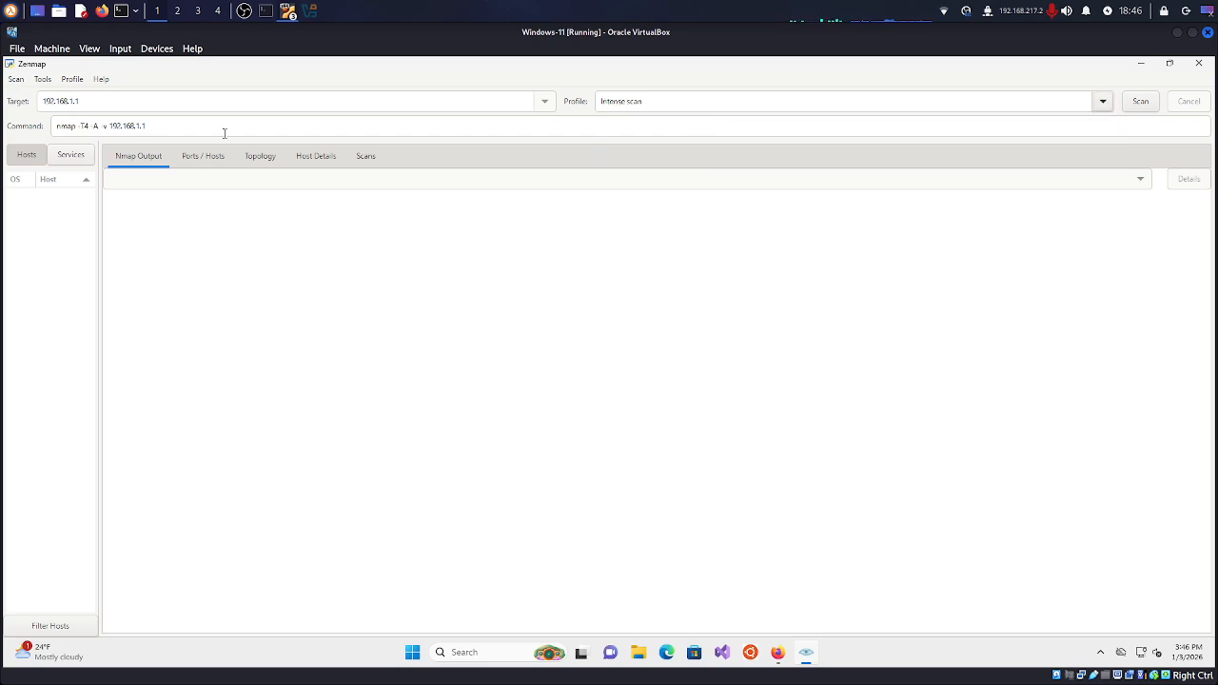
# - Switch to the Ubuntu-server-24.04 virtual machine and try to list its network connections with netstat -ano | more
pyautogui.click(290, 11)
pyautogui.click(371, 77)
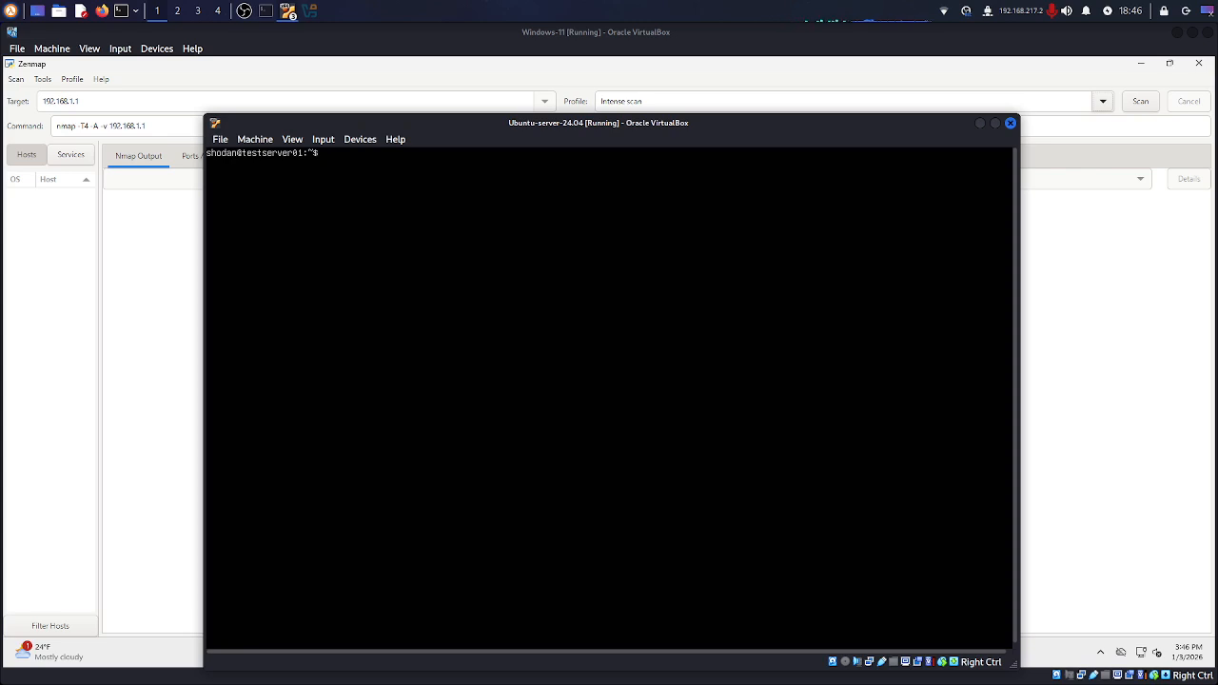
pyautogui.write('netstat -a')
pyautogui.press('BackSpace')
pyautogui.press('BackSpace')
pyautogui.write('-ano | more')
pyautogui.press('Return')
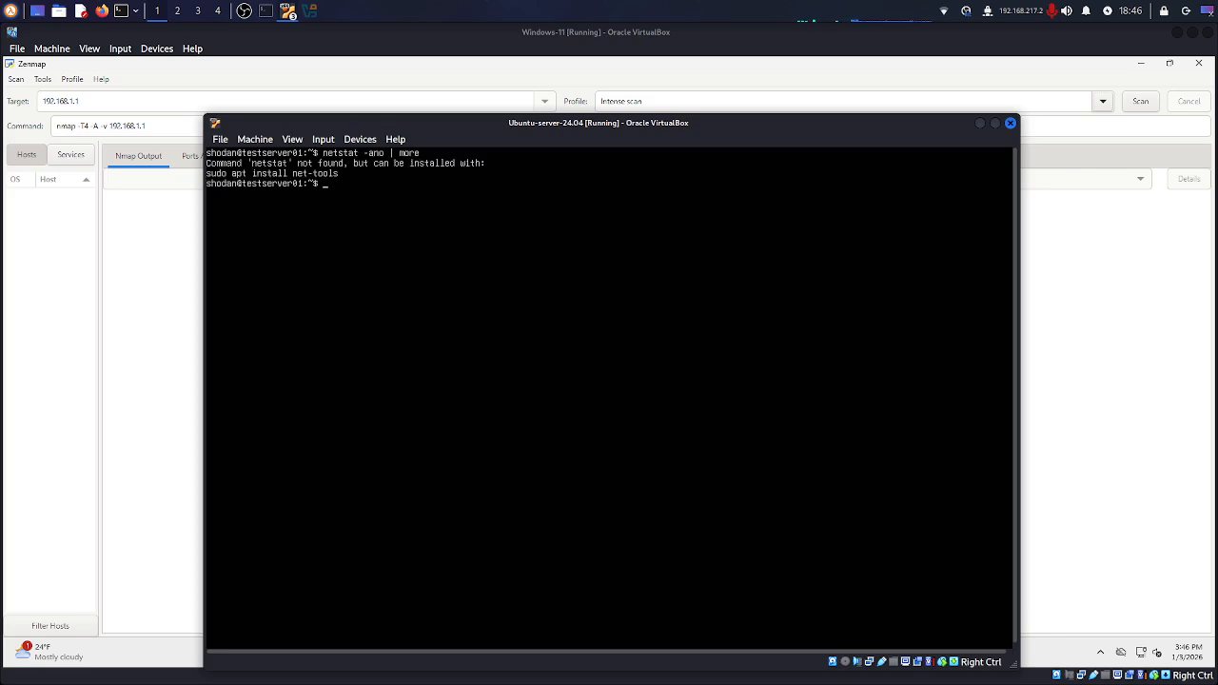
# - List the server's listening sockets with ss -l | more, paging to the end of the output
pyautogui.write('ss -l | more')
pyautogui.press('Return')
pyautogui.press('space')
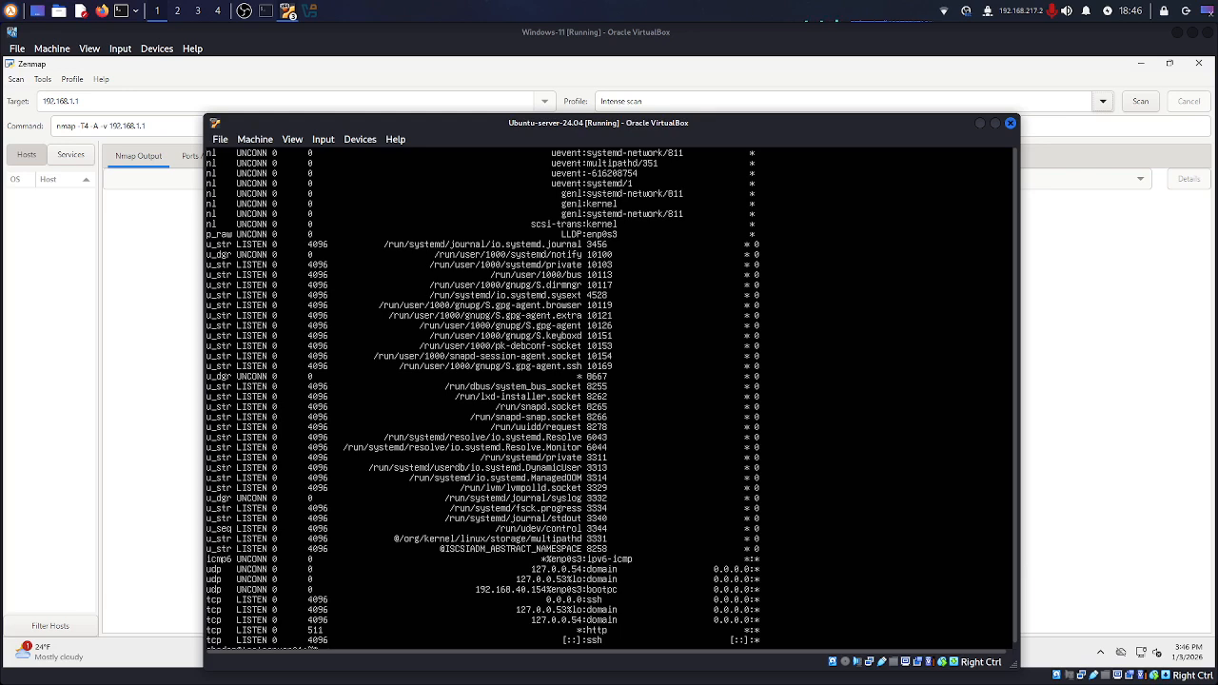
pyautogui.press('Return')
# - Start the web server with sudo systemctl start apache2, entering the account's sudo password
pyautogui.write('udo s')
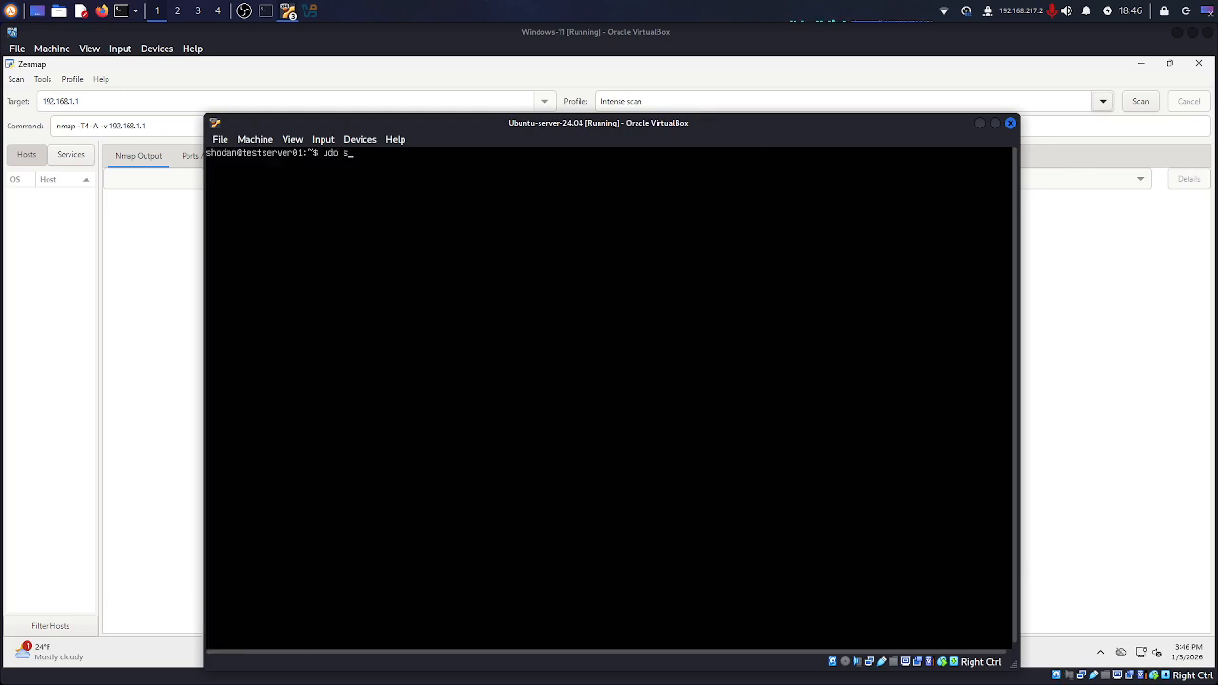
pyautogui.press('BackSpace')
pyautogui.press('BackSpace')
pyautogui.press('BackSpace')
pyautogui.write('sudo systemctl start apache2')
pyautogui.press('Return')
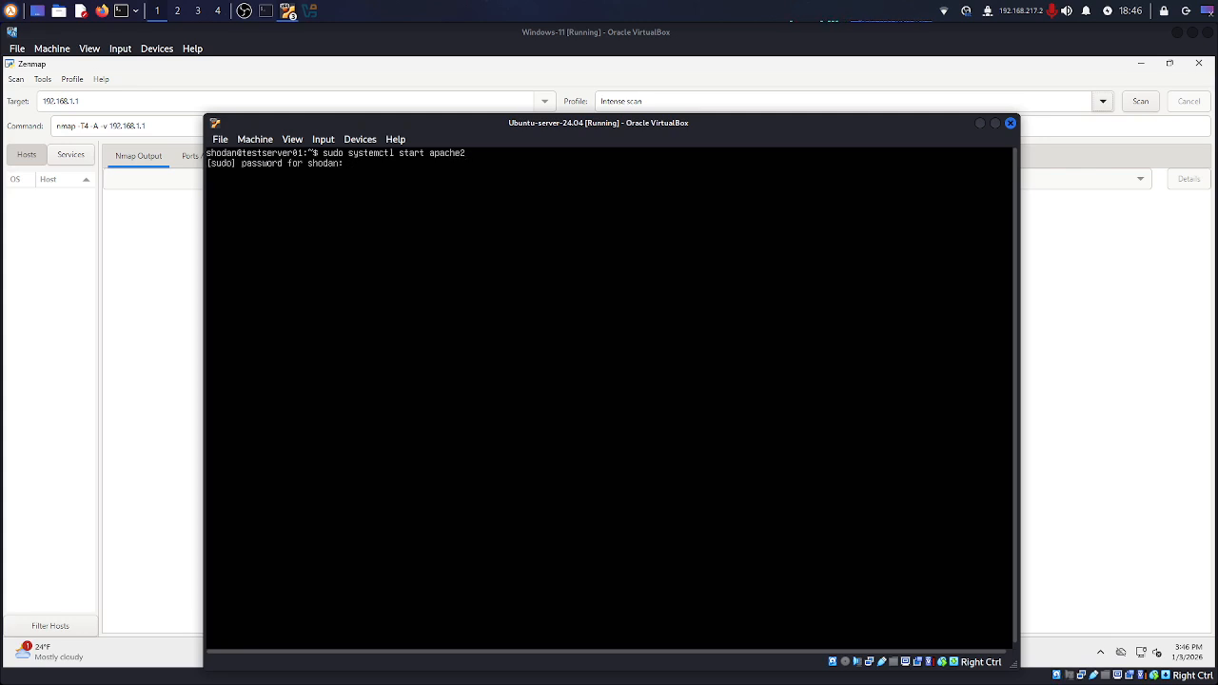
pyautogui.press('Return')
# - Clear the terminal and display the server's network interface addresses with ip a
pyautogui.write('clear')
pyautogui.press('Return')
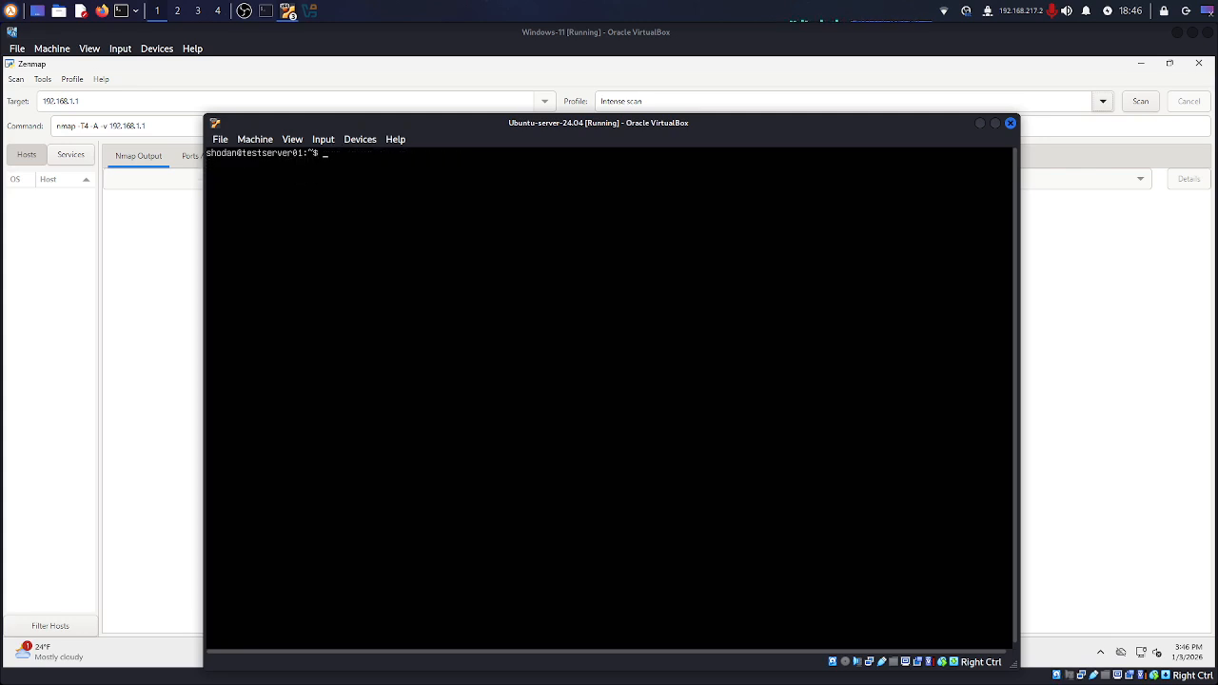
pyautogui.write('ip a')
pyautogui.press('Return')
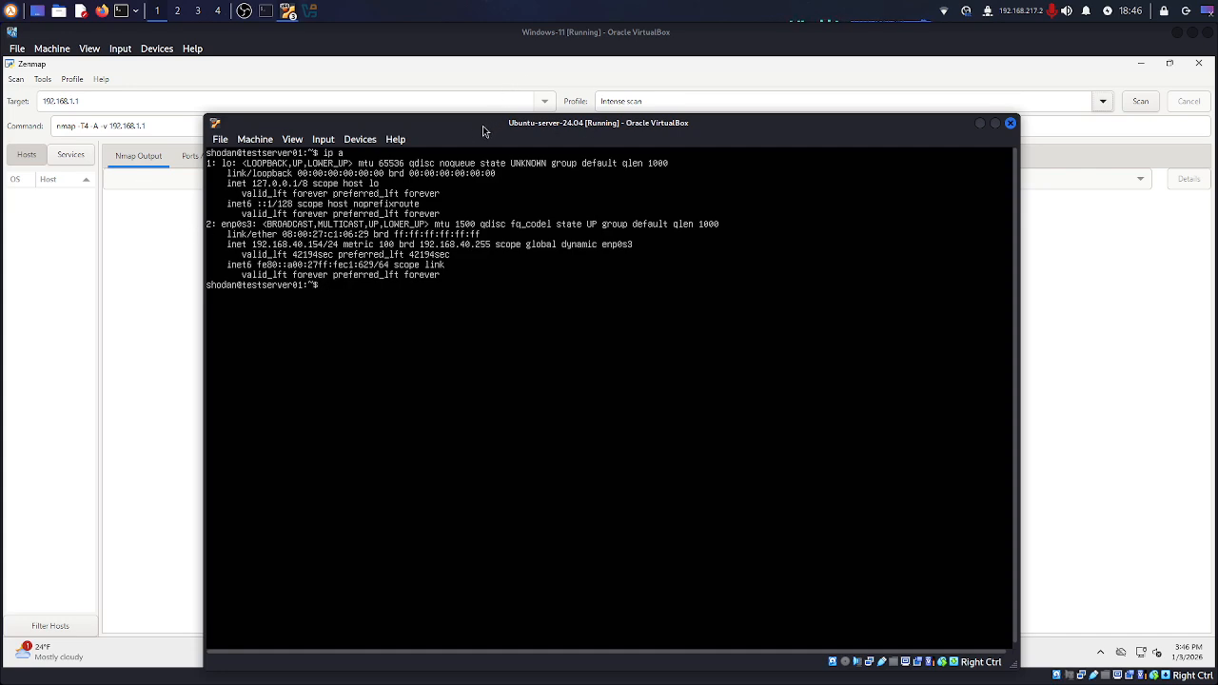
# - Move the server window aside and set Zenmap's scan target to the Ubuntu server's address, 192.168.40.154
pyautogui.moveTo(515, 126); pyautogui.dragTo(694, 139)
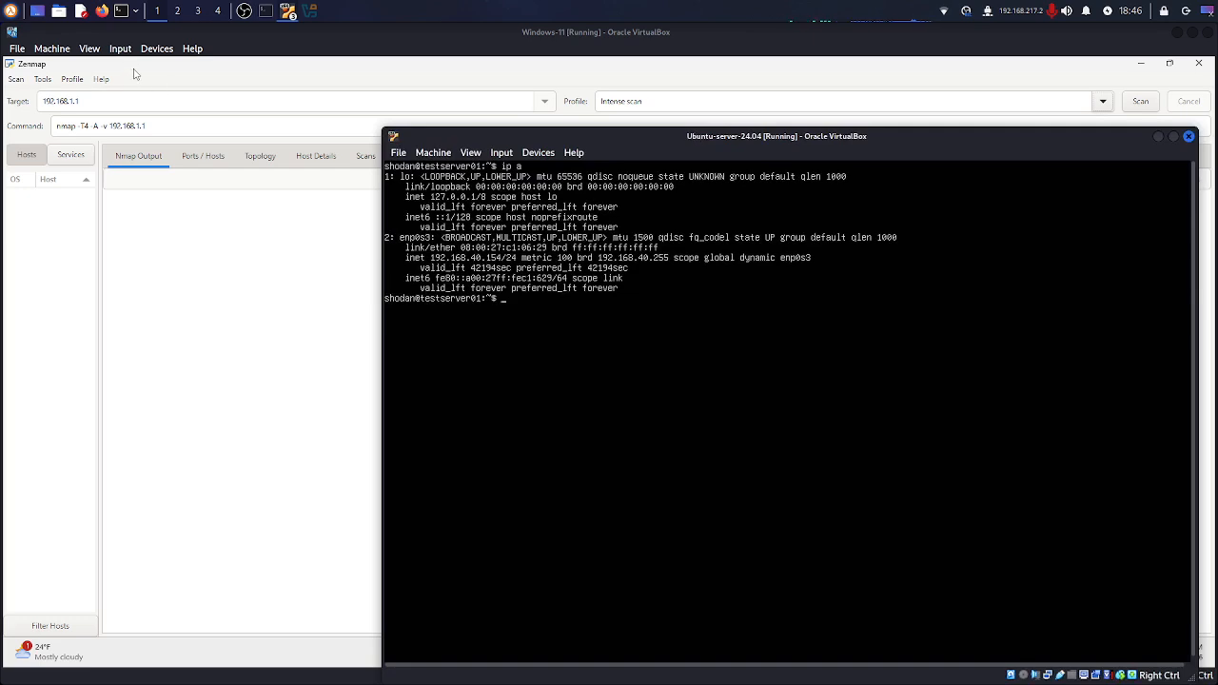
pyautogui.click(134, 73)
pyautogui.click(250, 99)
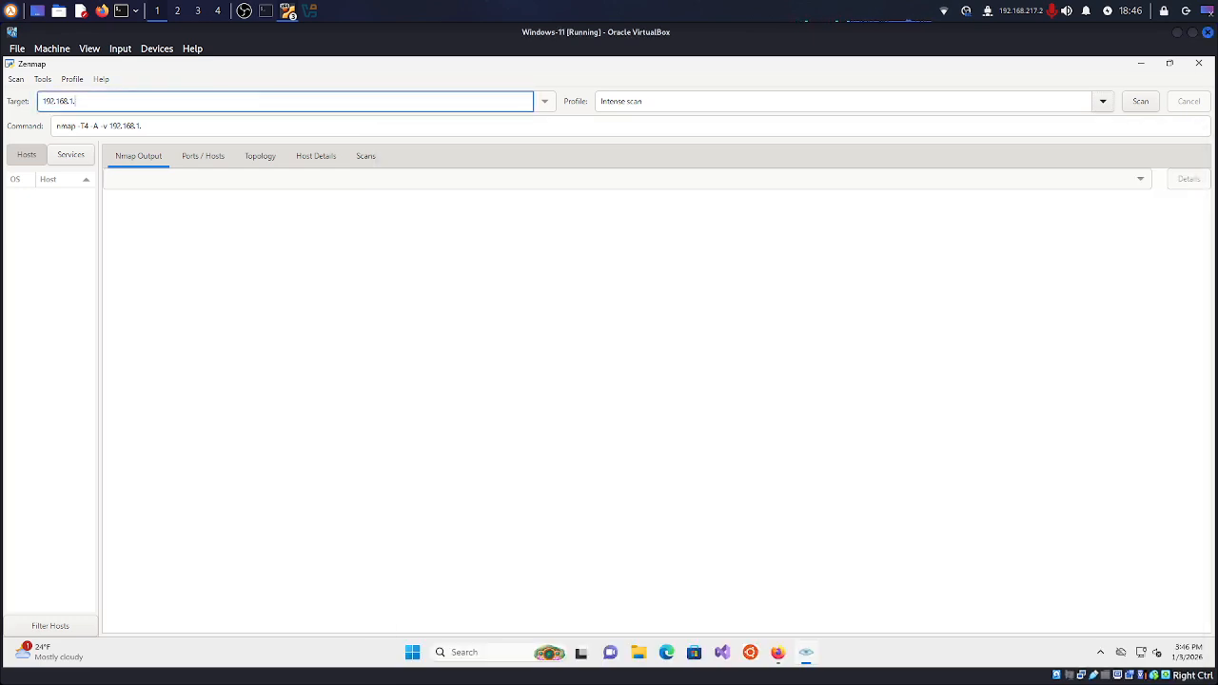
pyautogui.press('BackSpace')
pyautogui.hotkey('alt', 'Tab')
pyautogui.hotkey('alt', 'Tab')
pyautogui.click(289, 11)
pyautogui.click(361, 81)
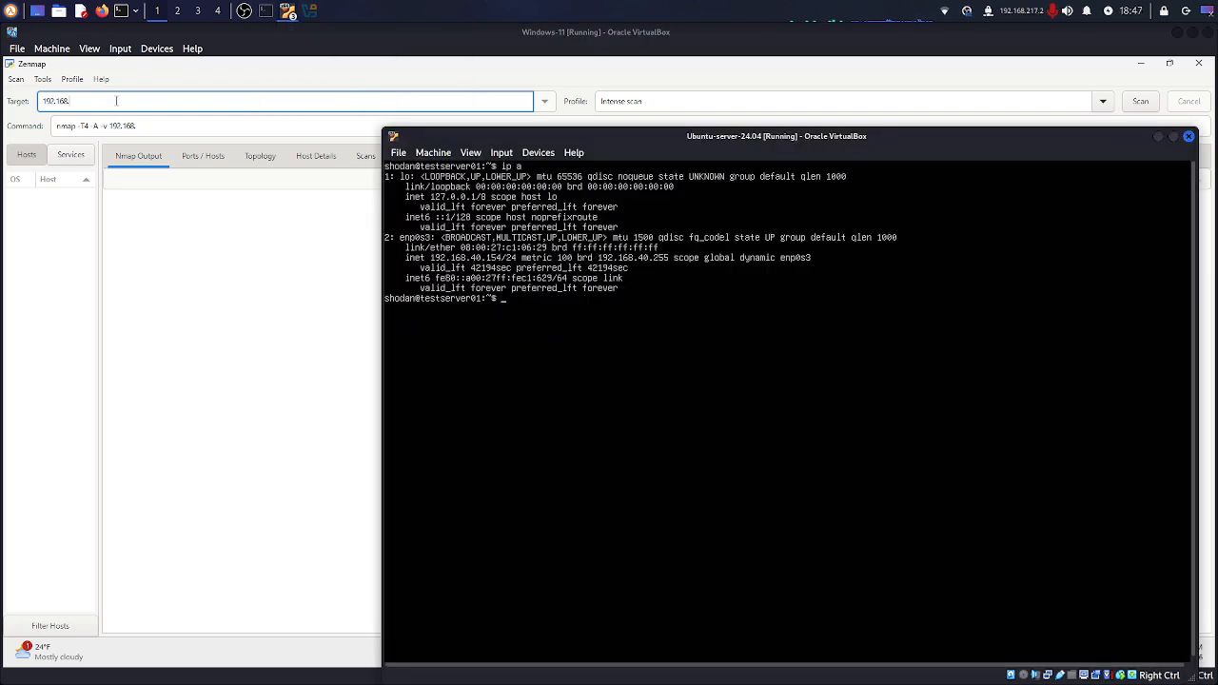
pyautogui.click(118, 100)
pyautogui.write('0.154')
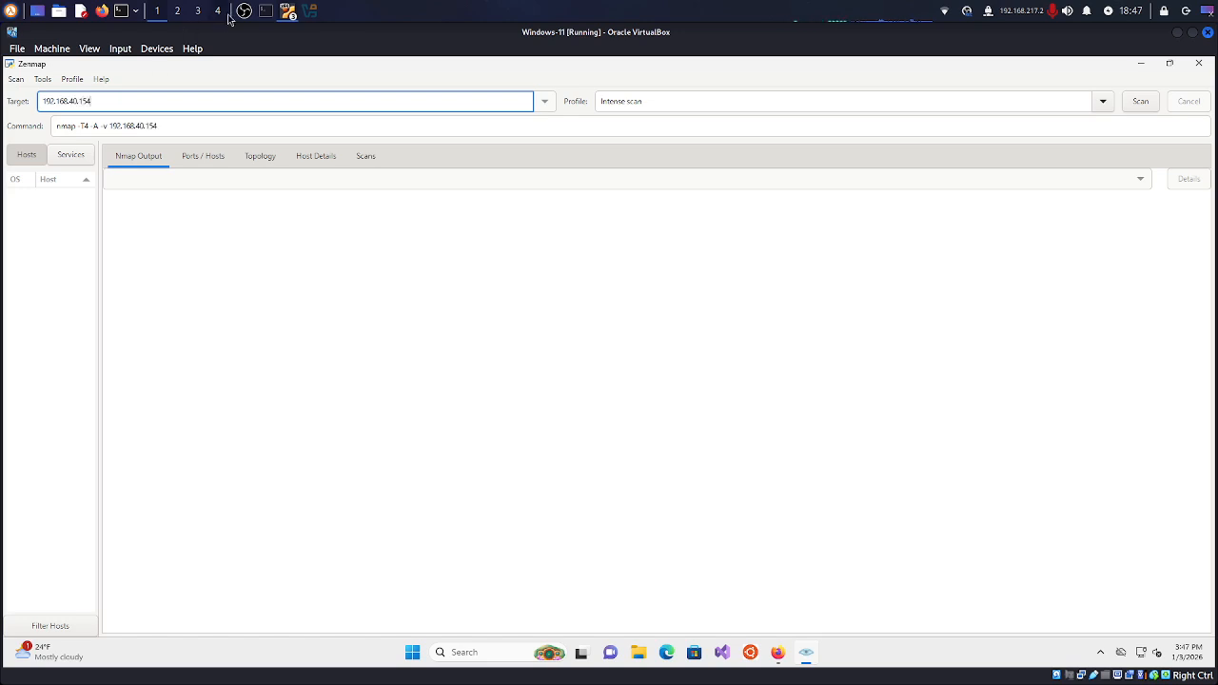
# - Minimize the Ubuntu server window and run the Intense scan against 192.168.40.154 in Zenmap
pyautogui.click(286, 17)
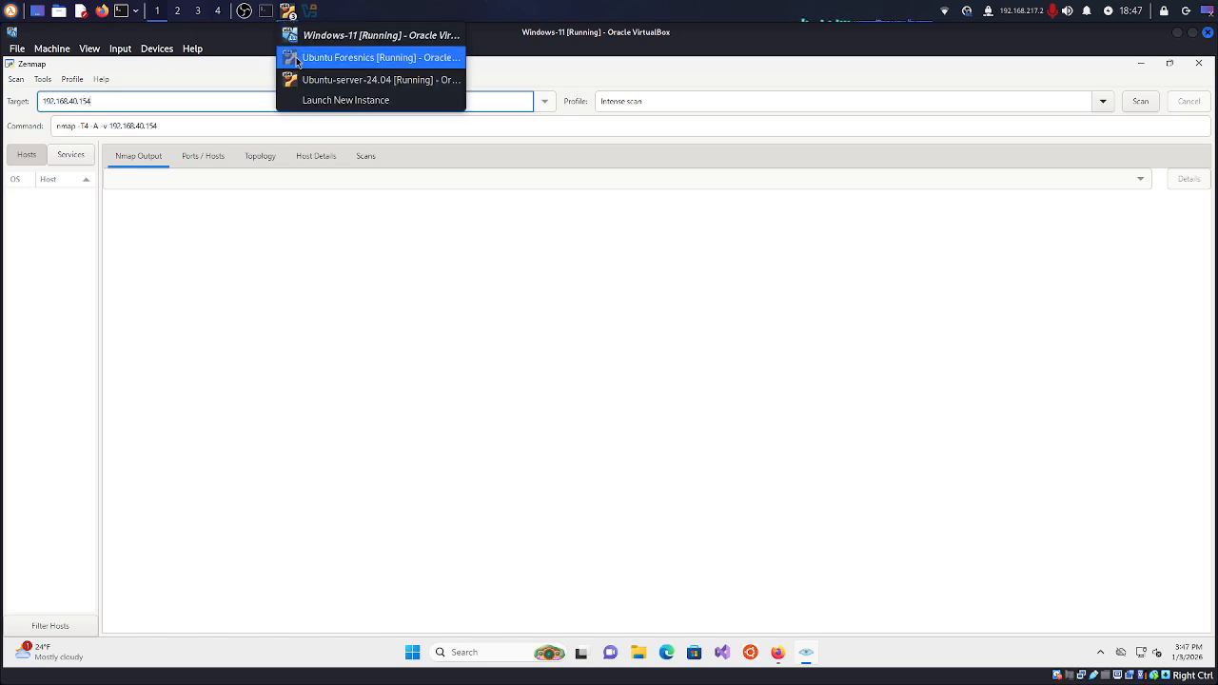
pyautogui.click(299, 58)
pyautogui.click(285, 18)
pyautogui.click(302, 84)
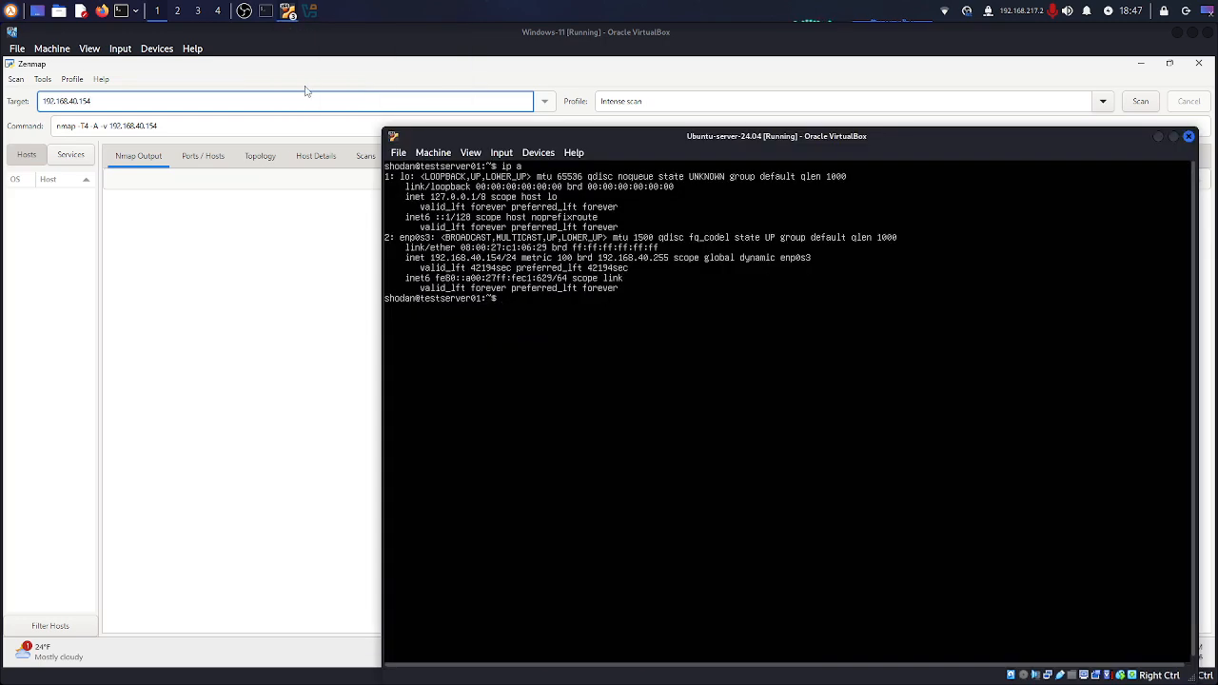
pyautogui.click(1157, 138)
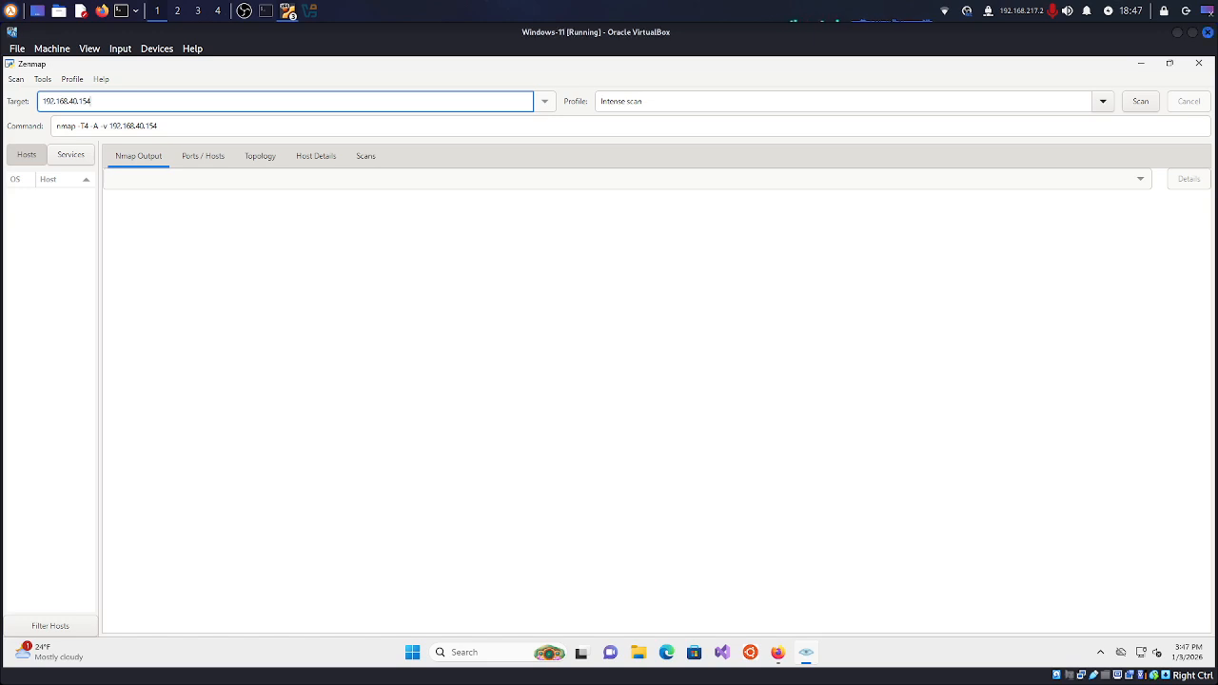
pyautogui.click(1141, 102)
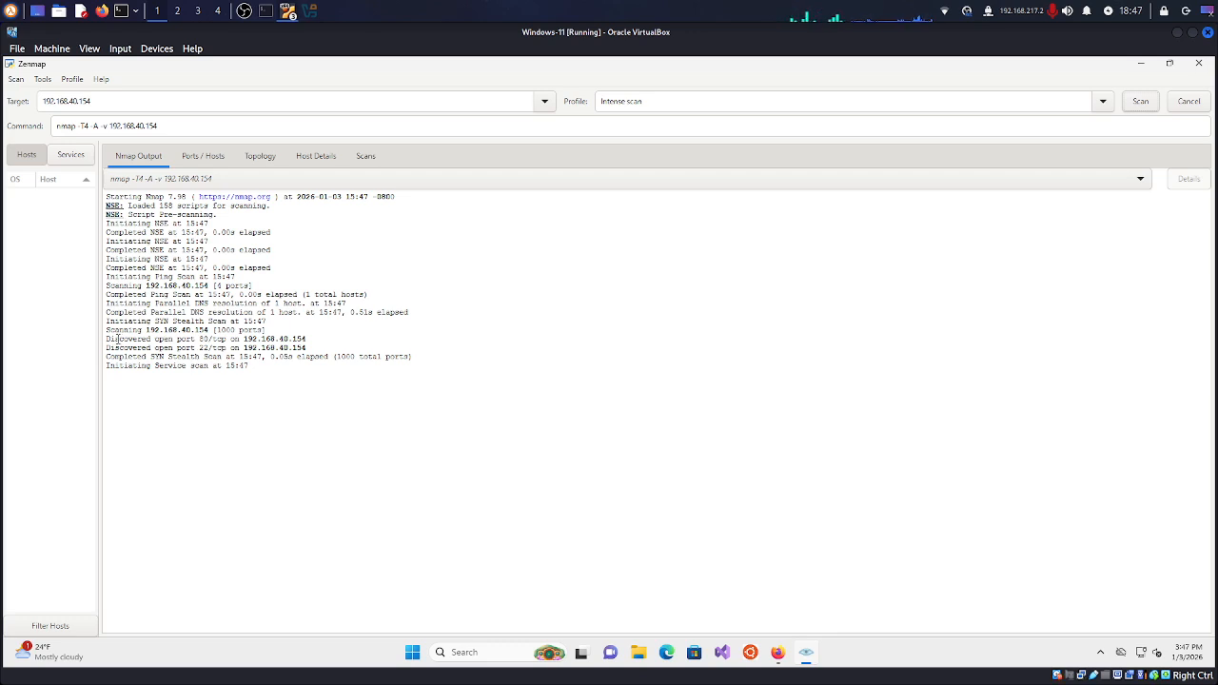
# - Examine the discovered open port lines and the NSE script scanning entry, relating them to the command's -A option
pyautogui.moveTo(111, 339); pyautogui.dragTo(231, 340)
pyautogui.click(230, 341)
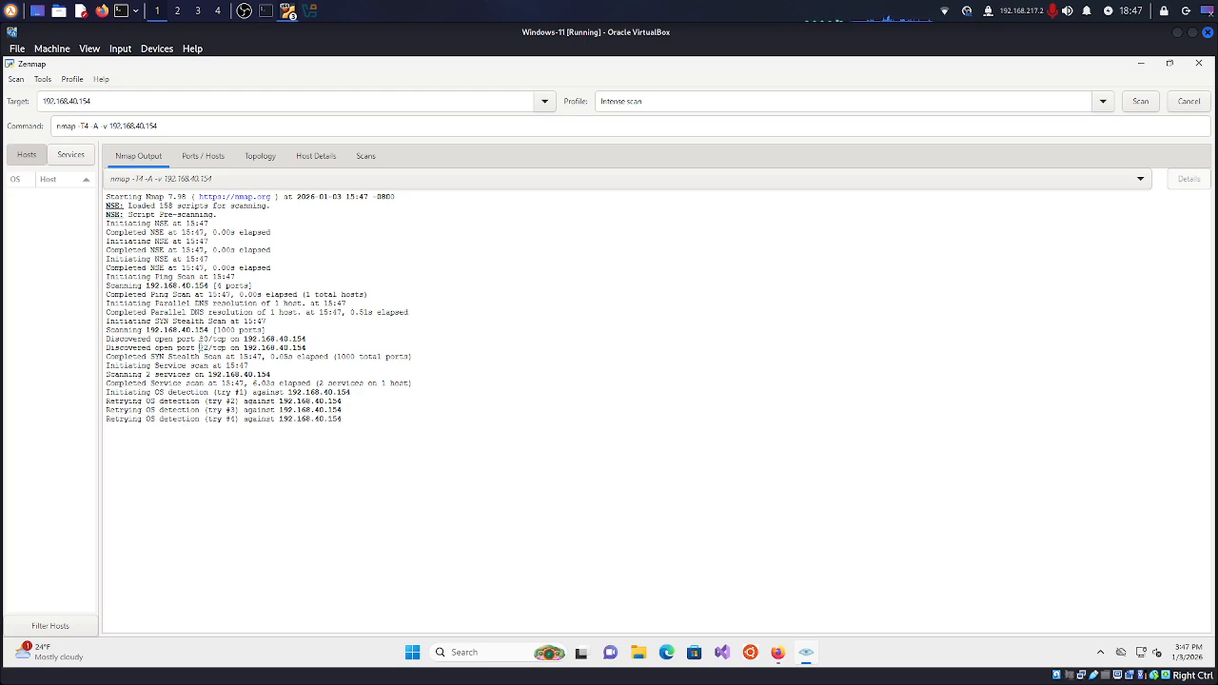
pyautogui.moveTo(200, 347); pyautogui.dragTo(228, 349)
pyautogui.click(228, 349)
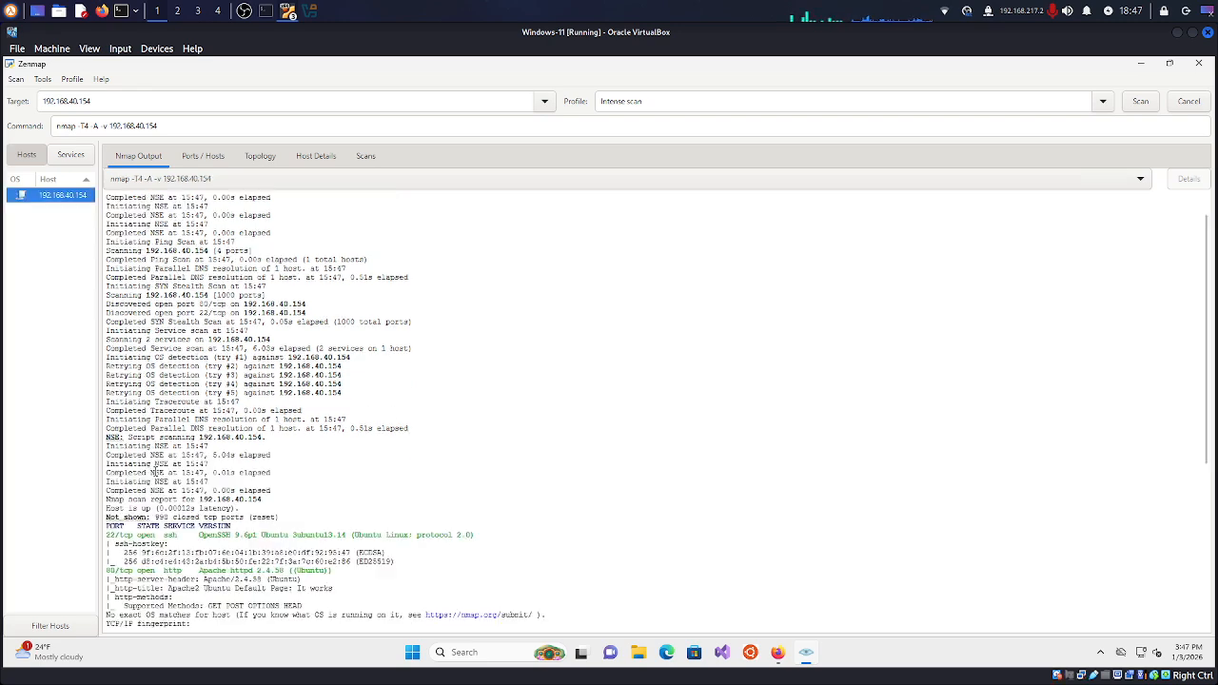
pyautogui.scroll(7, 217, 303)
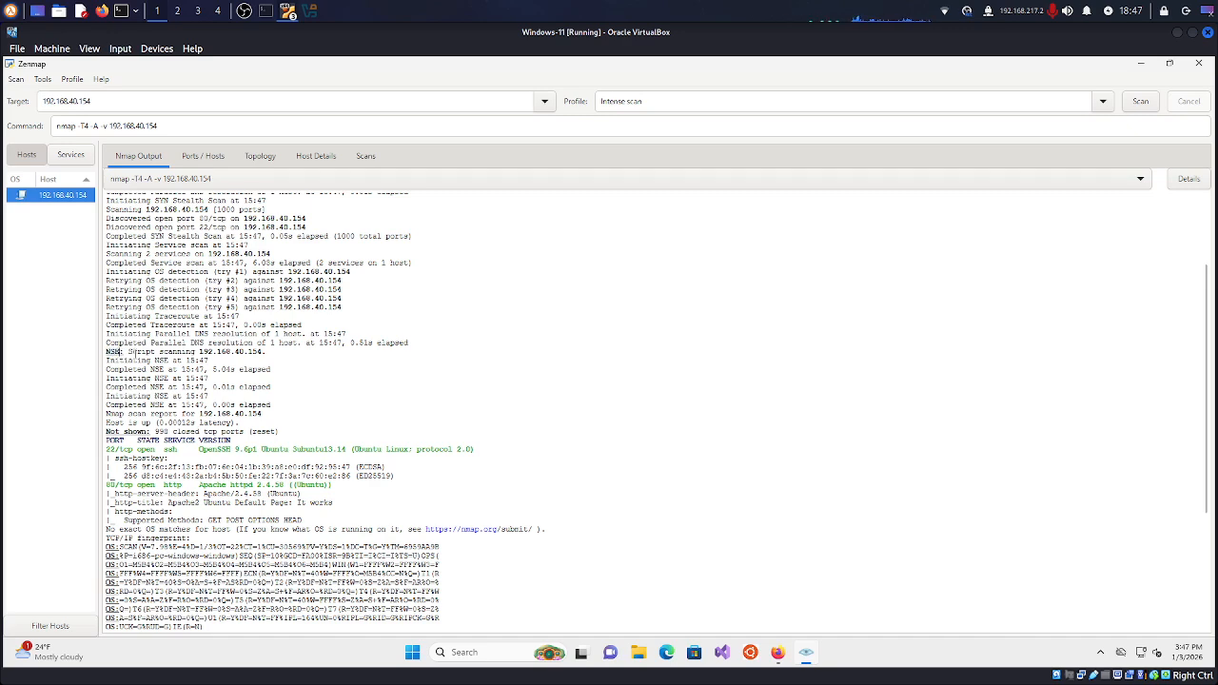
pyautogui.moveTo(129, 351); pyautogui.dragTo(193, 352)
pyautogui.click(185, 351)
pyautogui.scroll(5, 306, 328)
pyautogui.click(95, 126)
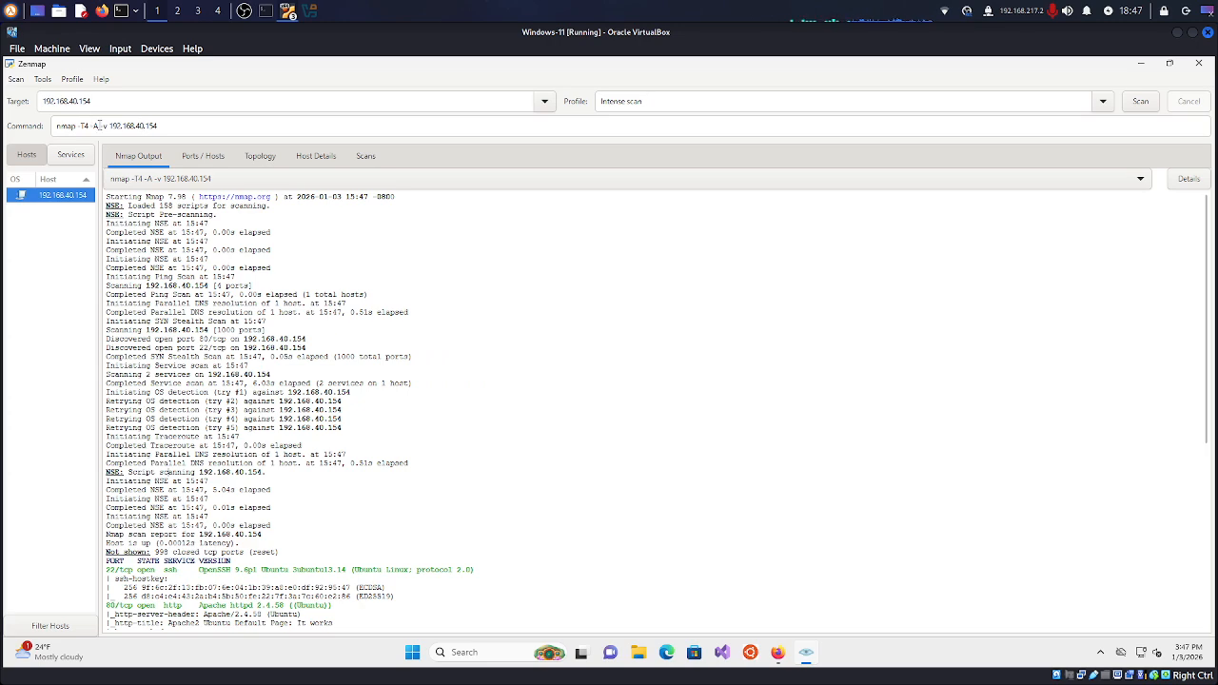
# - Examine the port table's SSH entry in the scan report, including its state, service and version details
pyautogui.scroll(-5, 190, 333)
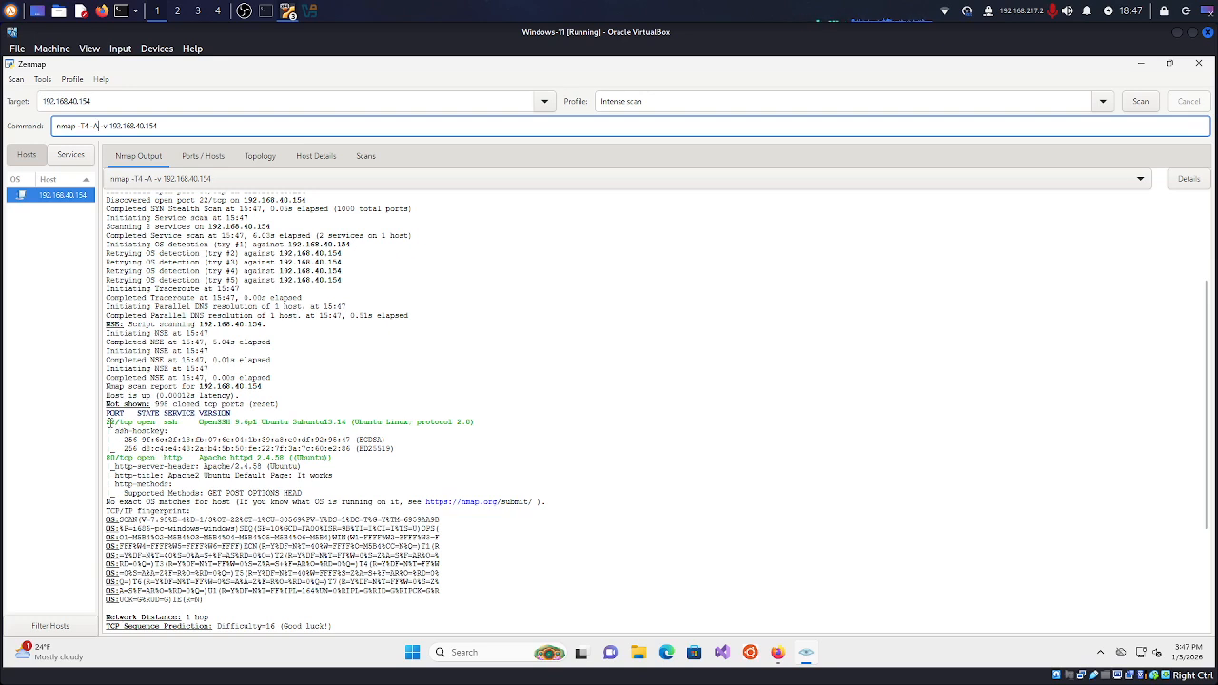
pyautogui.click(200, 422)
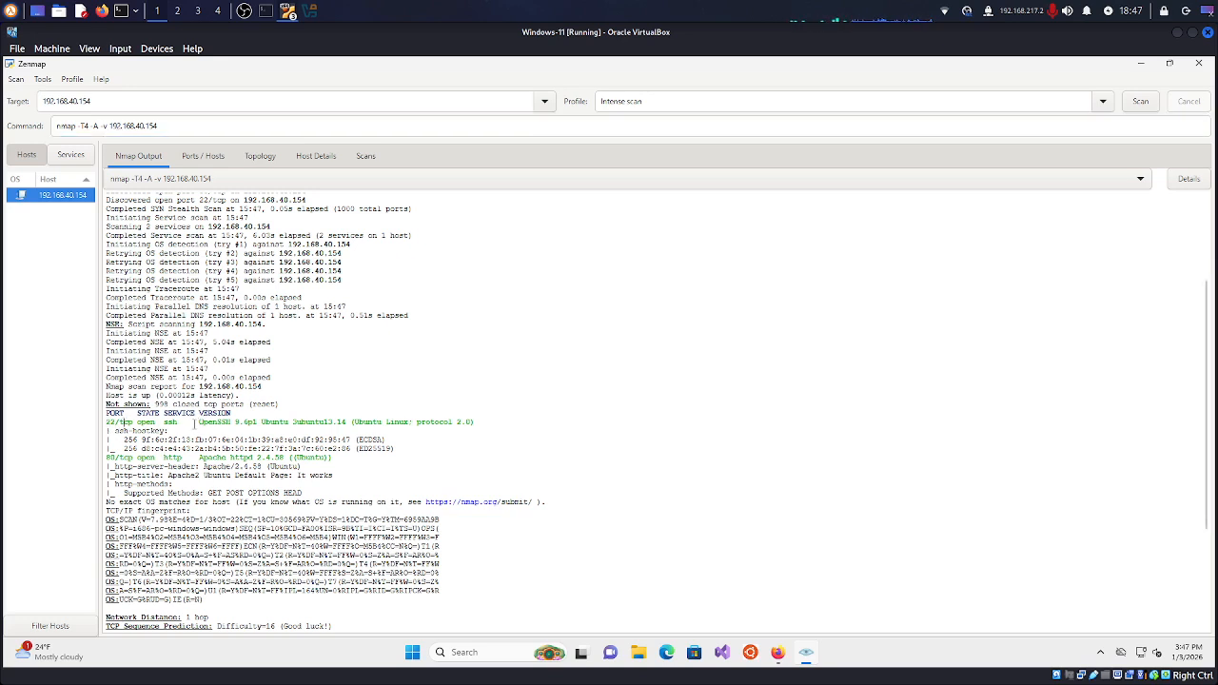
pyautogui.moveTo(200, 414); pyautogui.dragTo(215, 414)
pyautogui.click(146, 414)
pyautogui.moveTo(138, 422); pyautogui.dragTo(178, 422)
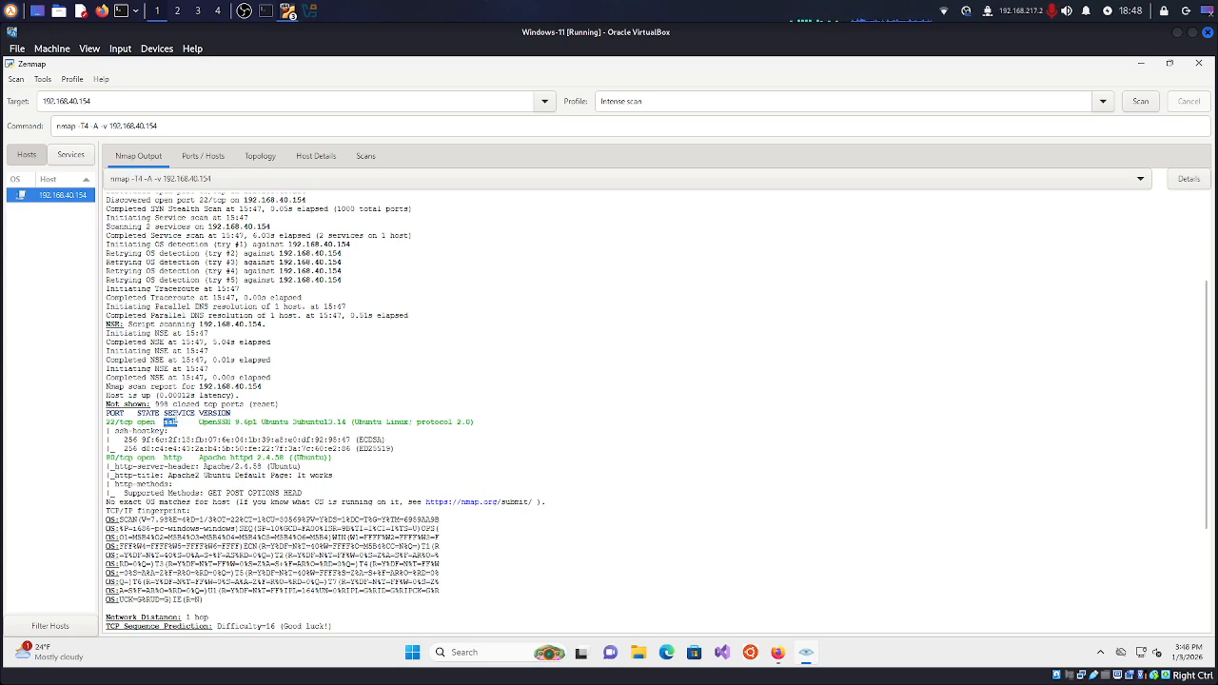
pyautogui.click(199, 422)
pyautogui.moveTo(199, 421); pyautogui.dragTo(476, 421)
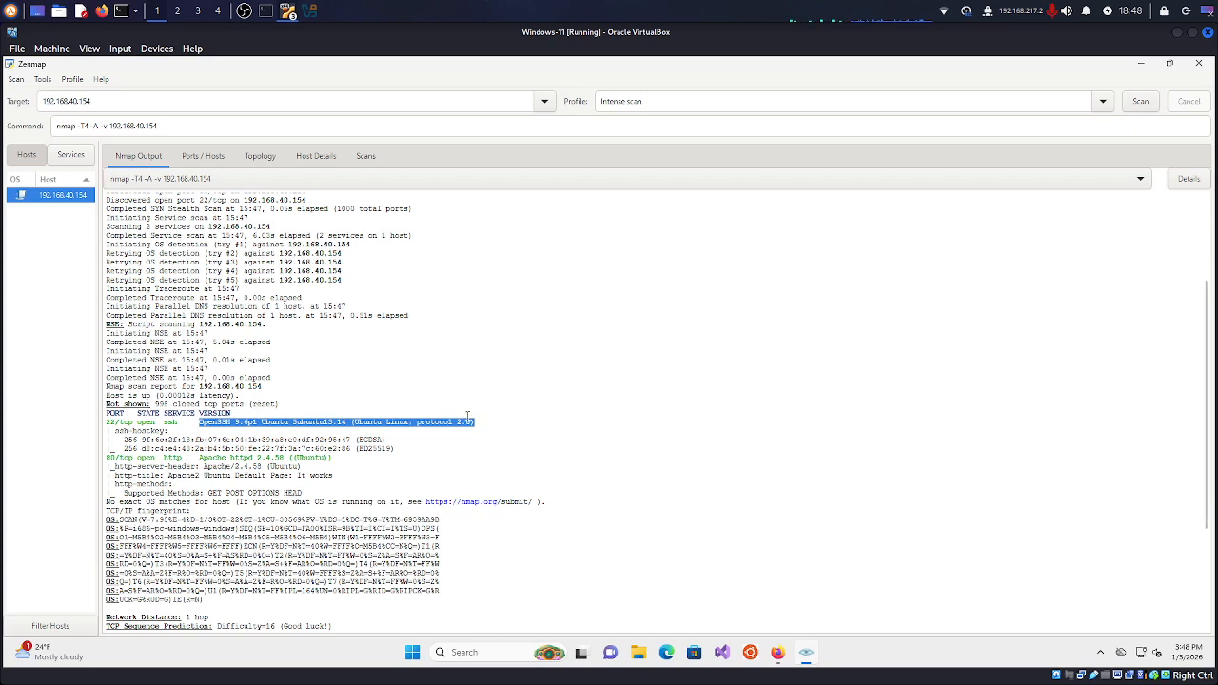
pyautogui.click(197, 424)
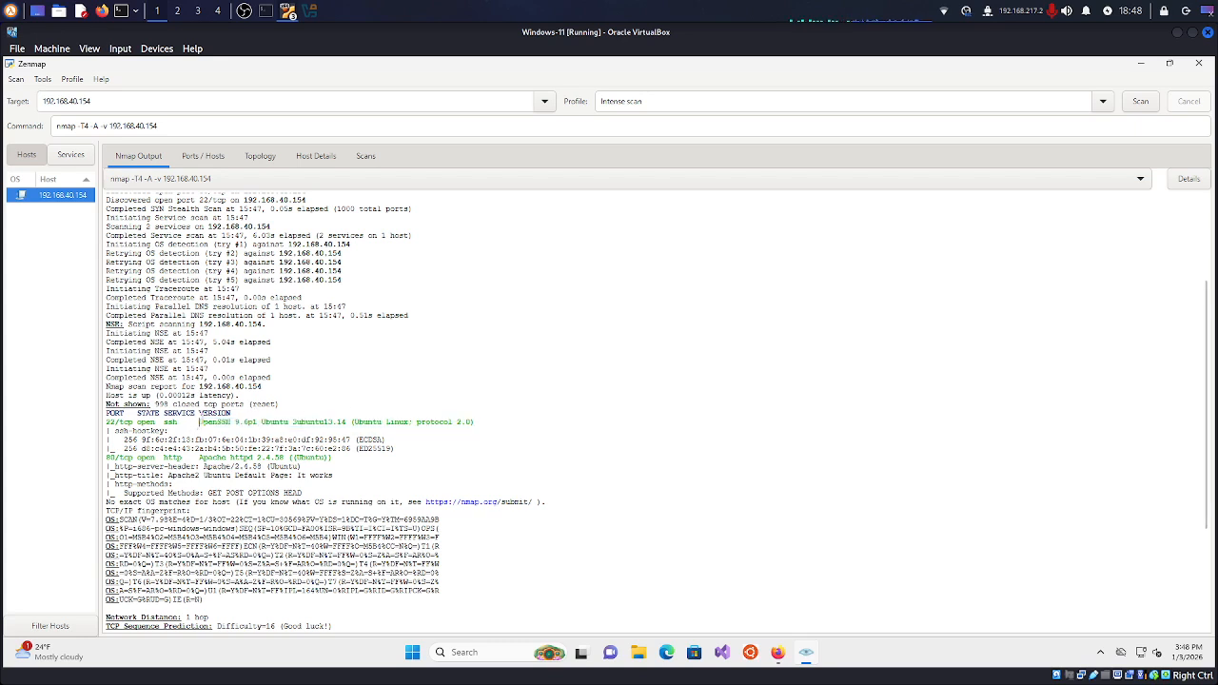
pyautogui.moveTo(258, 421); pyautogui.dragTo(290, 421)
pyautogui.click(289, 421)
pyautogui.moveTo(461, 421); pyautogui.dragTo(386, 422)
pyautogui.click(385, 423)
pyautogui.scroll(-1, 145, 422)
pyautogui.scroll(-1, 151, 407)
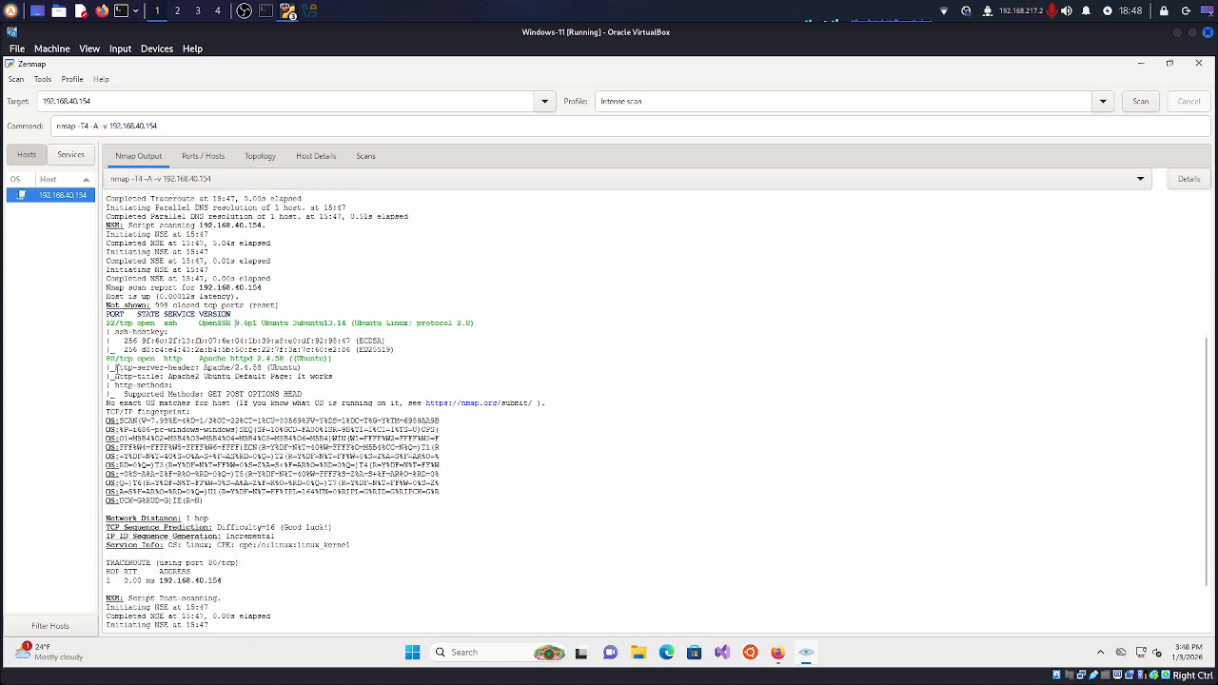
# - Examine the HTTP service version, the TCP/IP fingerprint and the Service Info line in the scan report
pyautogui.moveTo(111, 359); pyautogui.dragTo(279, 361)
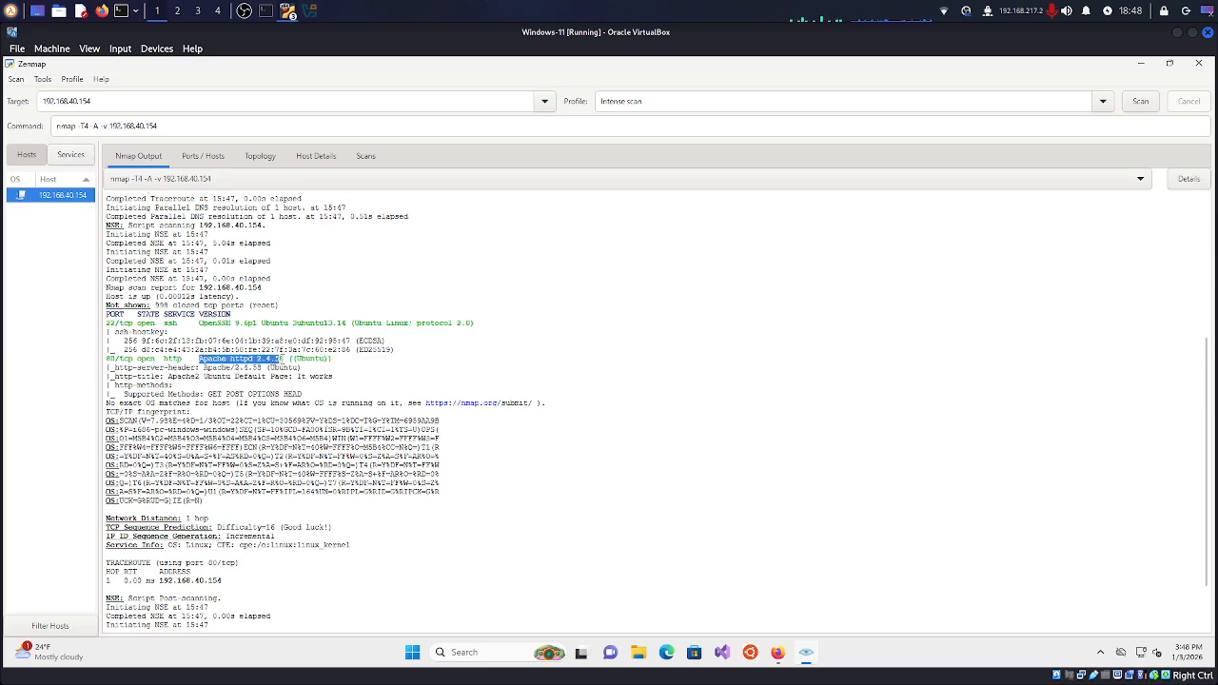
pyautogui.click(279, 361)
pyautogui.scroll(-2, 483, 394)
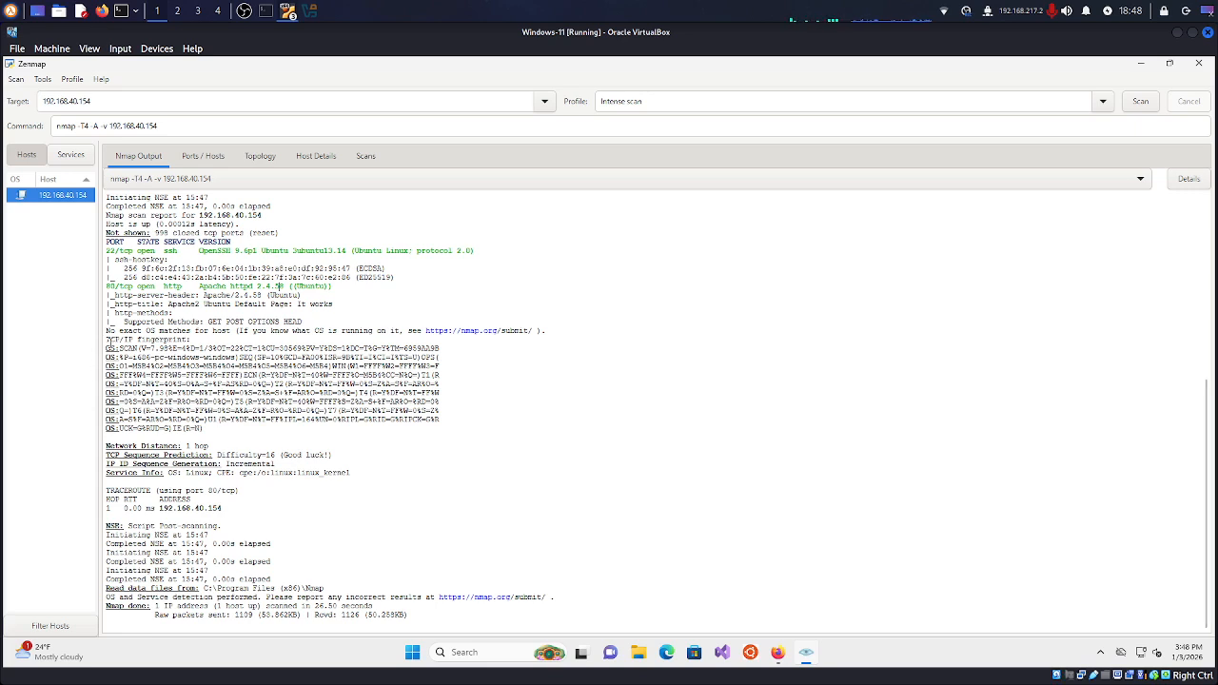
pyautogui.moveTo(109, 340); pyautogui.dragTo(149, 375)
pyautogui.click(149, 375)
pyautogui.moveTo(351, 472); pyautogui.dragTo(215, 472)
pyautogui.click(196, 469)
pyautogui.click(217, 471)
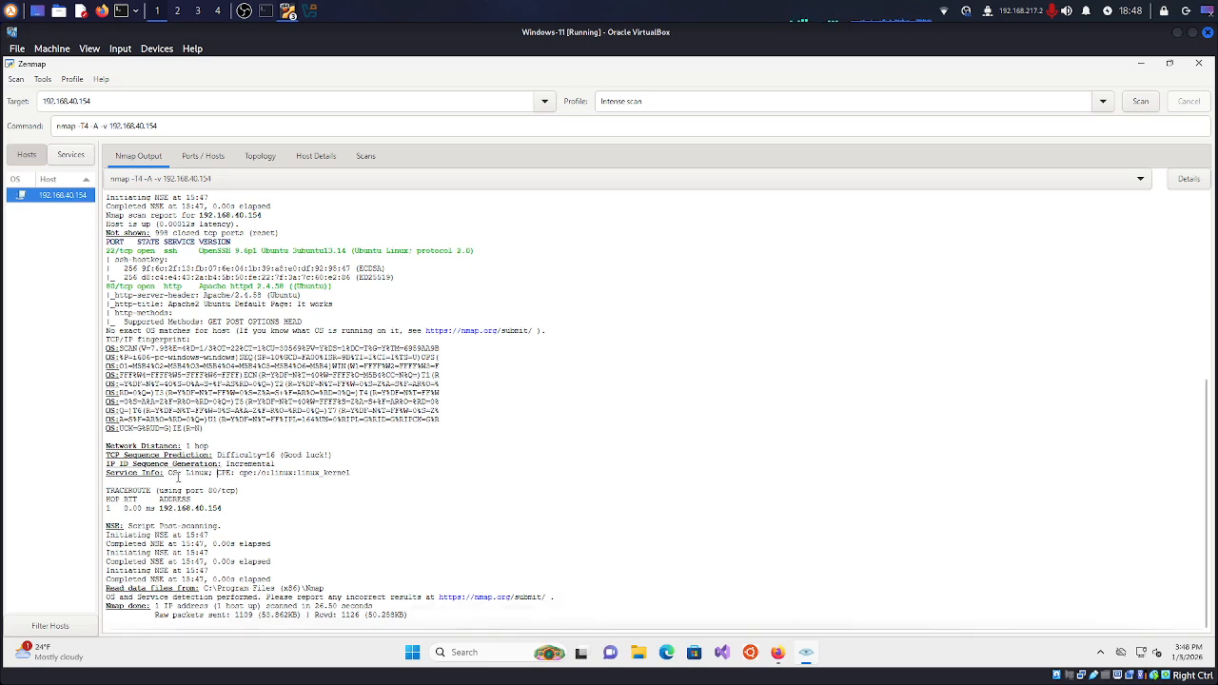
# - Review the Intense scan report from its start through the open ports, Apache version and Service Info
pyautogui.scroll(7, 178, 479)
pyautogui.scroll(-2, 243, 424)
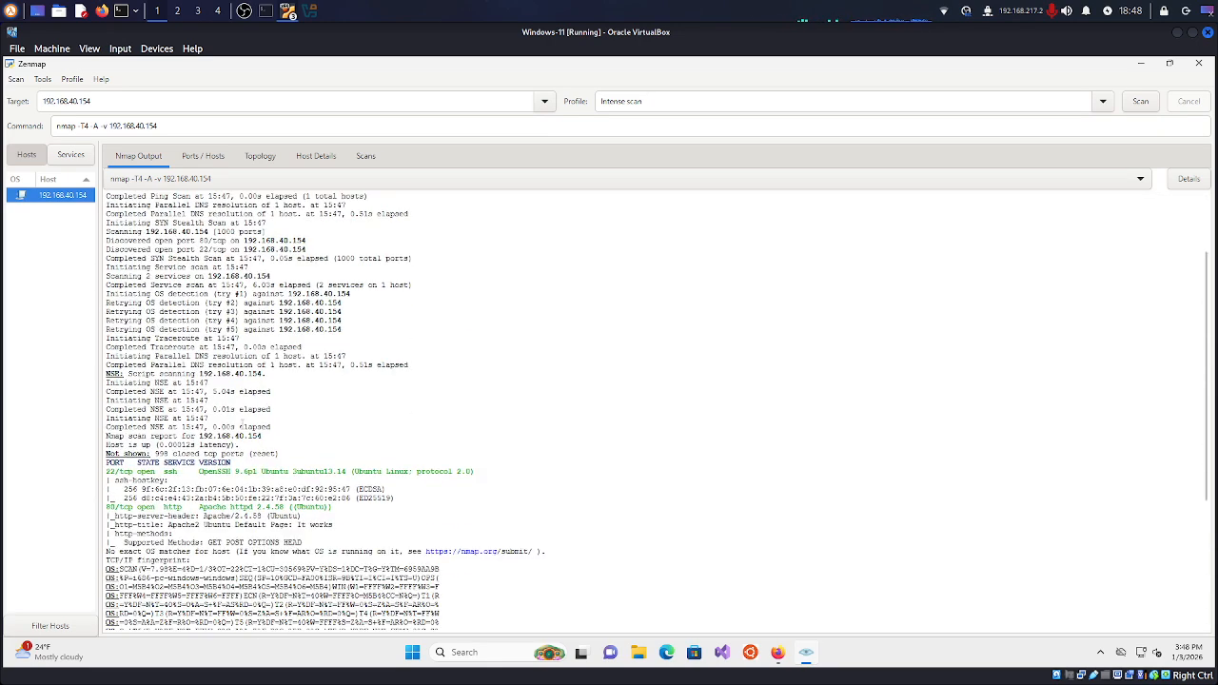
pyautogui.scroll(-3, 369, 409)
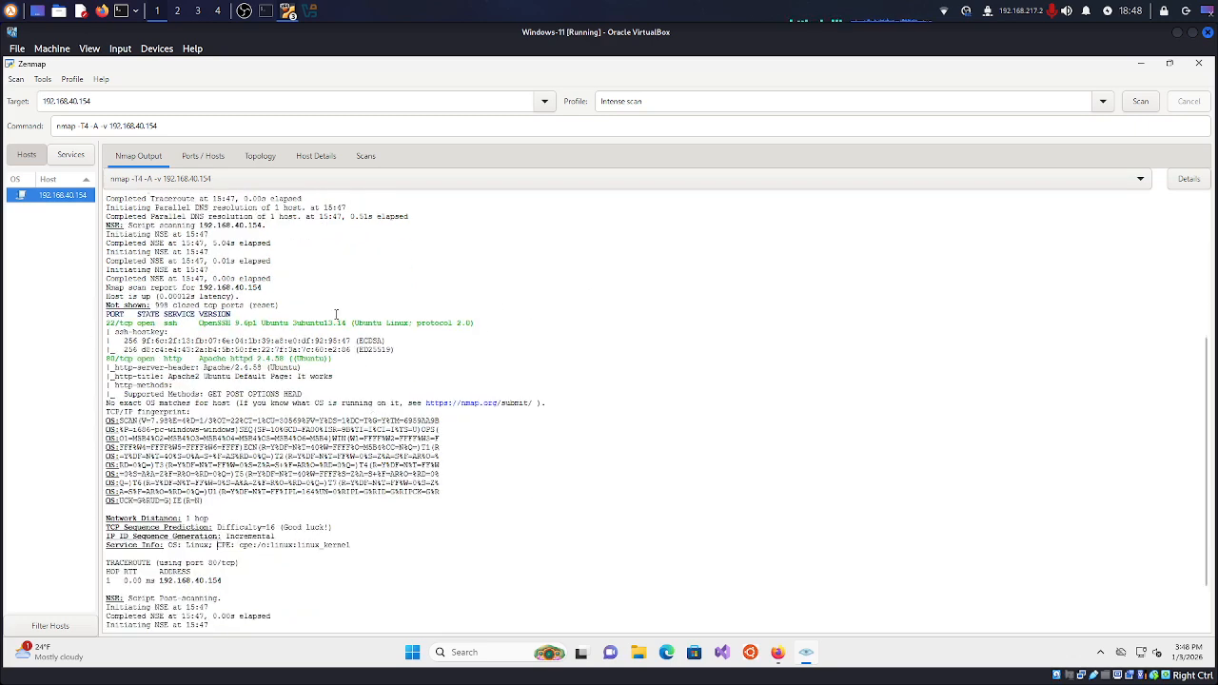
pyautogui.scroll(5, 255, 304)
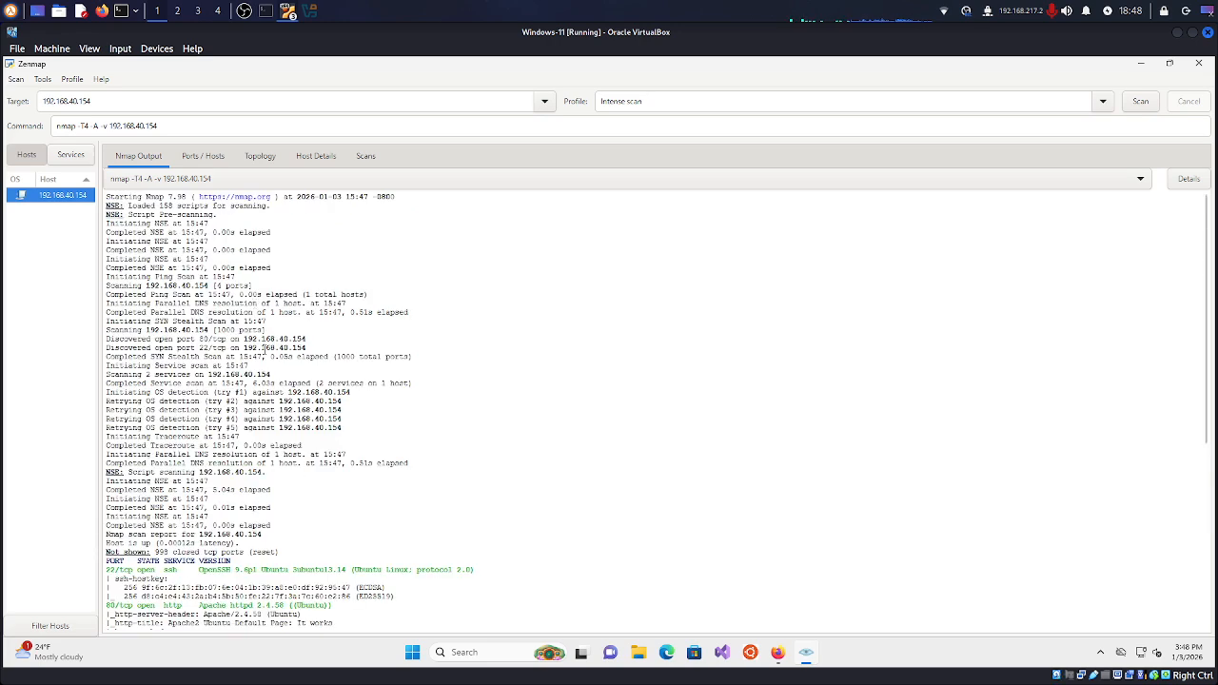
pyautogui.scroll(-4, 334, 454)
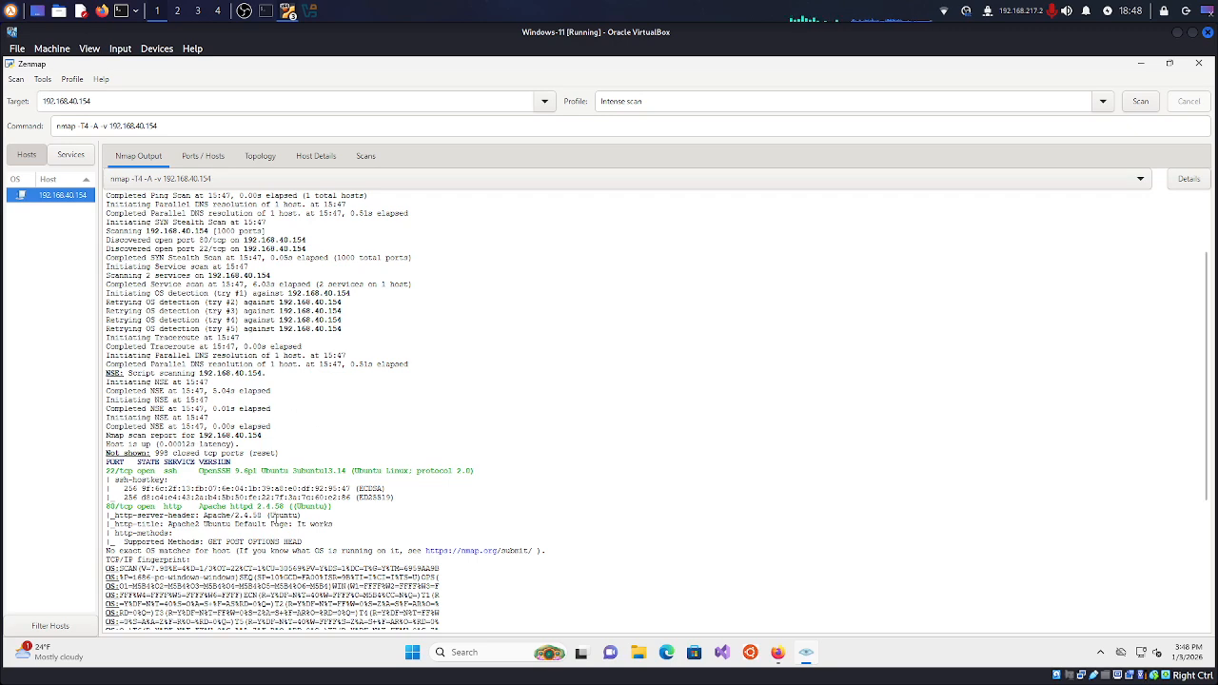
pyautogui.scroll(-4, 386, 540)
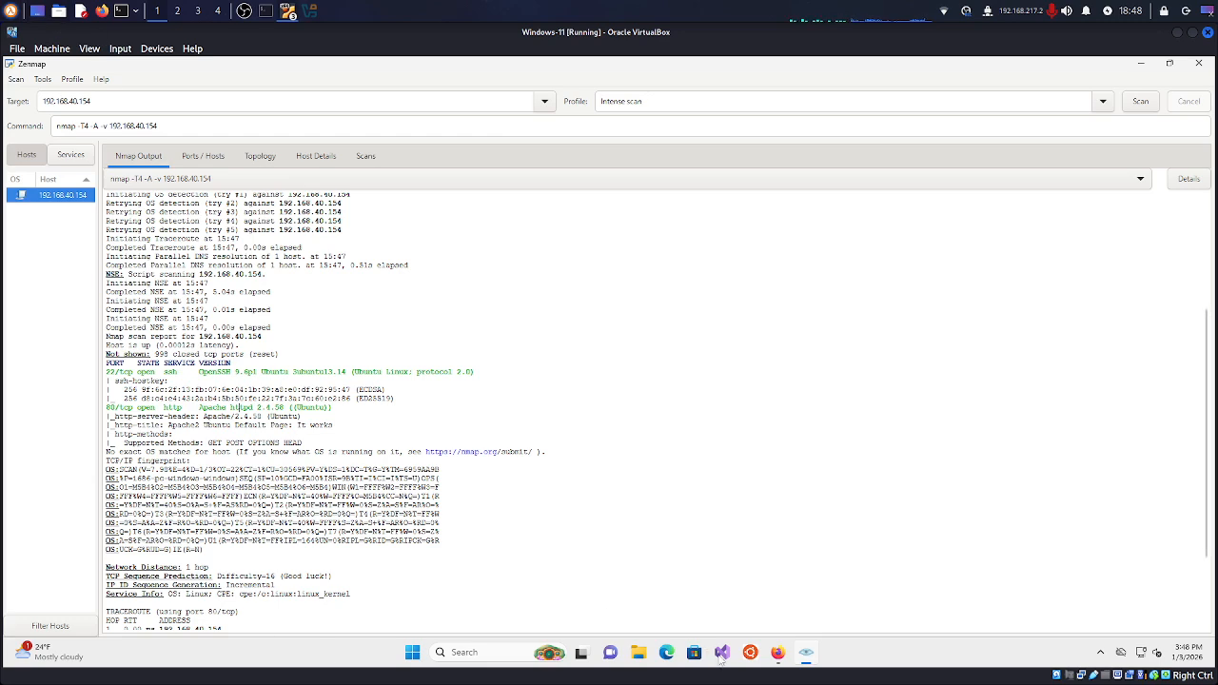
pyautogui.click(771, 657)
pyautogui.click(181, 71)
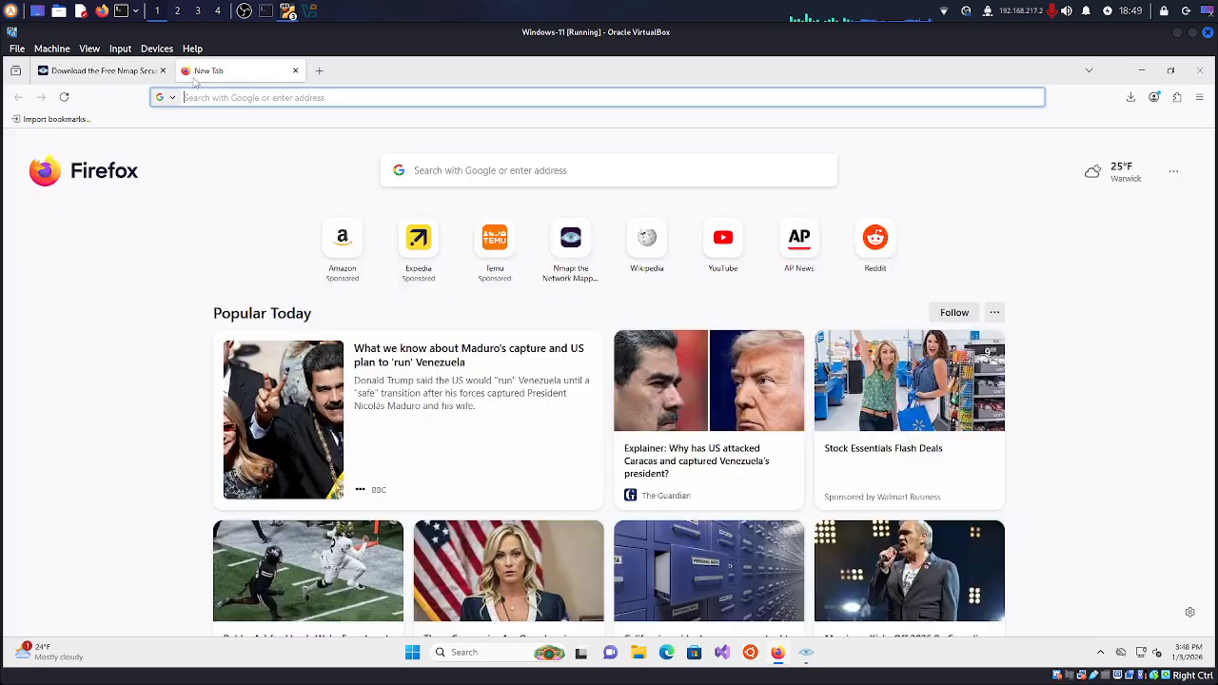
pyautogui.write('192.')
pyautogui.press('BackSpace')
pyautogui.press('BackSpace')
pyautogui.press('BackSpace')
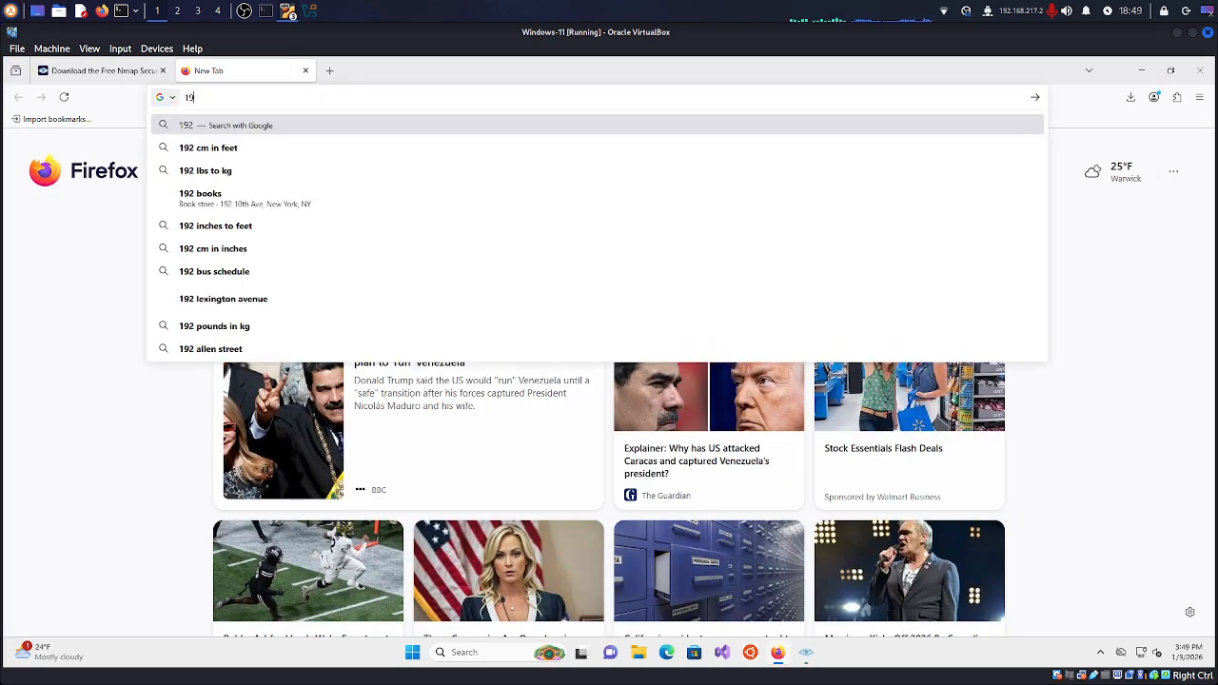
pyautogui.write('92.168')
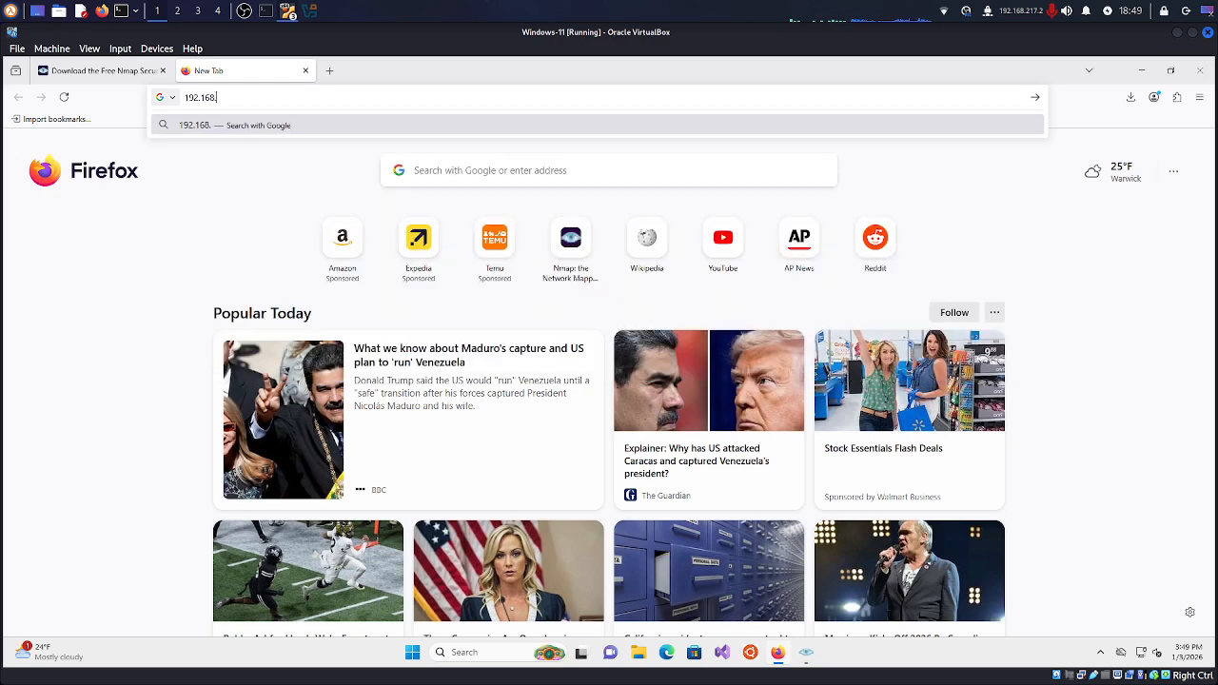
pyautogui.write('.56.145')
pyautogui.press('Return')
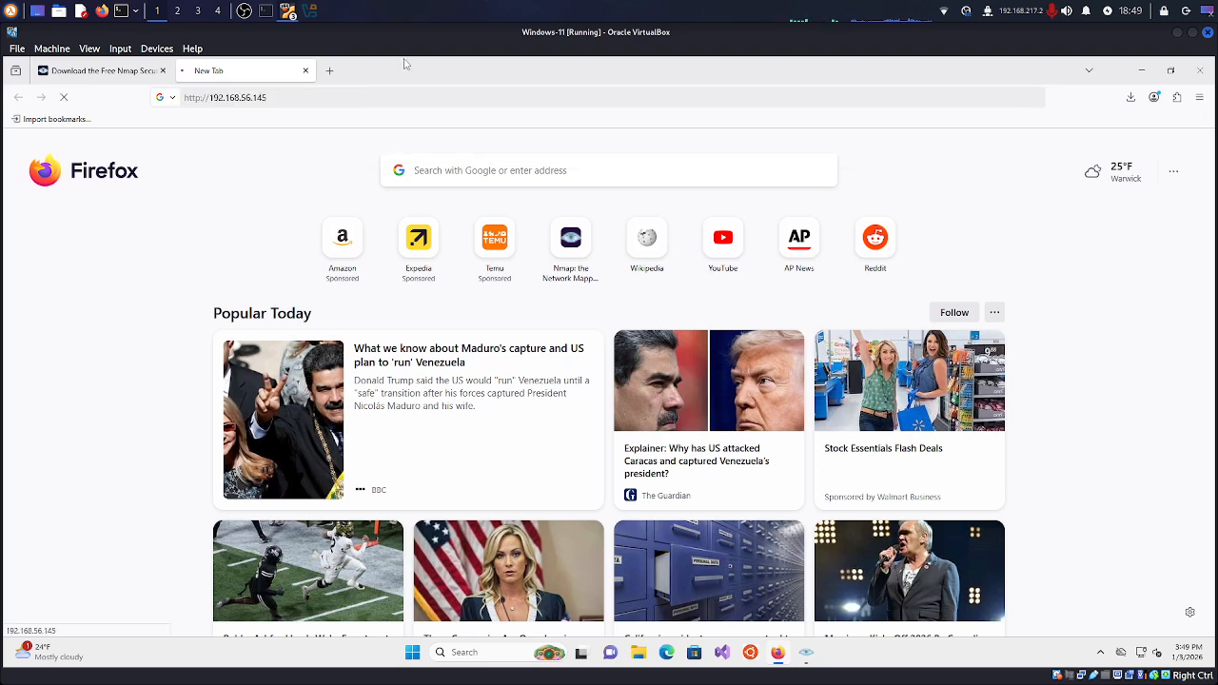
pyautogui.doubleClick(252, 99)
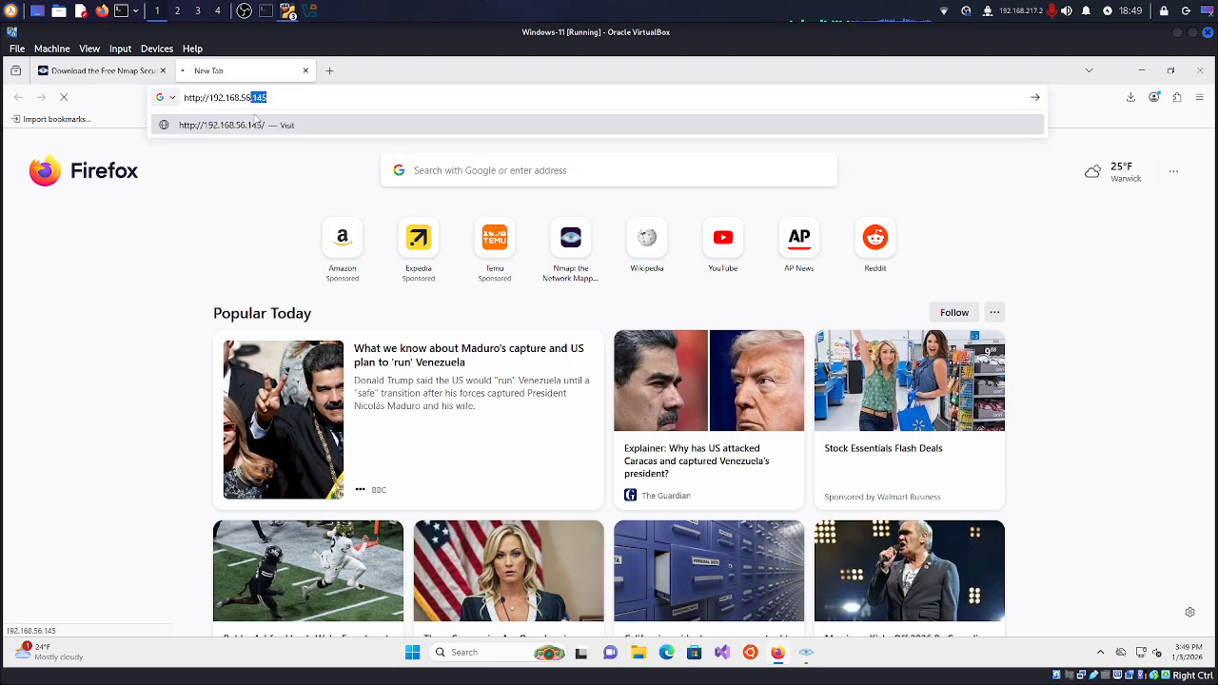
pyautogui.press('Left')
pyautogui.press('BackSpace')
pyautogui.press('BackSpace')
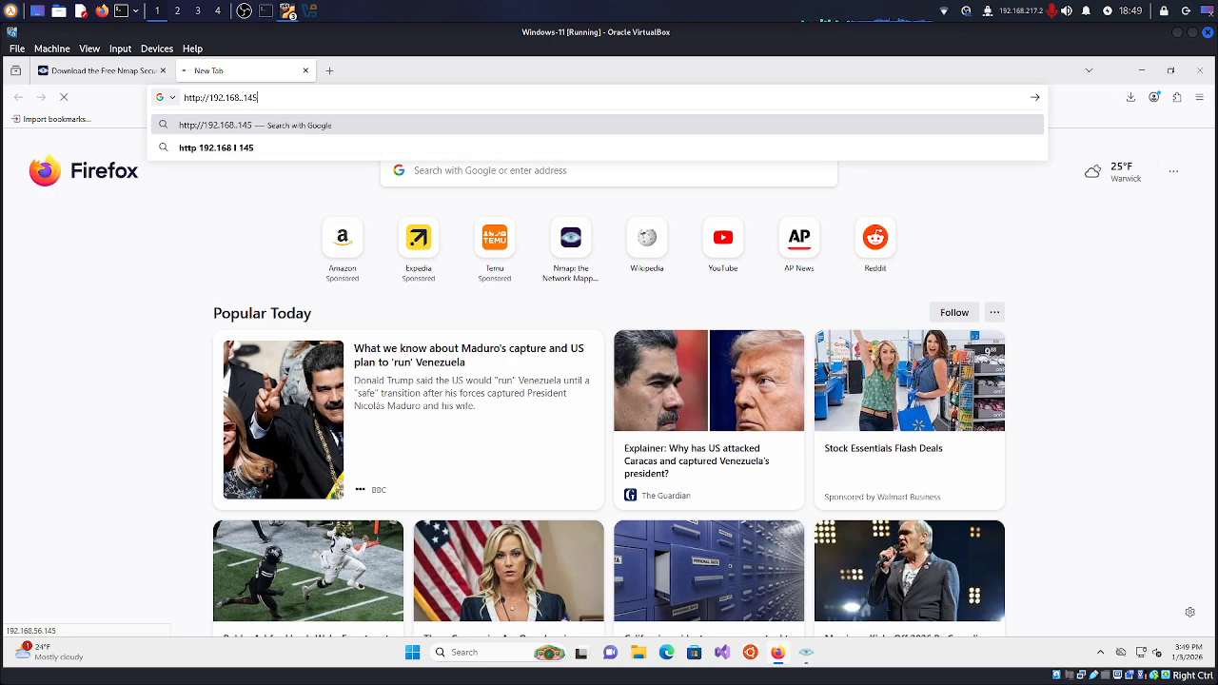
pyautogui.press('BackSpace')
pyautogui.press('BackSpace')
pyautogui.press('BackSpace')
pyautogui.press('BackSpace')
pyautogui.press('BackSpace')
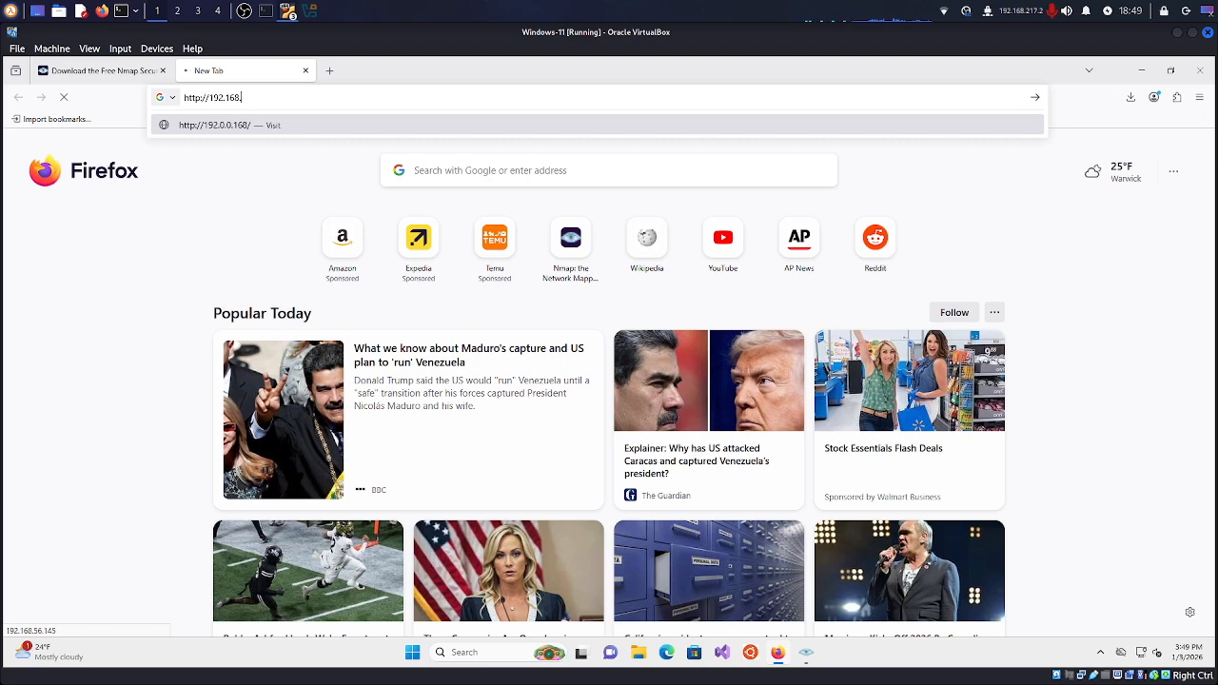
pyautogui.write('.40.154')
pyautogui.press('Return')
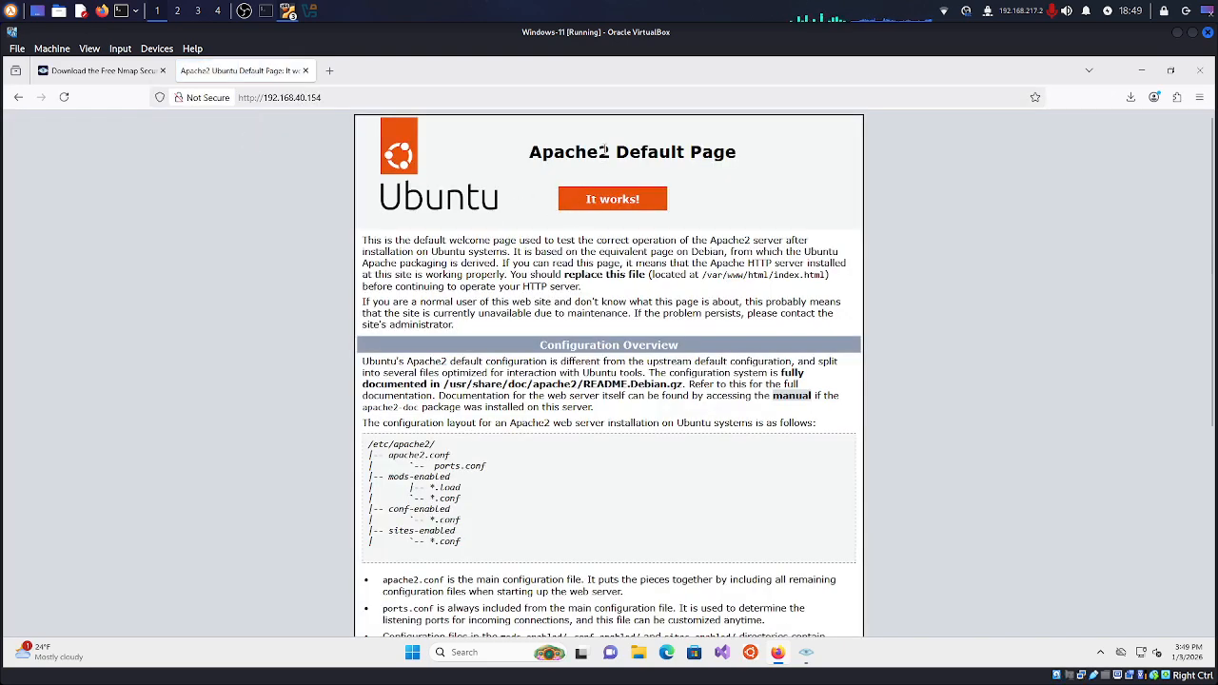
# - Examine the Apache2 Default Page down to its end and minimize Firefox to return to Zenmap
pyautogui.moveTo(536, 153); pyautogui.dragTo(646, 155)
pyautogui.click(571, 169)
pyautogui.scroll(-3, 572, 170)
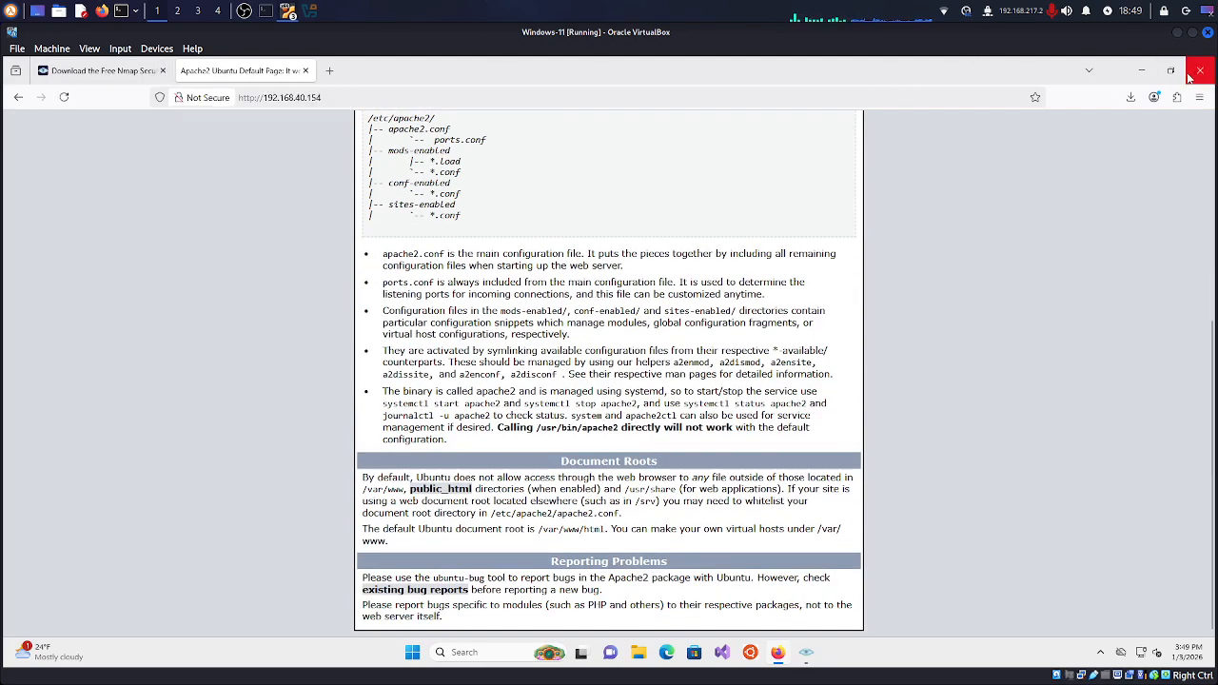
pyautogui.click(1141, 70)
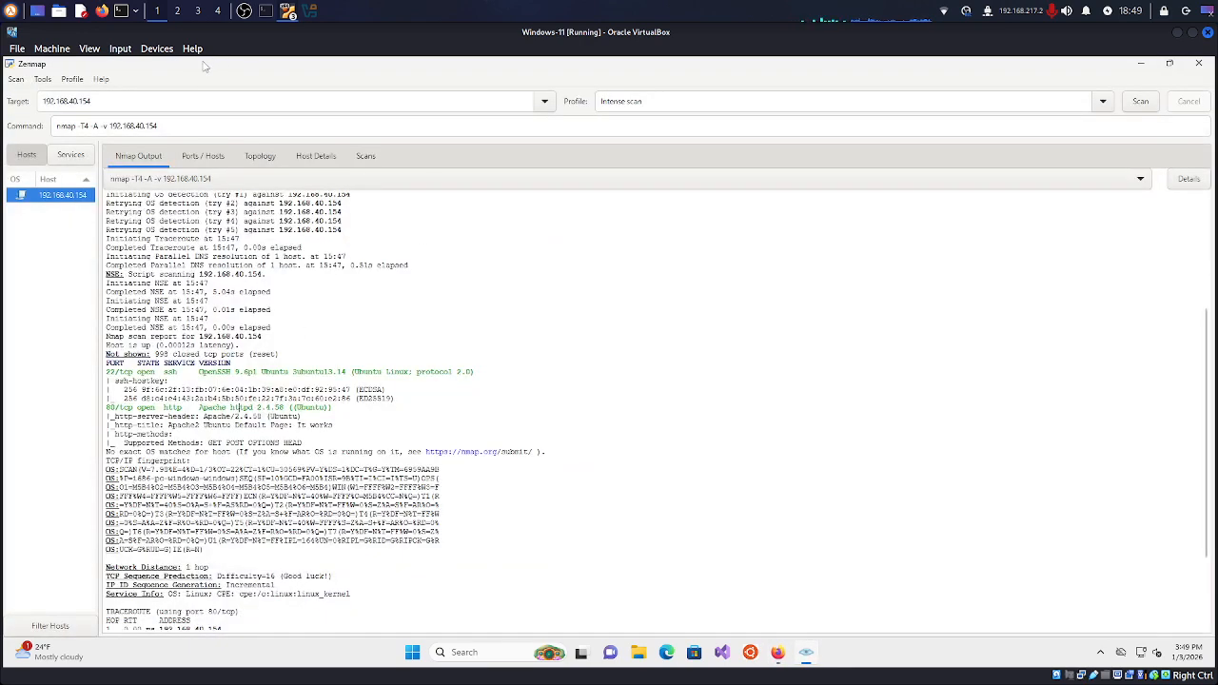
# - Choose the Ping scan profile and run it against 192.168.40.154
pyautogui.click(1104, 103)
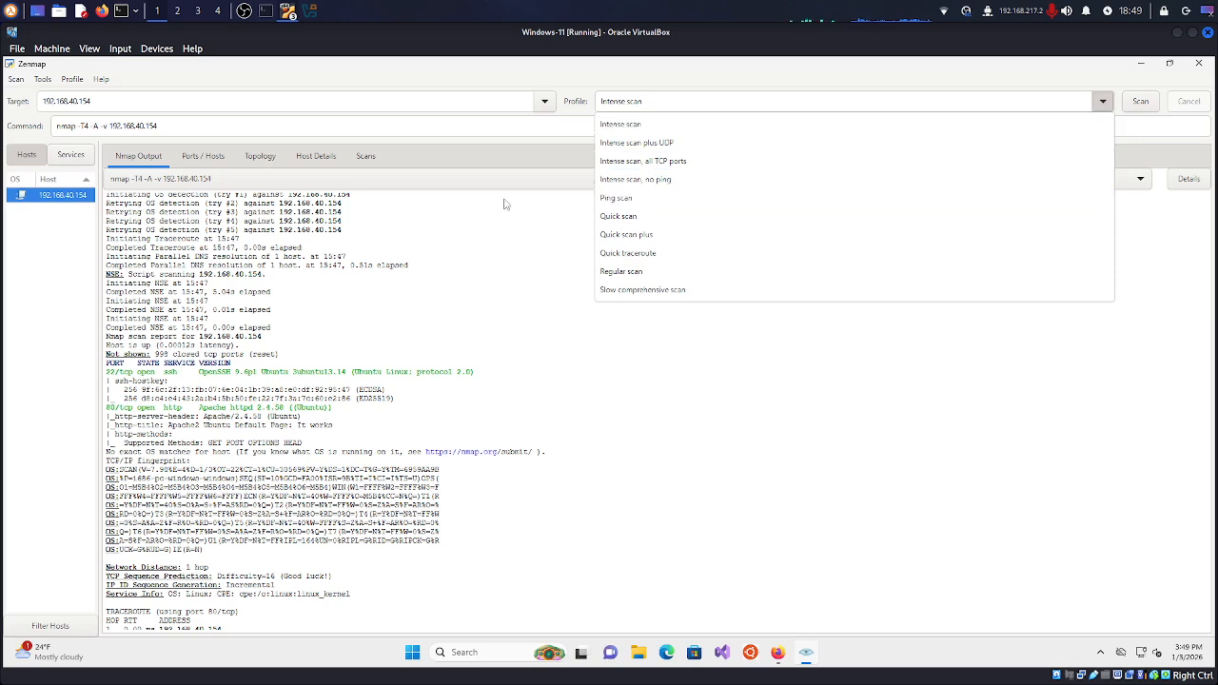
pyautogui.click(442, 238)
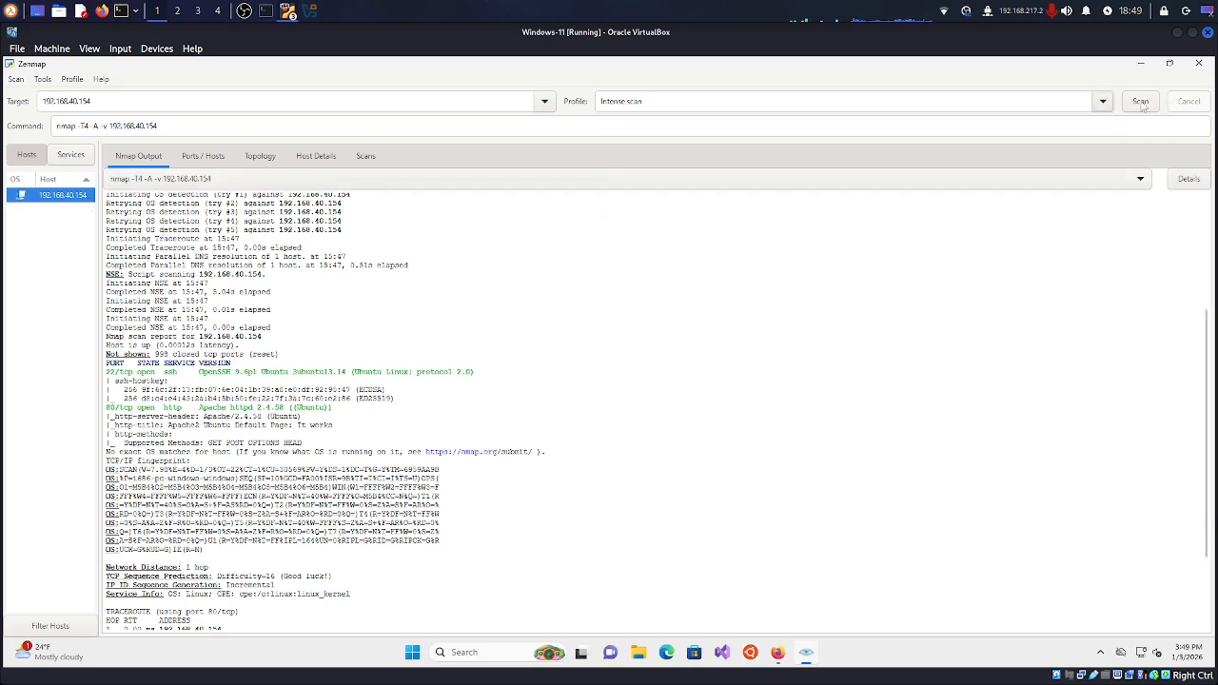
pyautogui.click(1103, 101)
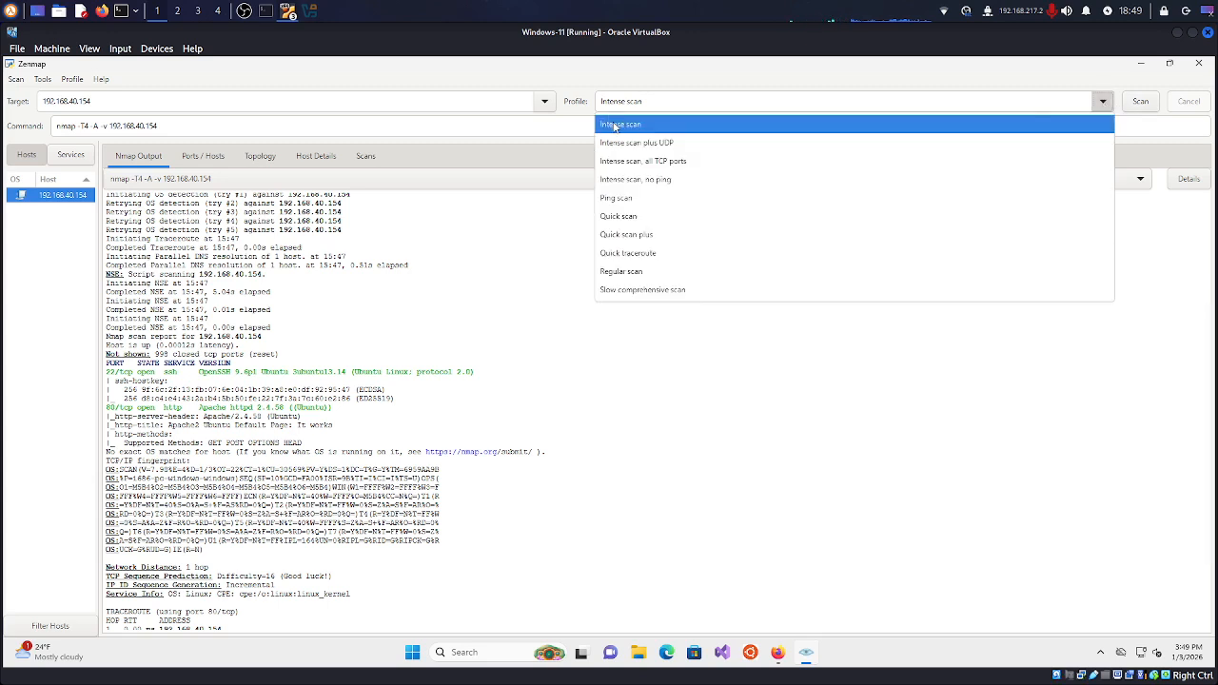
pyautogui.click(635, 200)
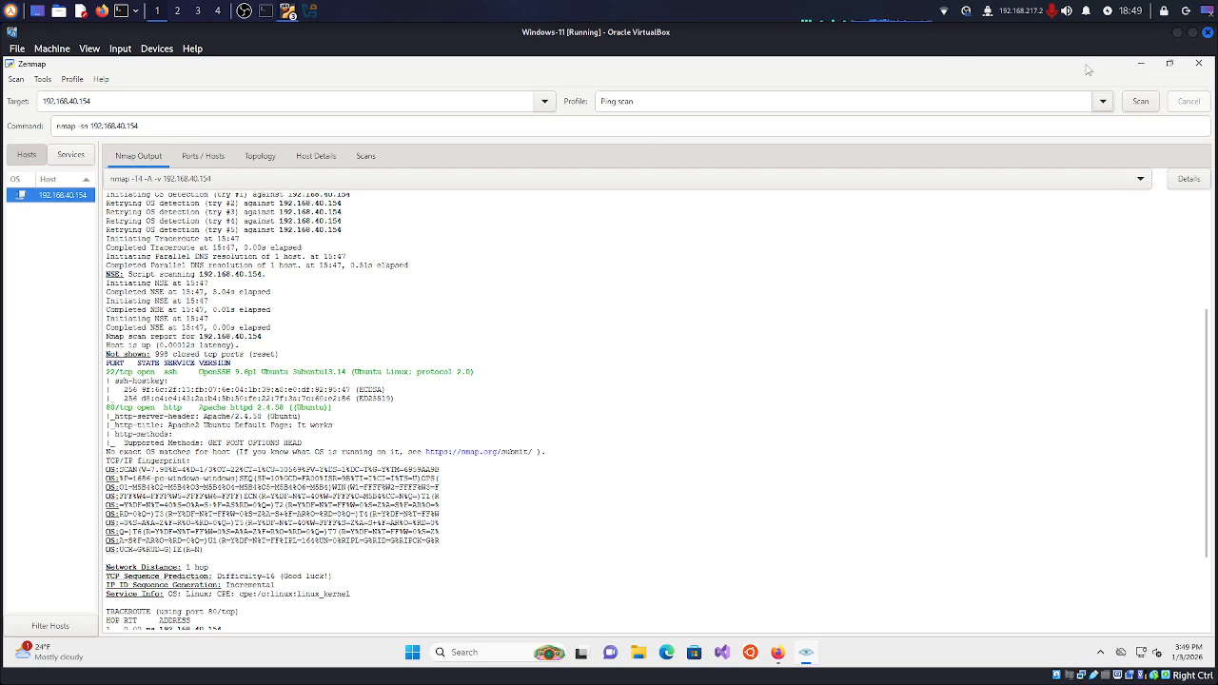
pyautogui.click(1140, 102)
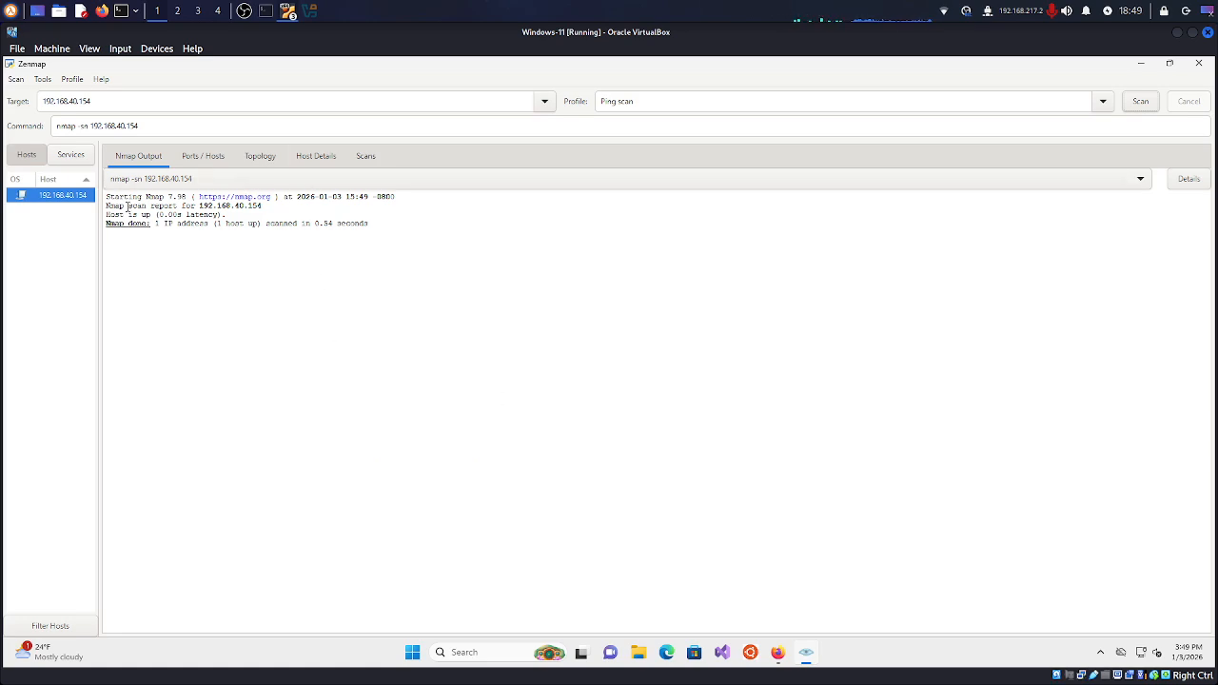
# - Examine the ping scan report and compare it with the list of ports and services for 192.168.40.154
pyautogui.moveTo(195, 206); pyautogui.dragTo(213, 205)
pyautogui.click(213, 206)
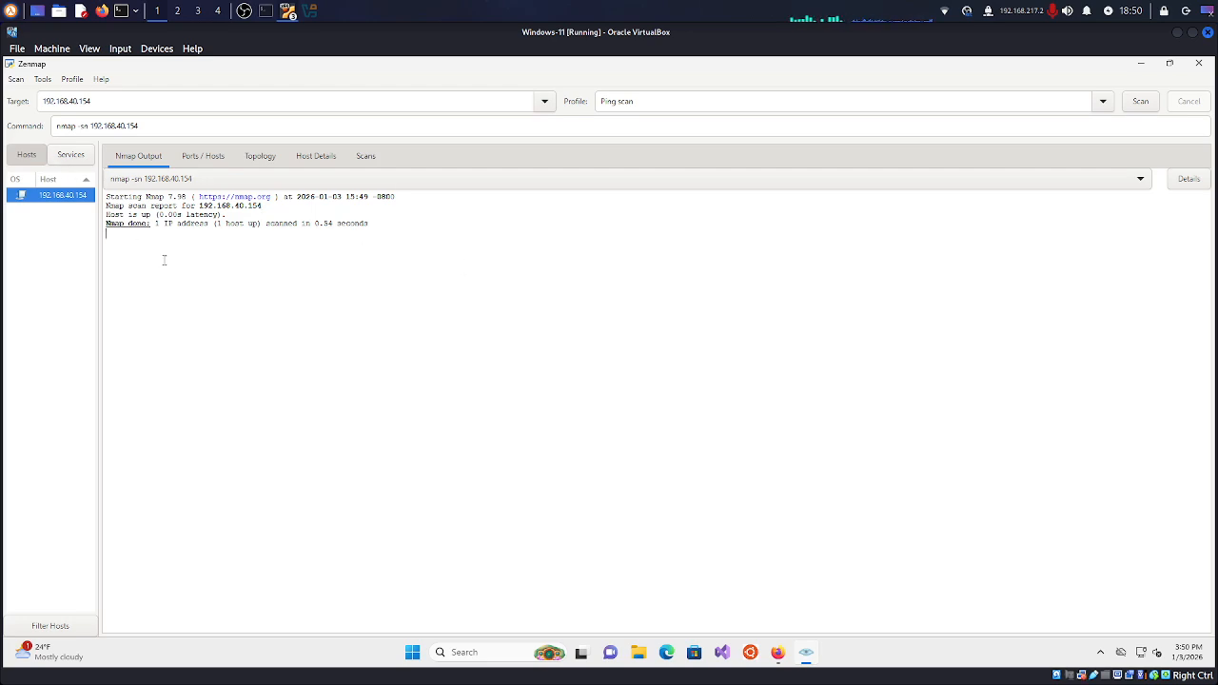
pyautogui.click(200, 158)
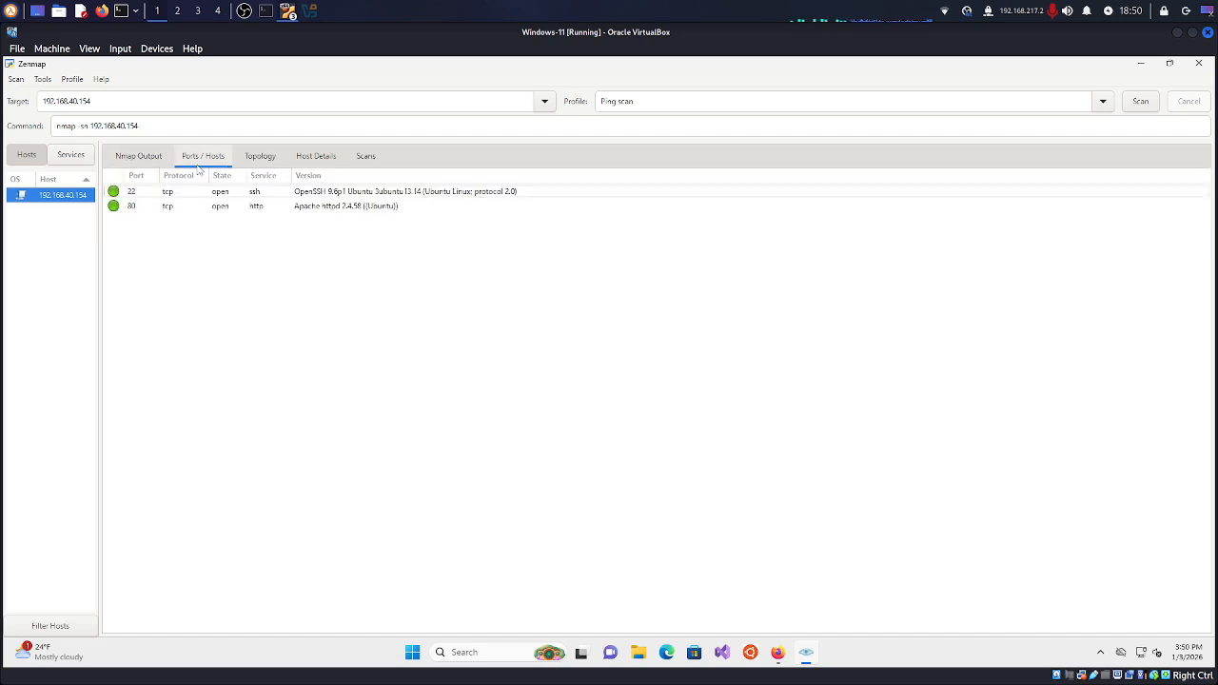
pyautogui.click(126, 158)
pyautogui.click(183, 156)
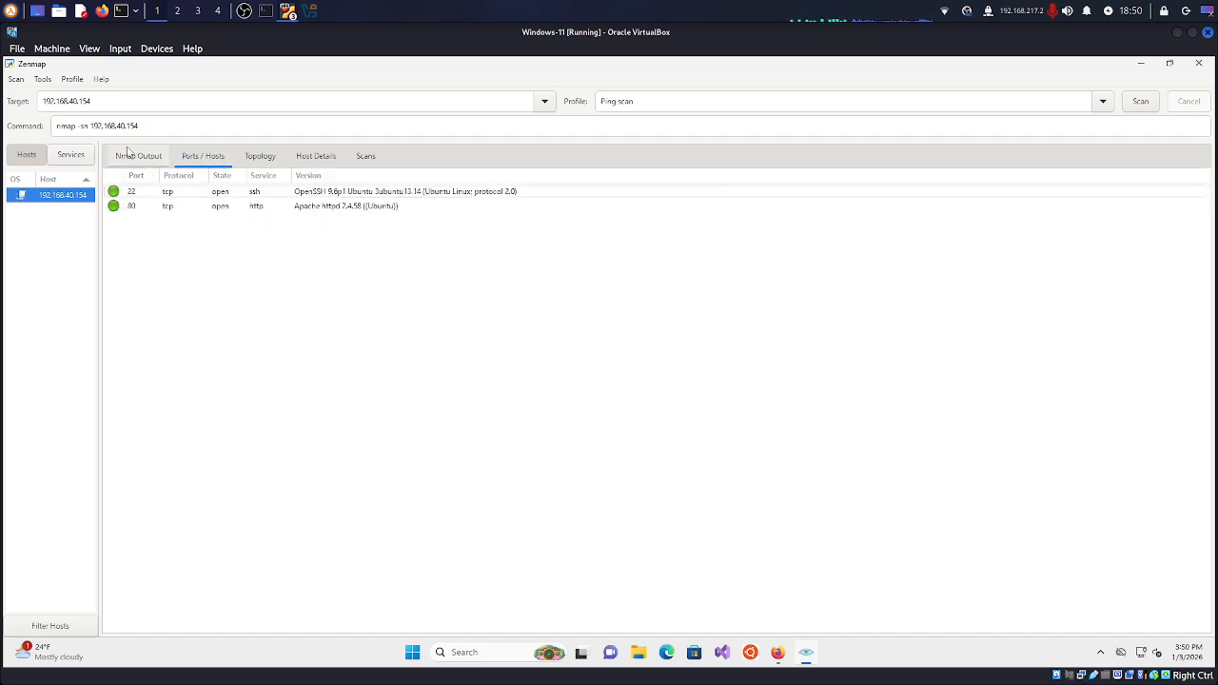
pyautogui.click(148, 158)
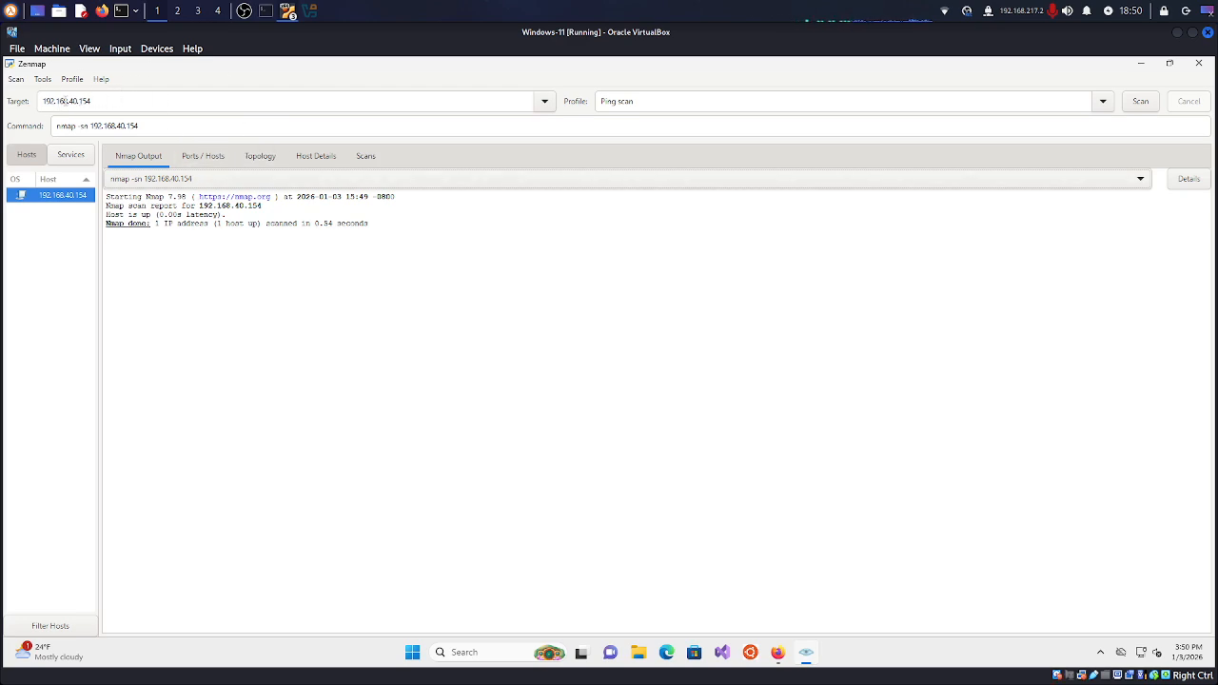
pyautogui.click(183, 156)
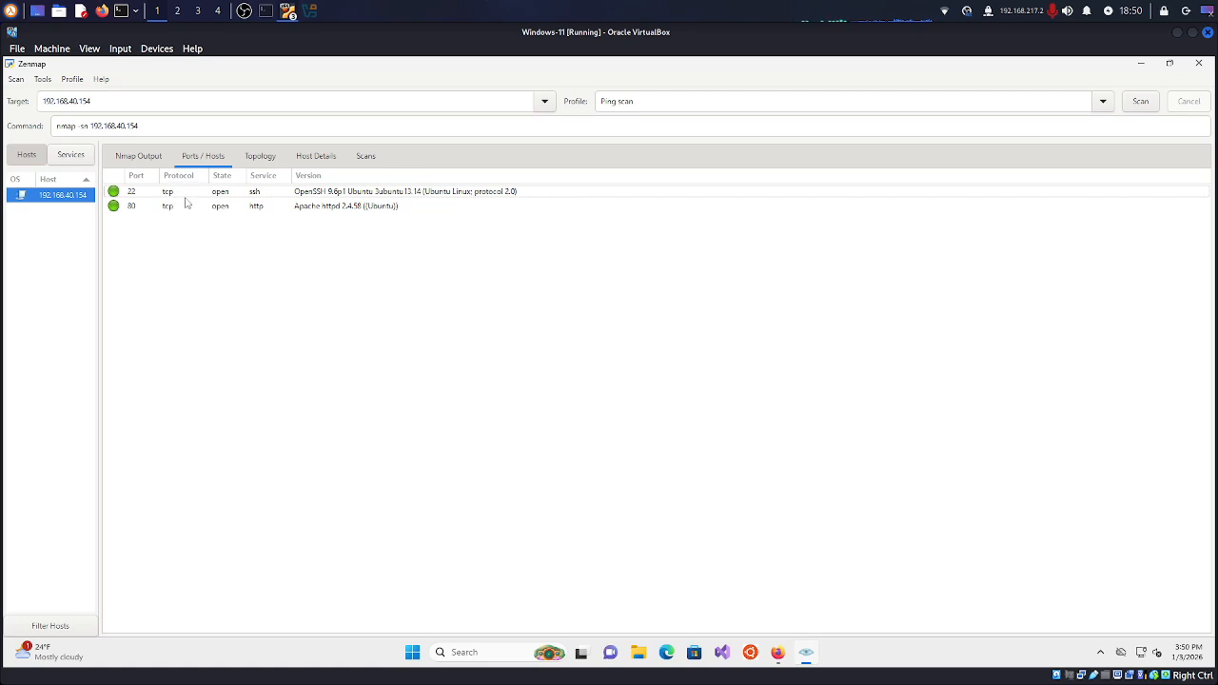
# - Look through the network topology, host details and scan list for 192.168.40.154
pyautogui.click(265, 158)
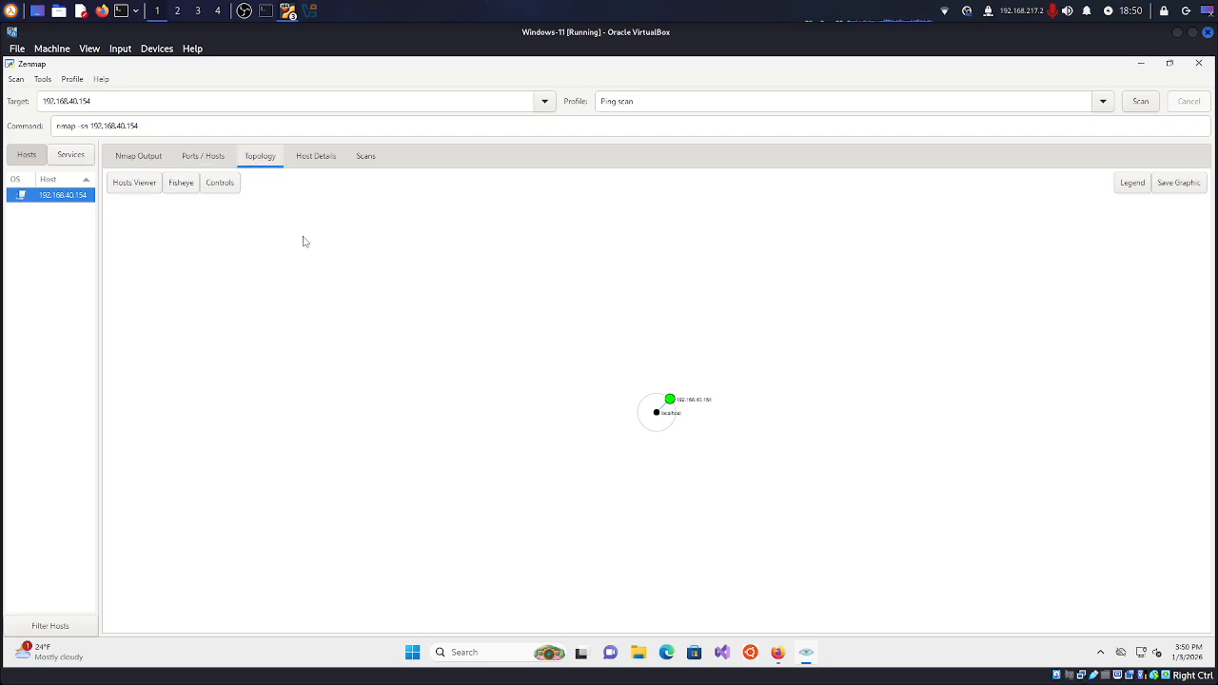
pyautogui.scroll(10, 684, 387)
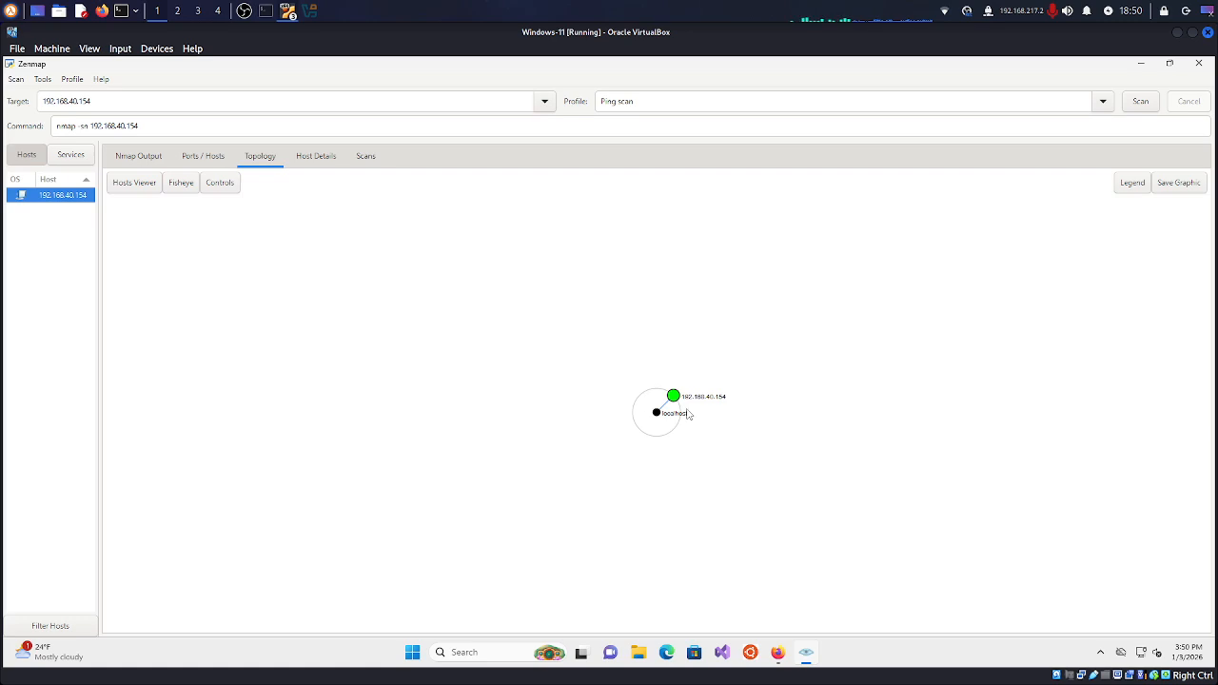
pyautogui.click(324, 157)
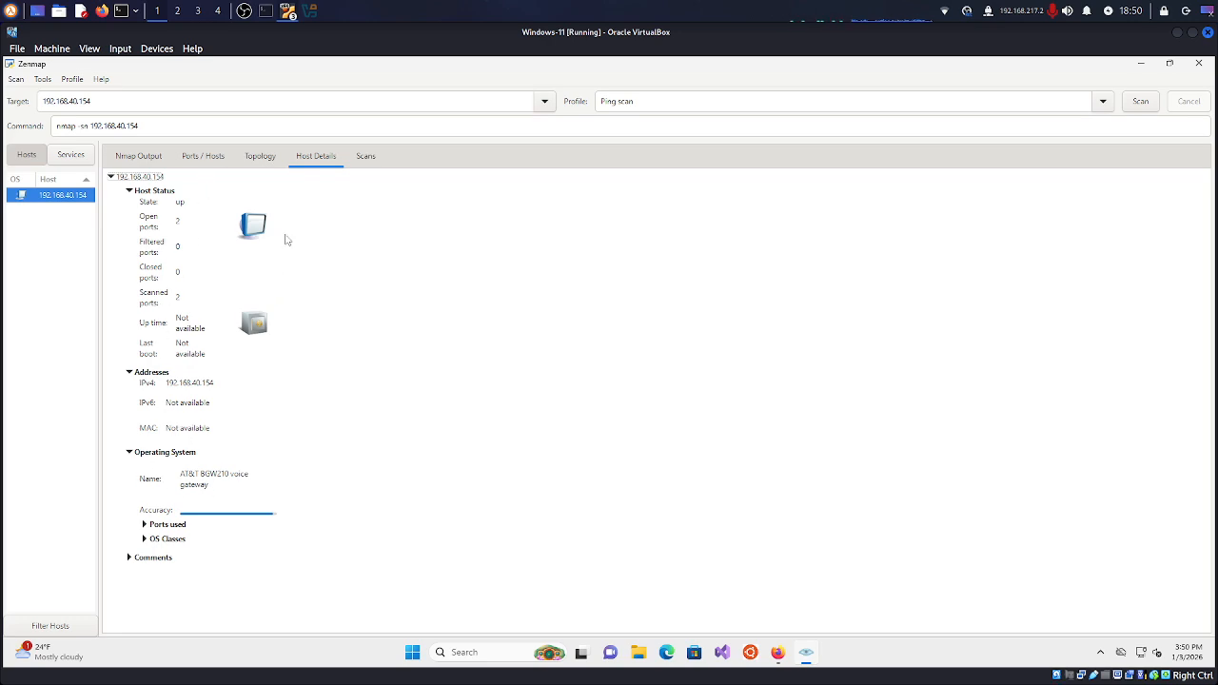
pyautogui.click(366, 156)
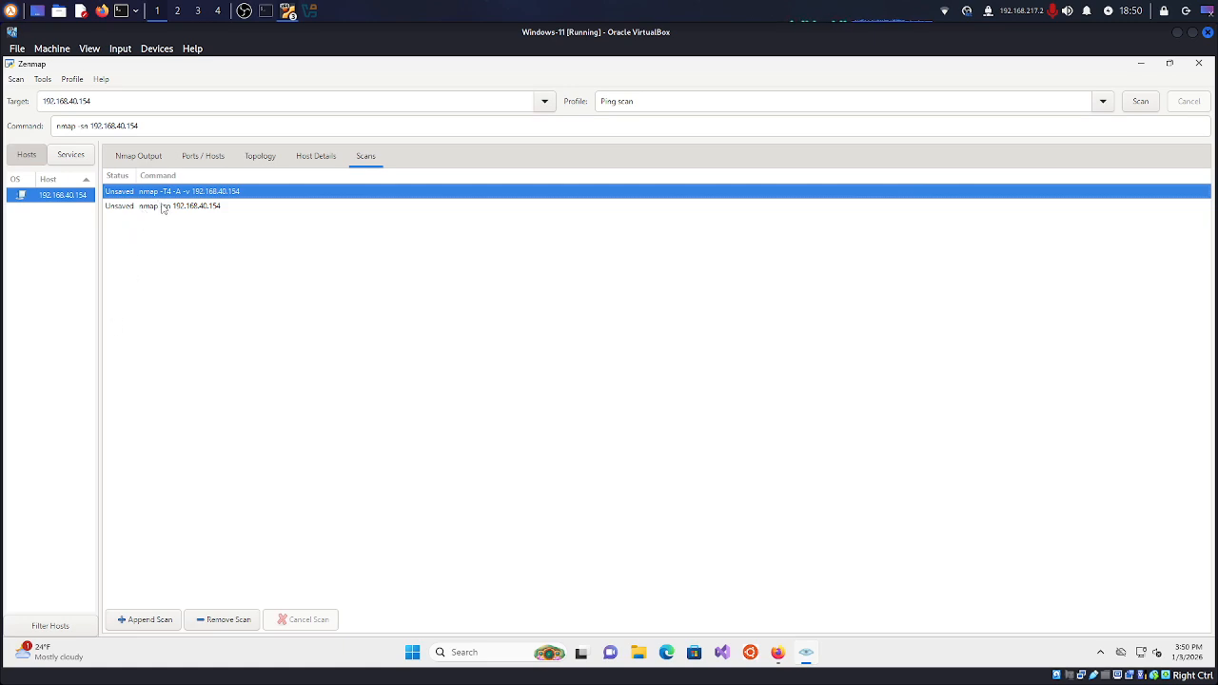
# - Examine the host entries grouped under the http and ssh services and return to the Nmap output
pyautogui.click(70, 154)
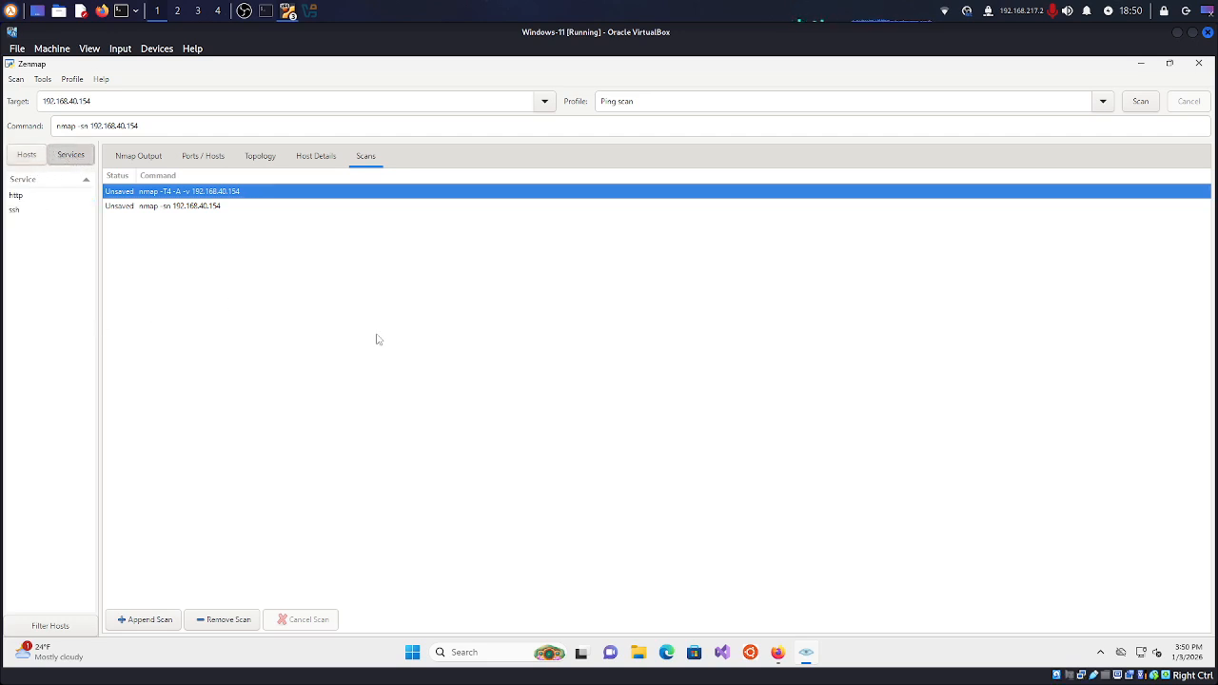
pyautogui.click(25, 198)
pyautogui.click(28, 209)
pyautogui.click(33, 197)
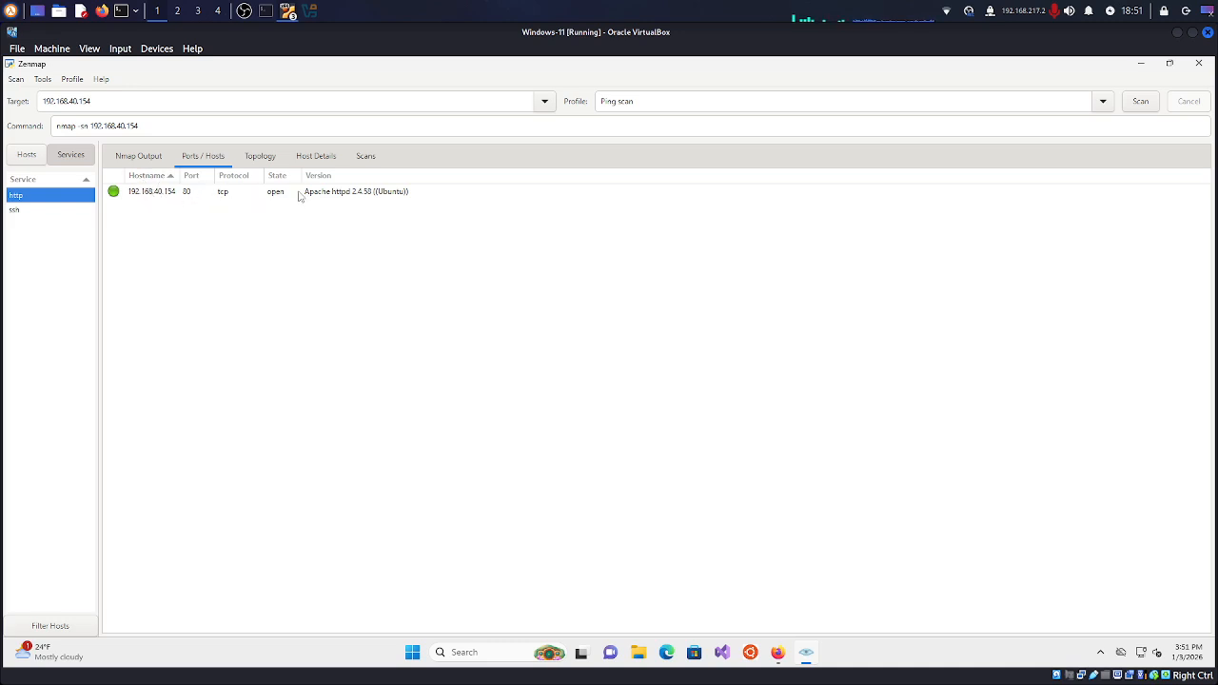
pyautogui.click(27, 210)
pyautogui.click(34, 198)
pyautogui.click(164, 154)
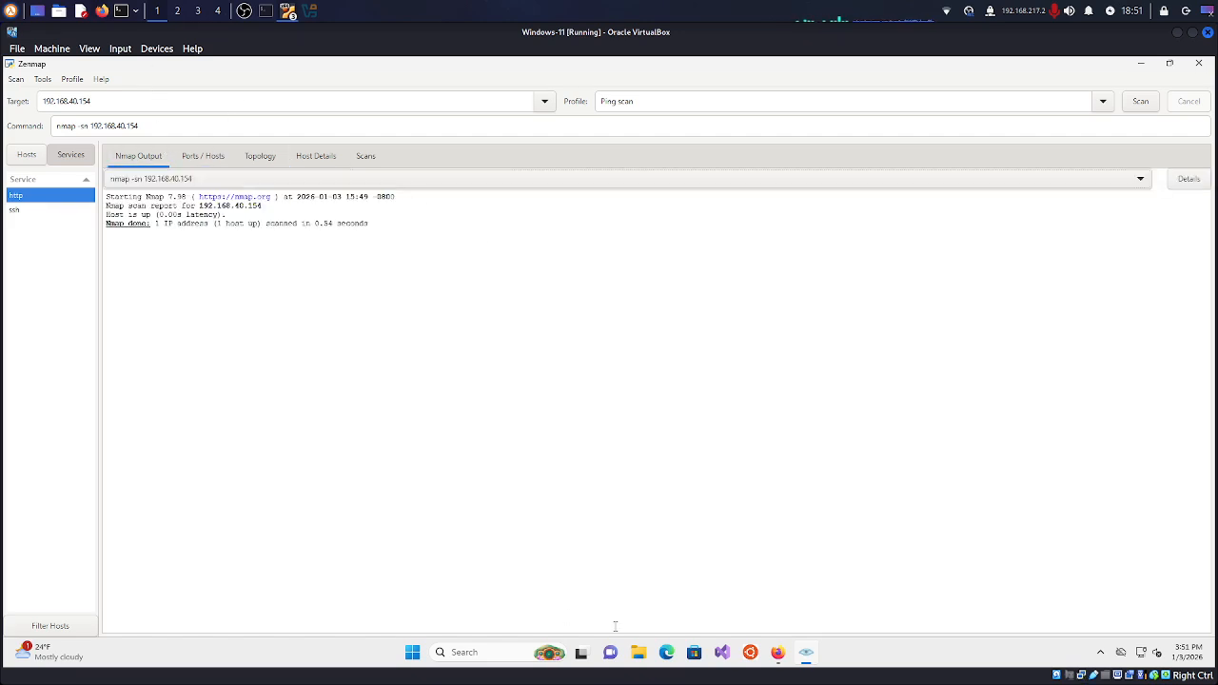
# - Open Command Prompt and run nmap without arguments to print its help summary
pyautogui.click(413, 652)
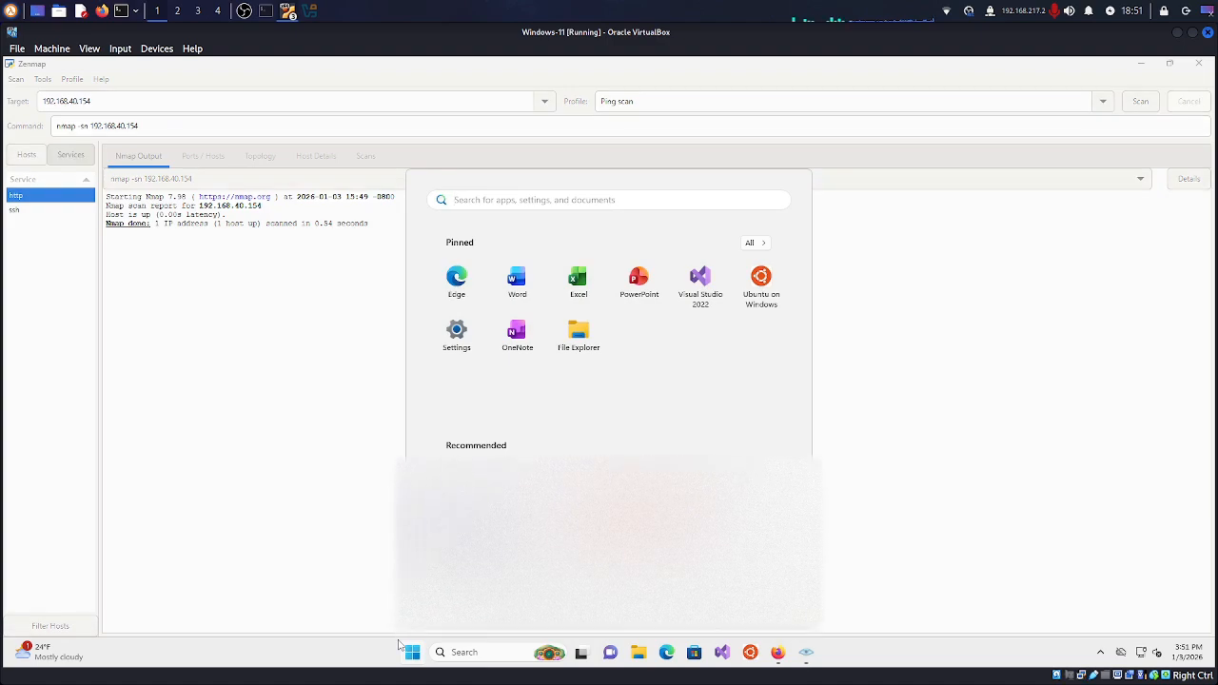
pyautogui.write('cmd')
pyautogui.press('Return')
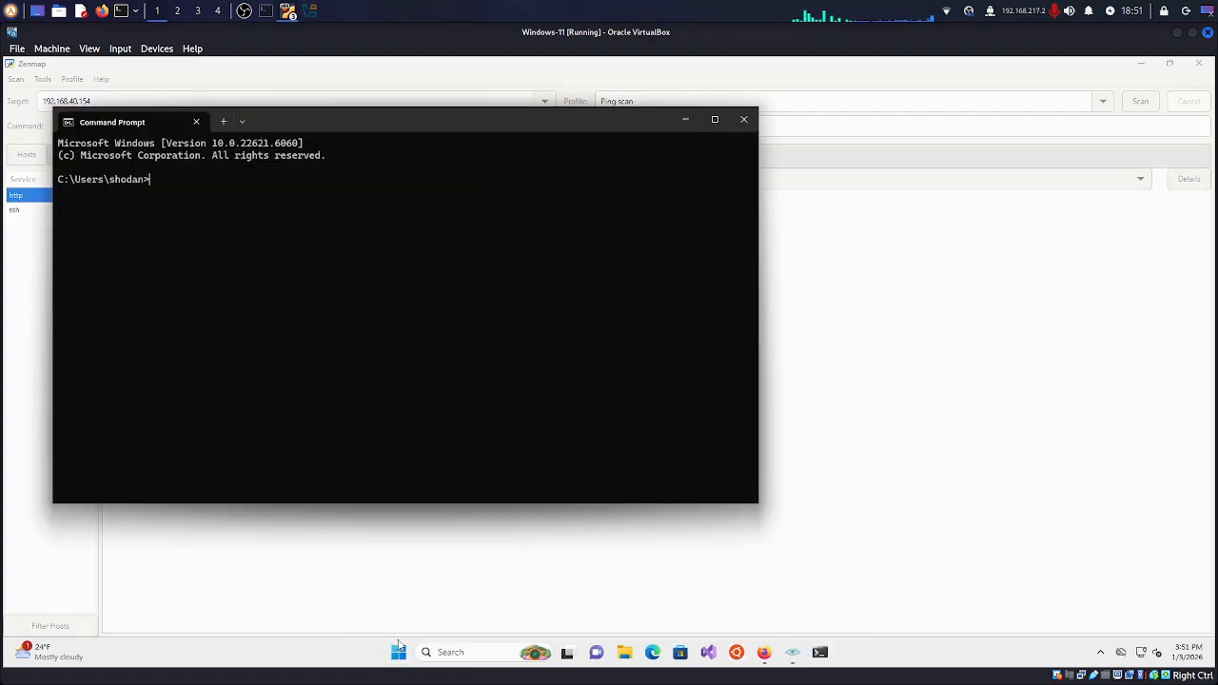
pyautogui.write('nmap')
pyautogui.press('Return')
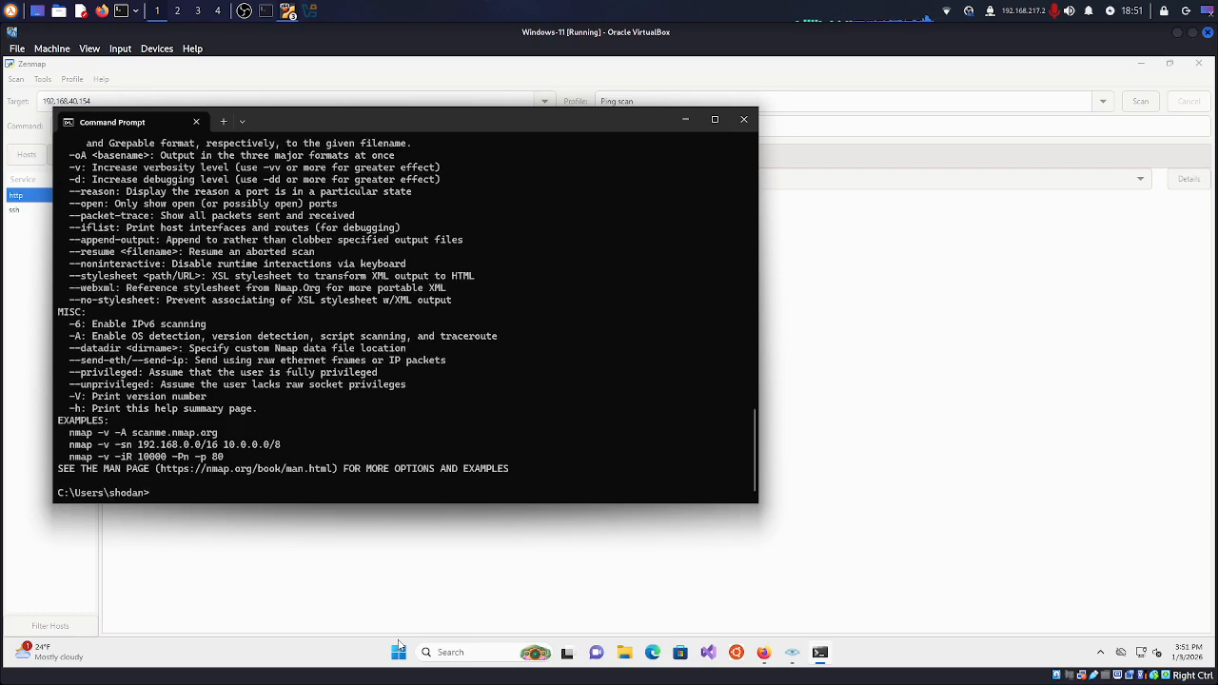
# - Look through the nmap help summary up to its target specification section and minimize Command Prompt
pyautogui.scroll(20, 200, 409)
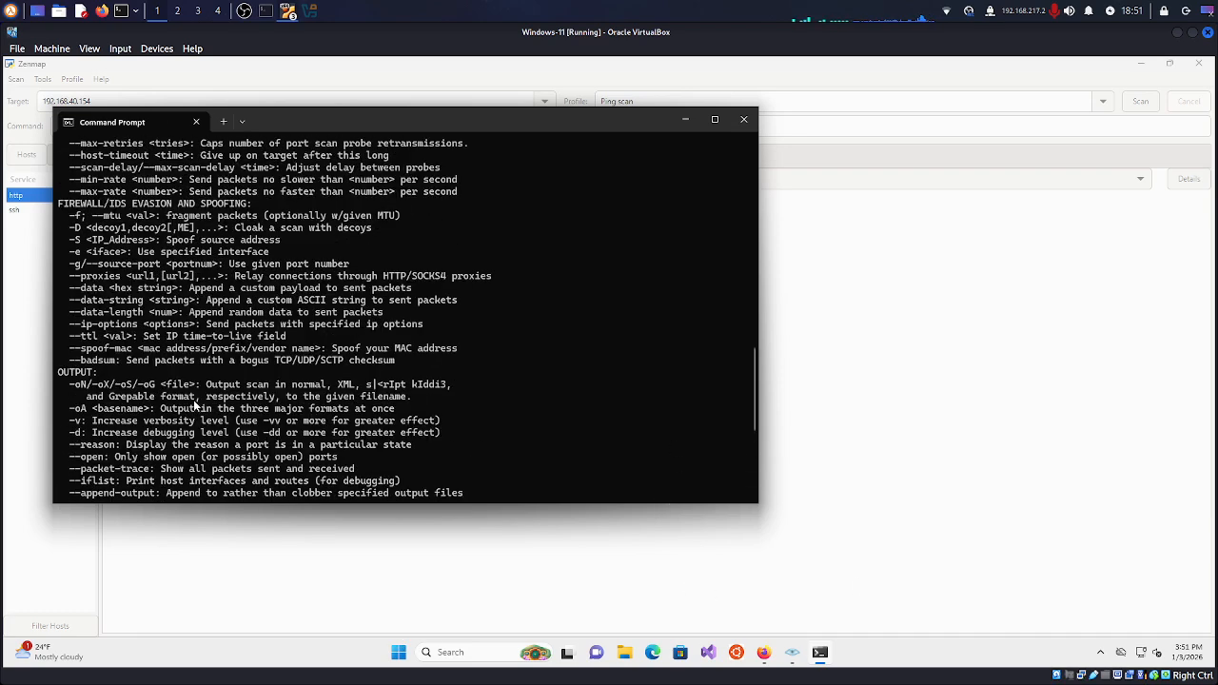
pyautogui.scroll(4, 143, 289)
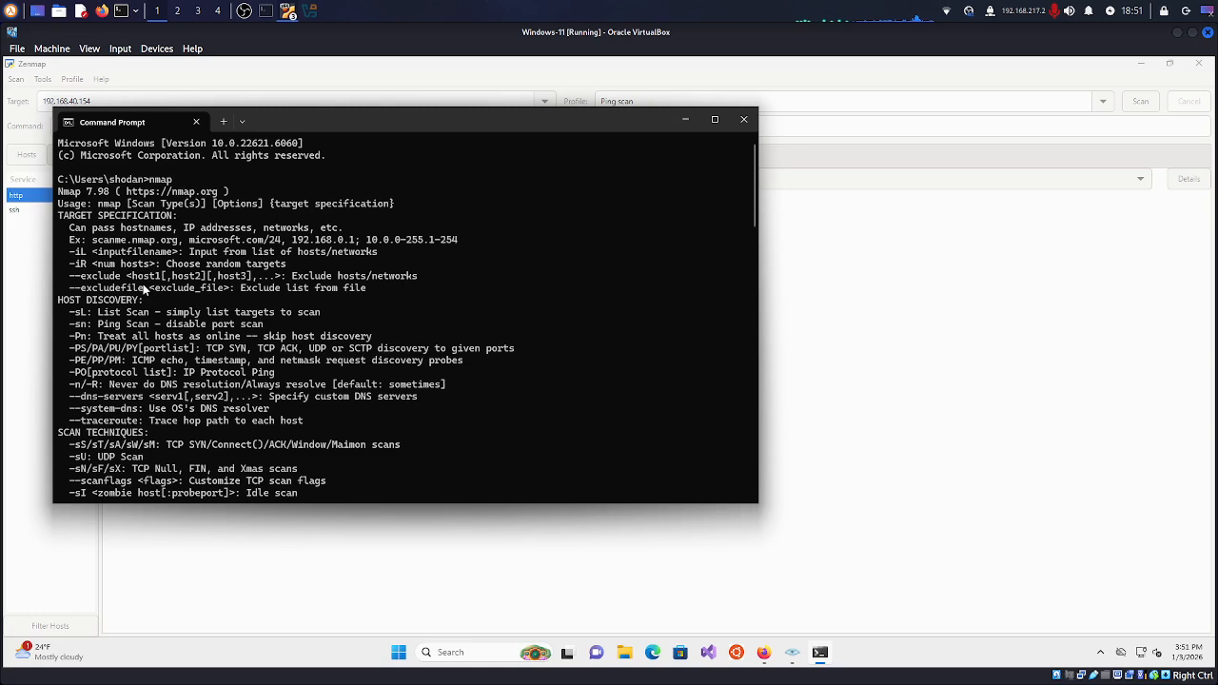
pyautogui.click(683, 121)
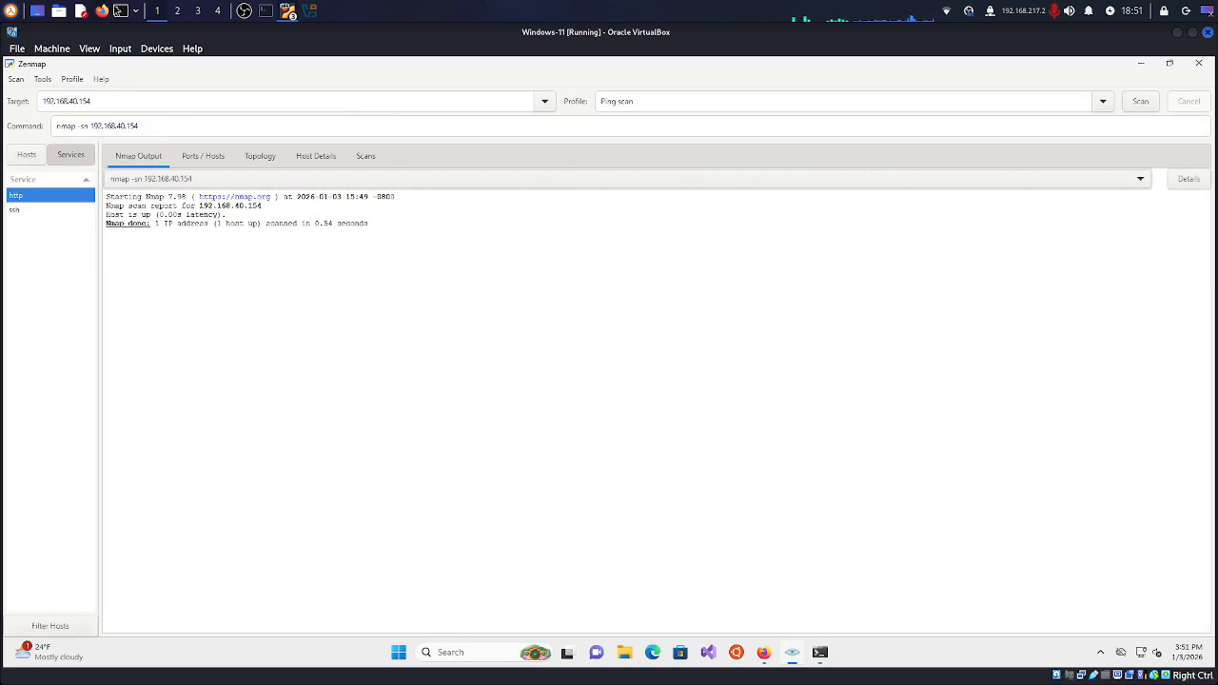
# - Switch to the Ubuntu Foresnics virtual machine and log in by entering the account password
pyautogui.moveTo(290, 17)
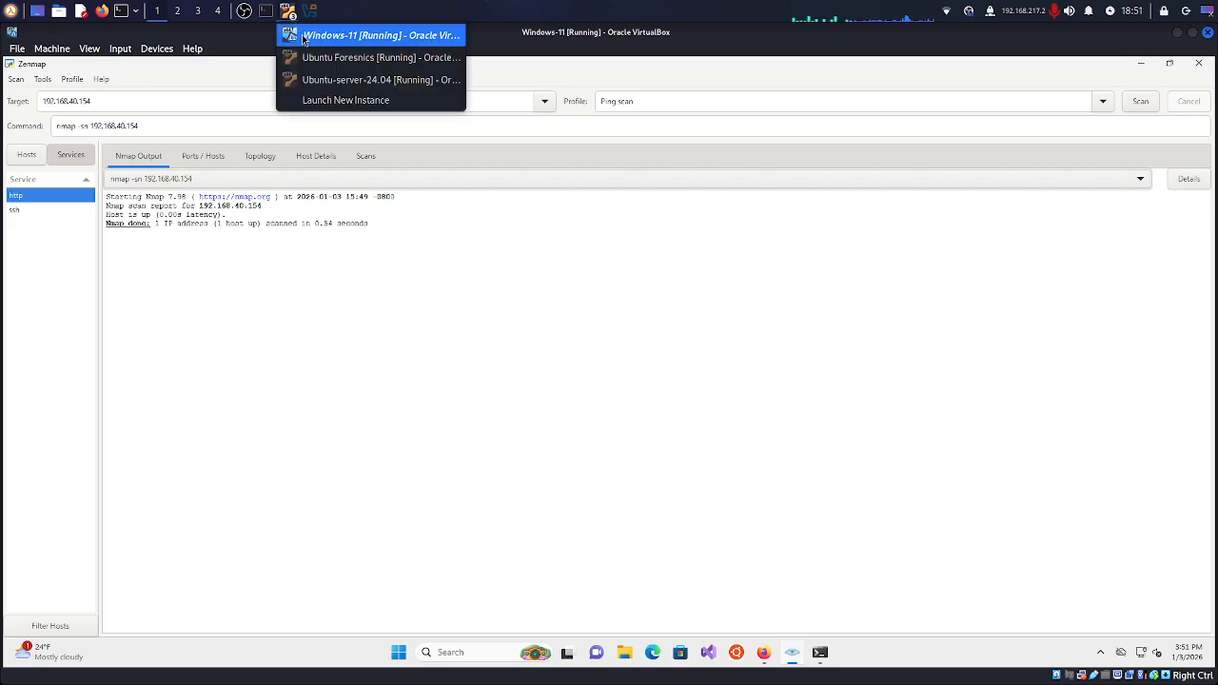
pyautogui.click(331, 81)
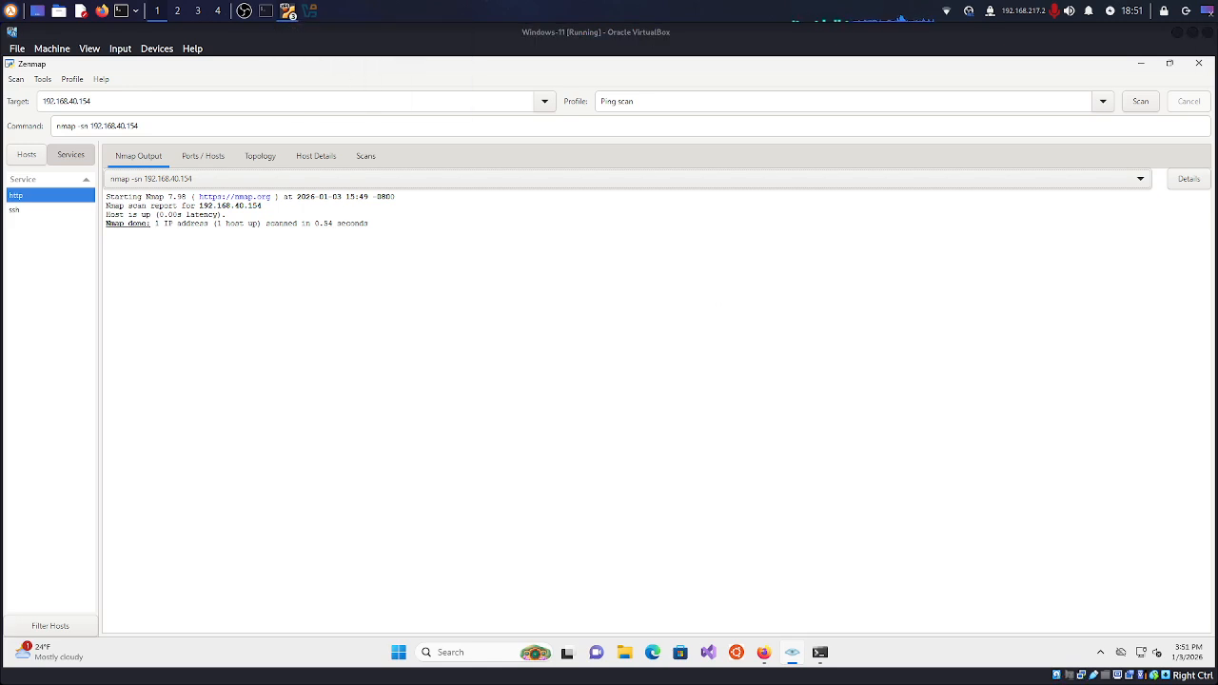
pyautogui.moveTo(800, 193); pyautogui.dragTo(531, 13)
pyautogui.click(551, 271)
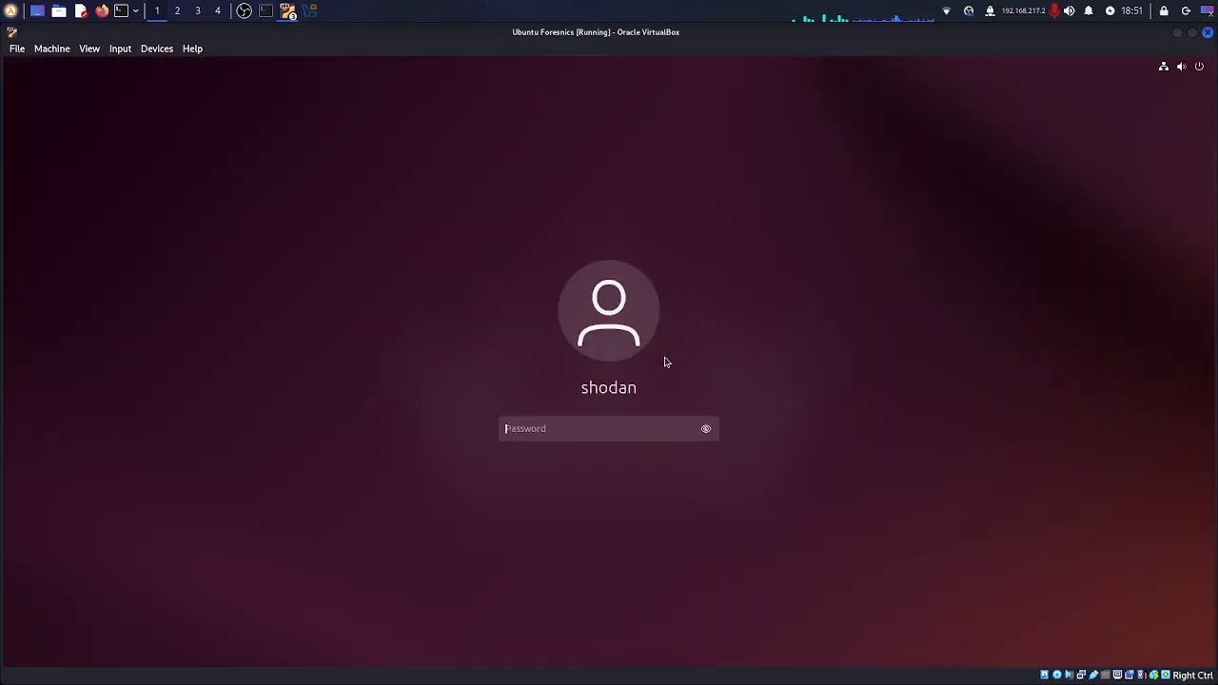
pyautogui.write('********')
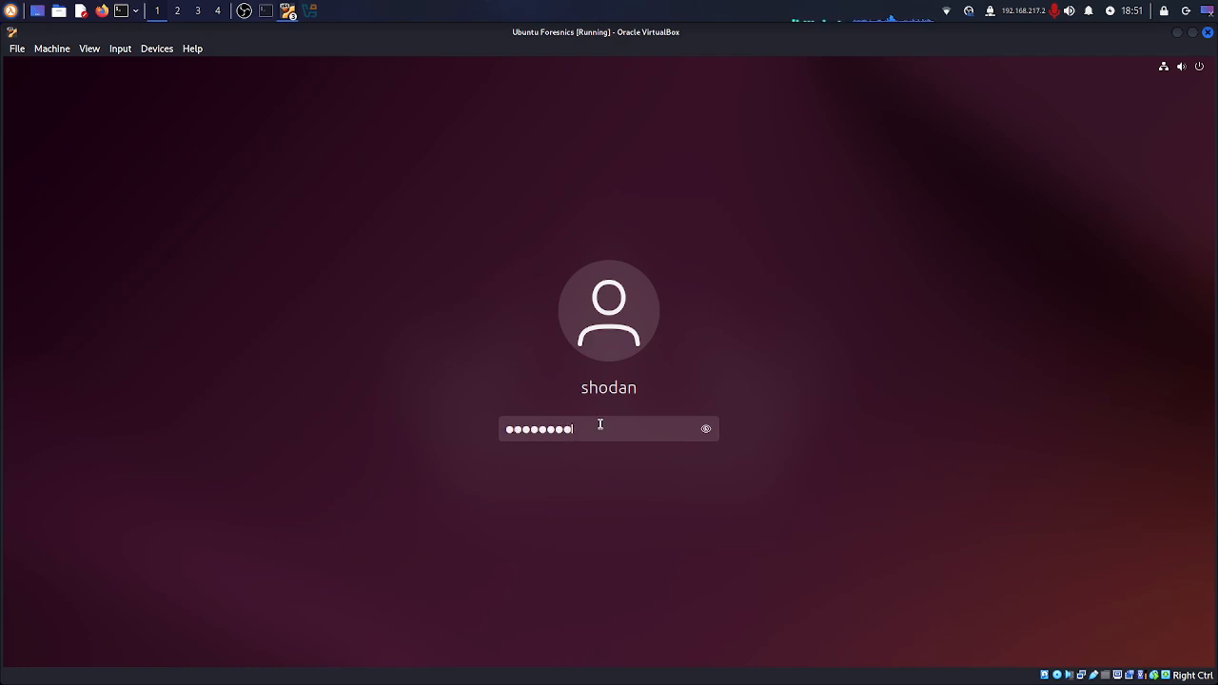
pyautogui.write('*')
pyautogui.press('Return')
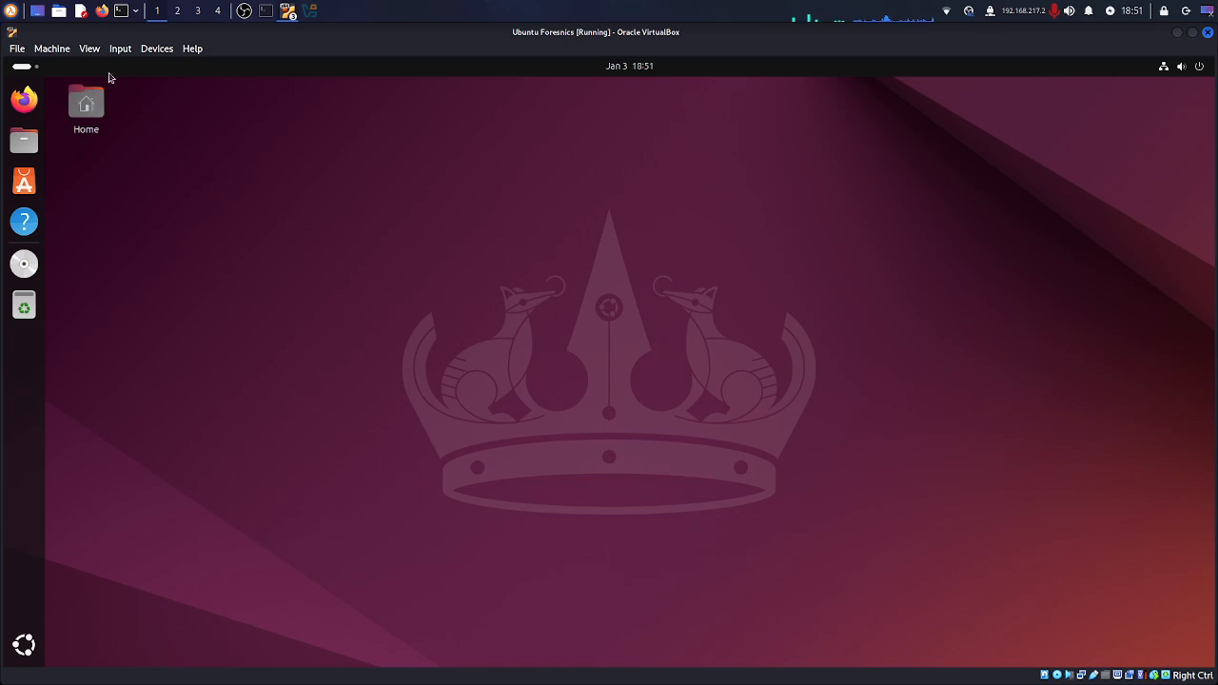
# - Open a terminal on the Ubuntu desktop, clear it and maximize its window
pyautogui.click(35, 68)
pyautogui.write('t')
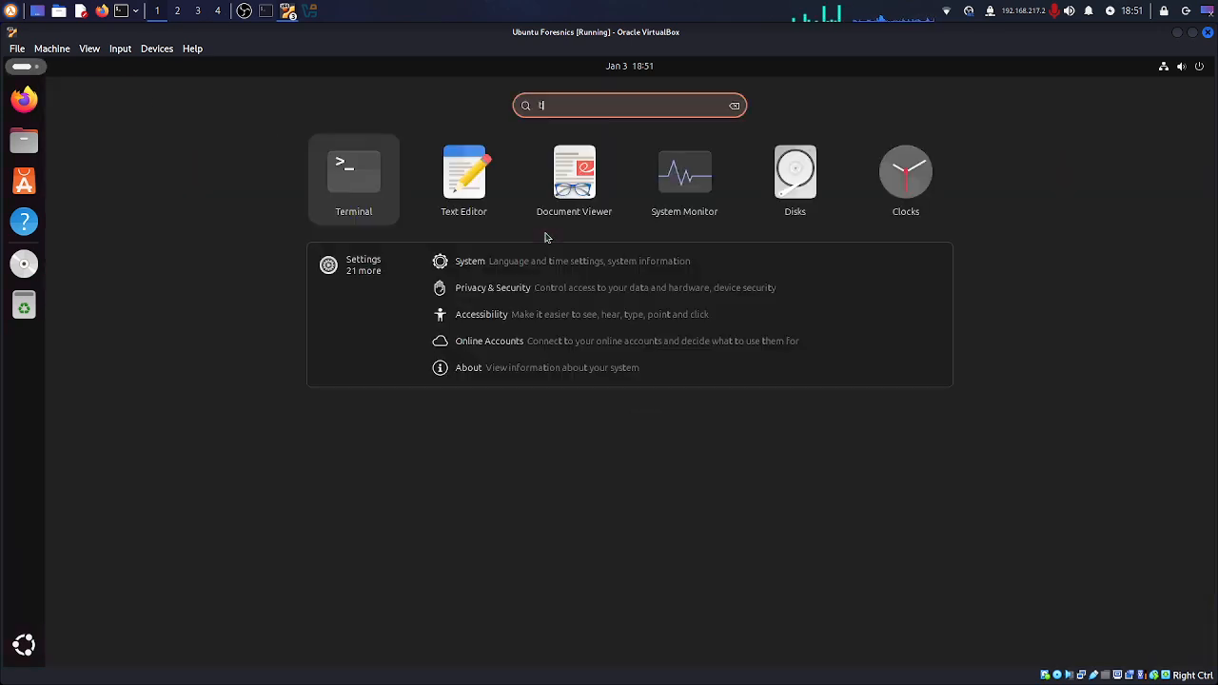
pyautogui.press('Return')
pyautogui.write('clear')
pyautogui.press('Return')
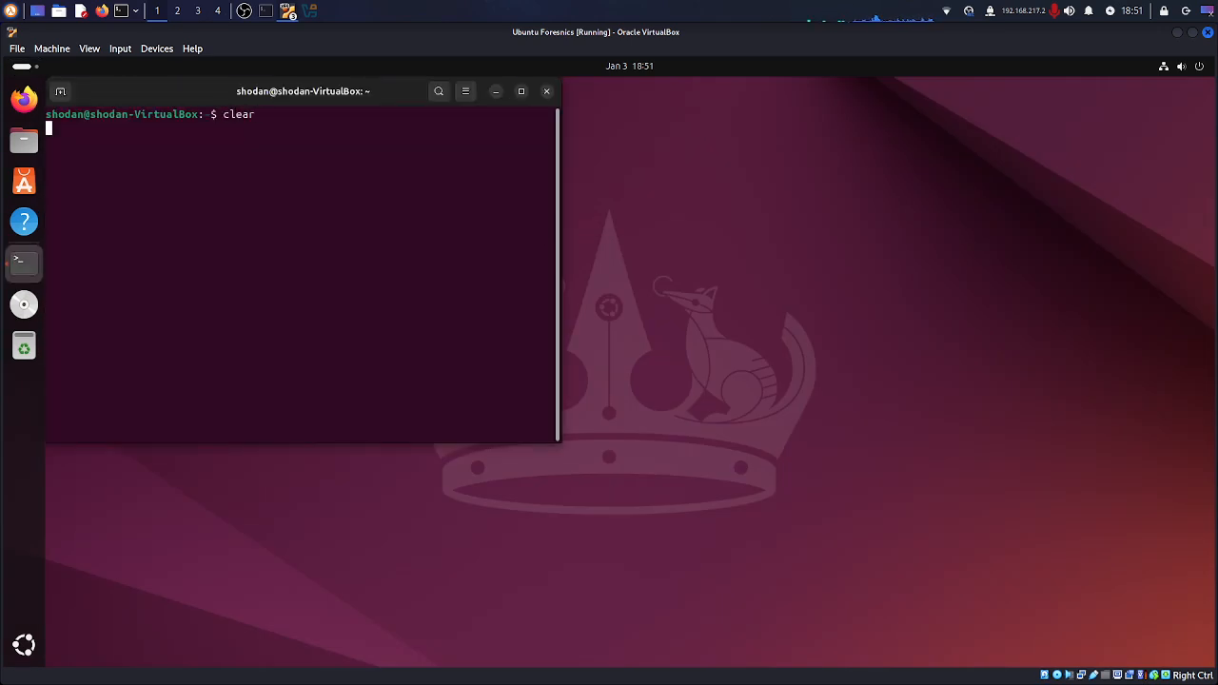
pyautogui.click(522, 91)
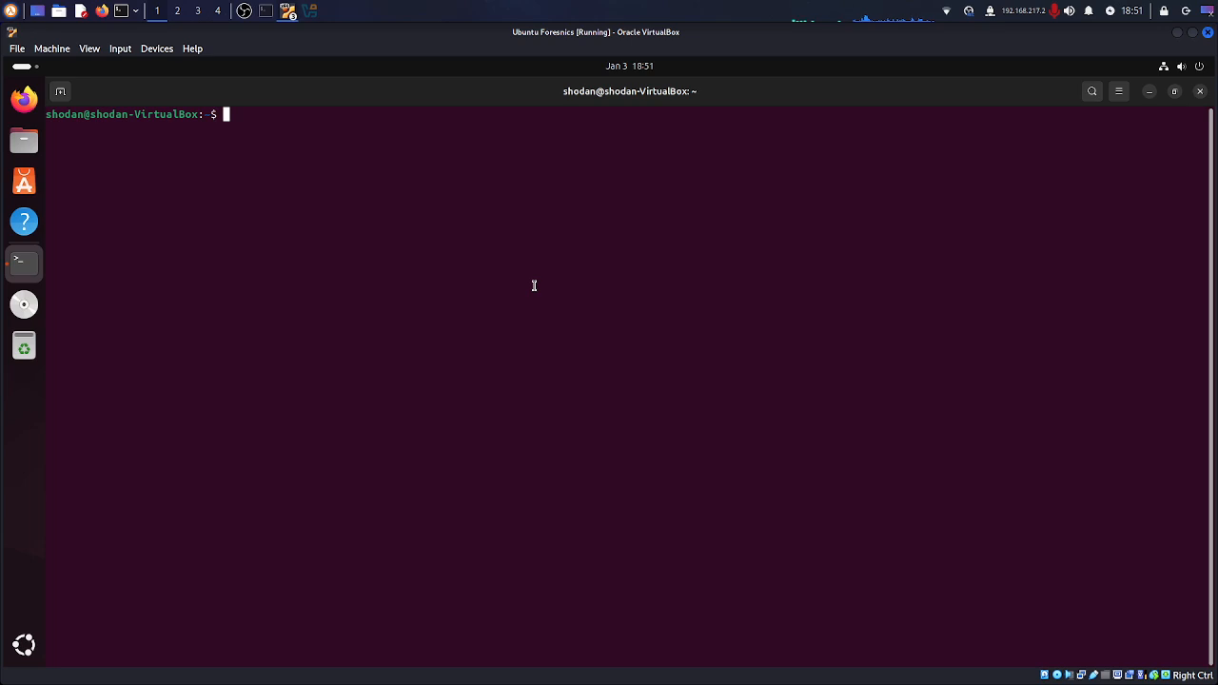
# - Install Nmap with sudo apt install nmap, entering the sudo password and accepting the installation with Y
pyautogui.write('sudo apt ')
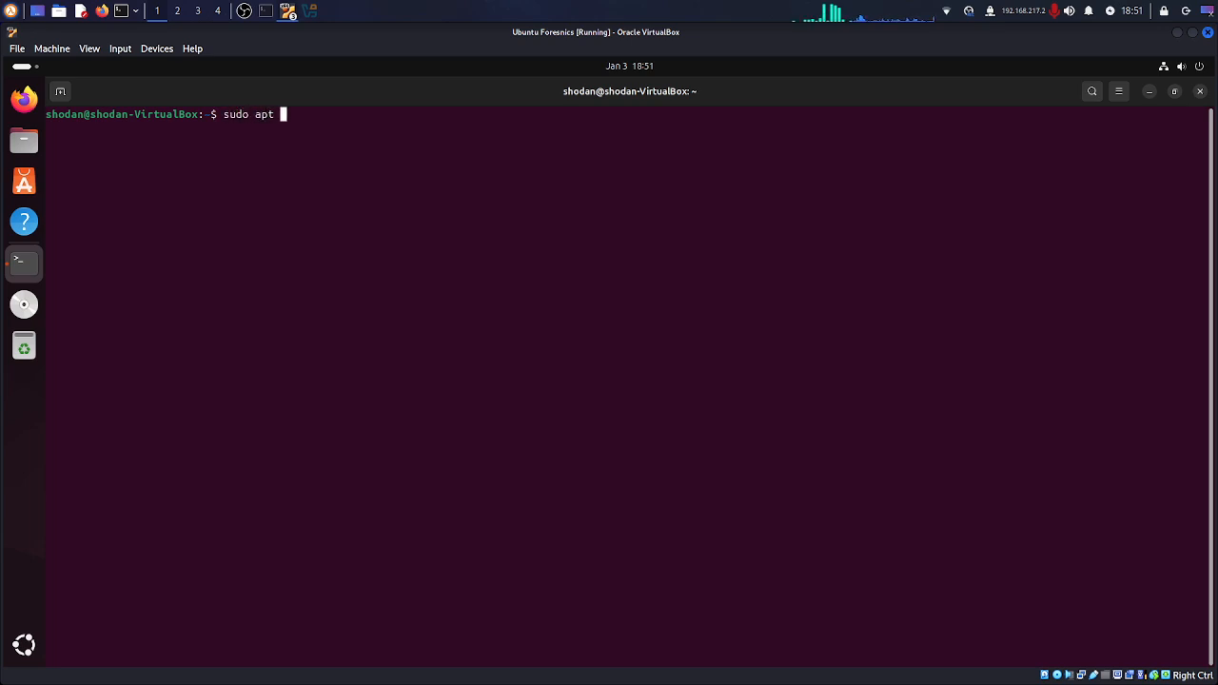
pyautogui.write('install nmap')
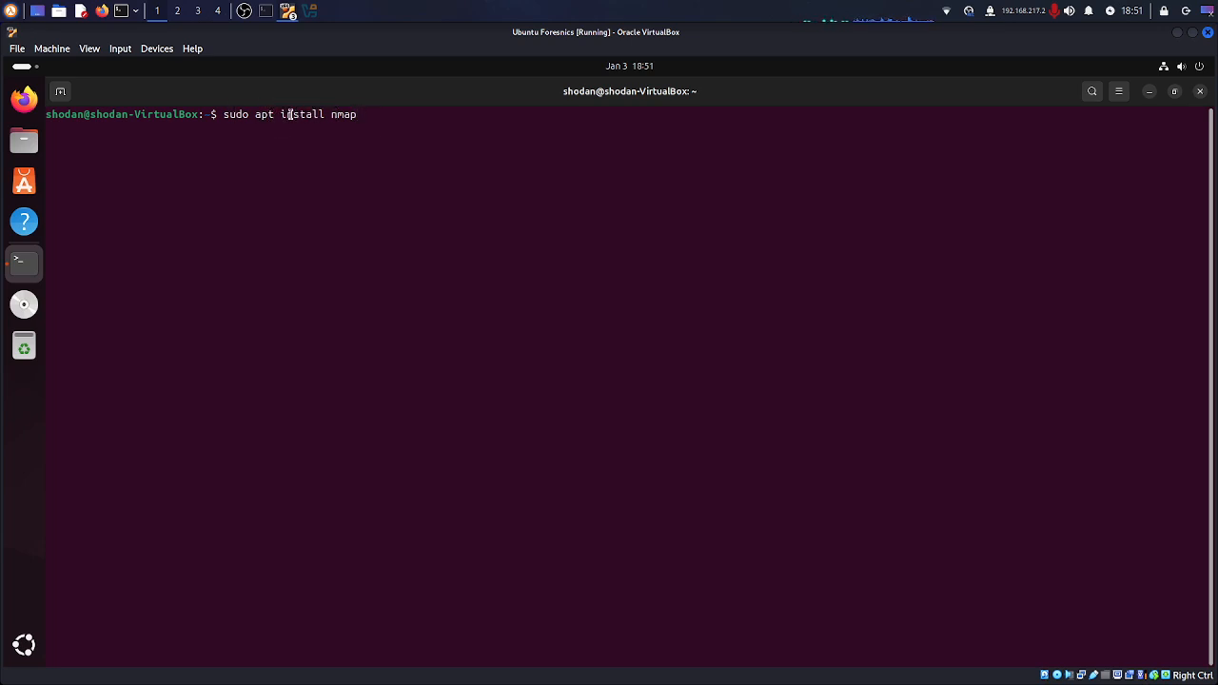
pyautogui.moveTo(283, 114); pyautogui.dragTo(323, 115)
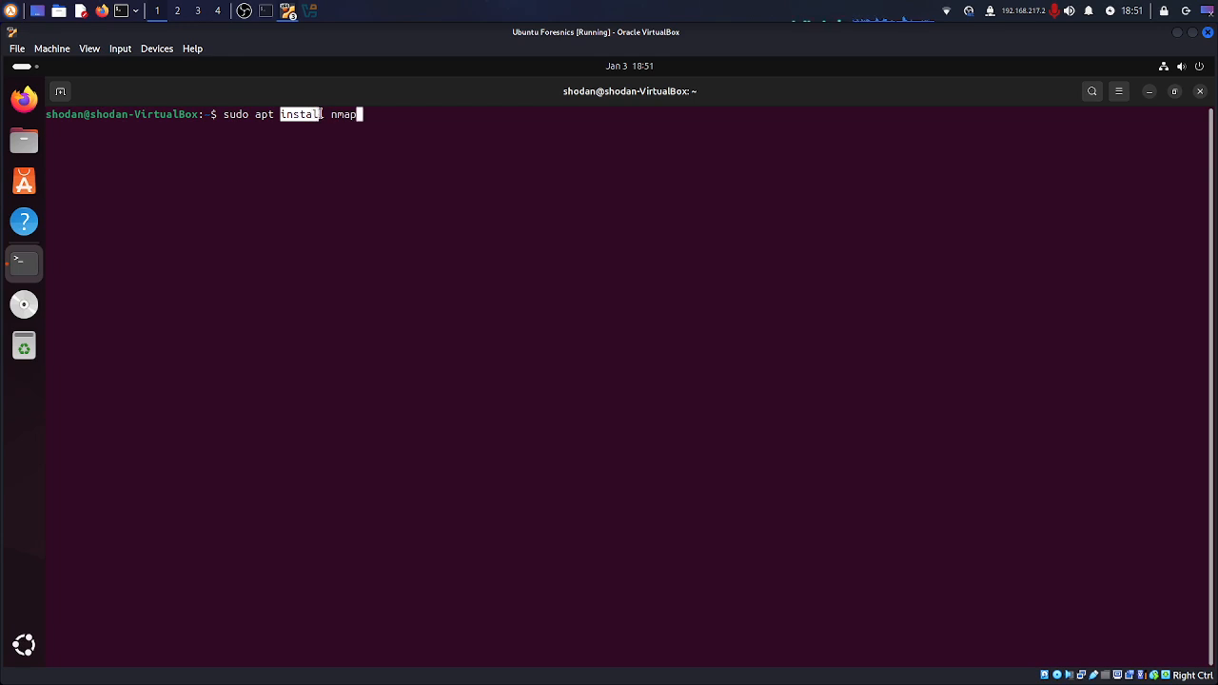
pyautogui.click(335, 114)
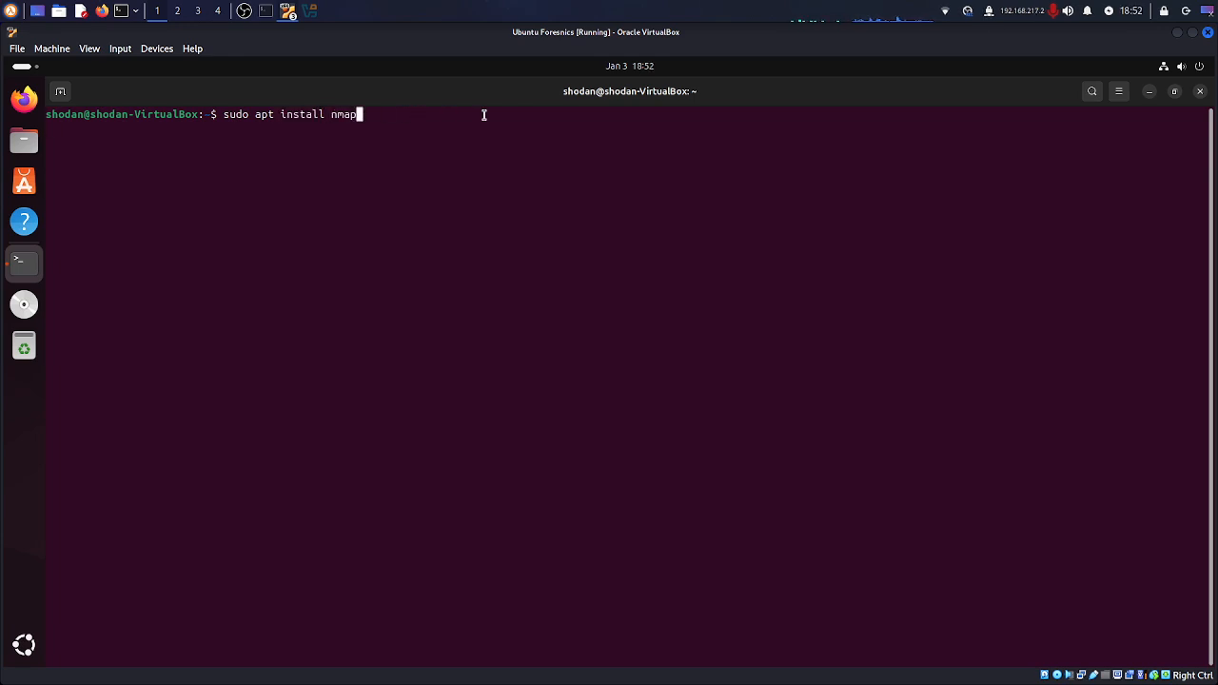
pyautogui.press('Return')
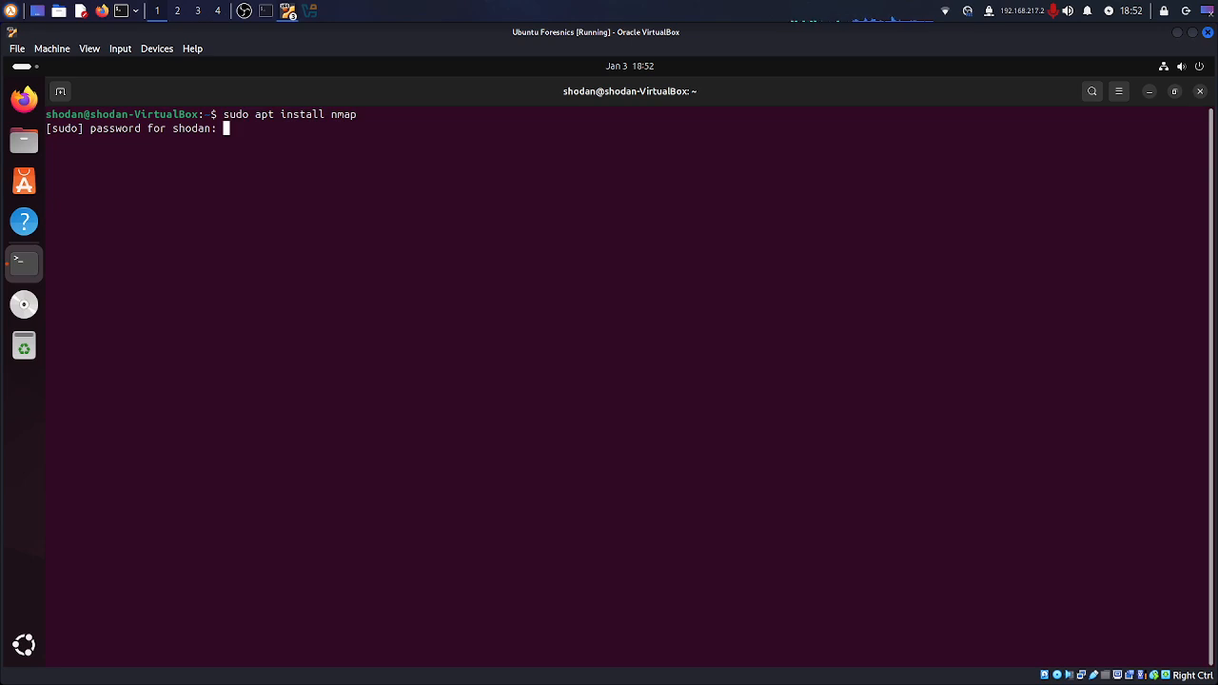
pyautogui.press('Return')
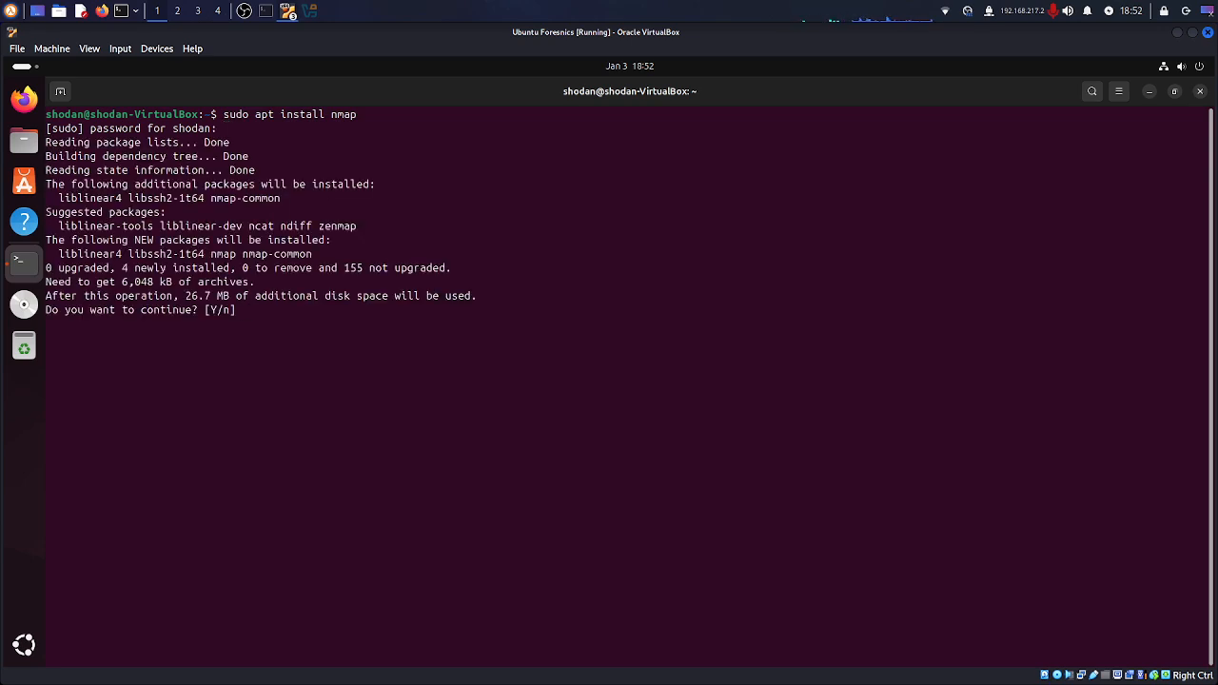
pyautogui.write('Y')
pyautogui.press('Return')
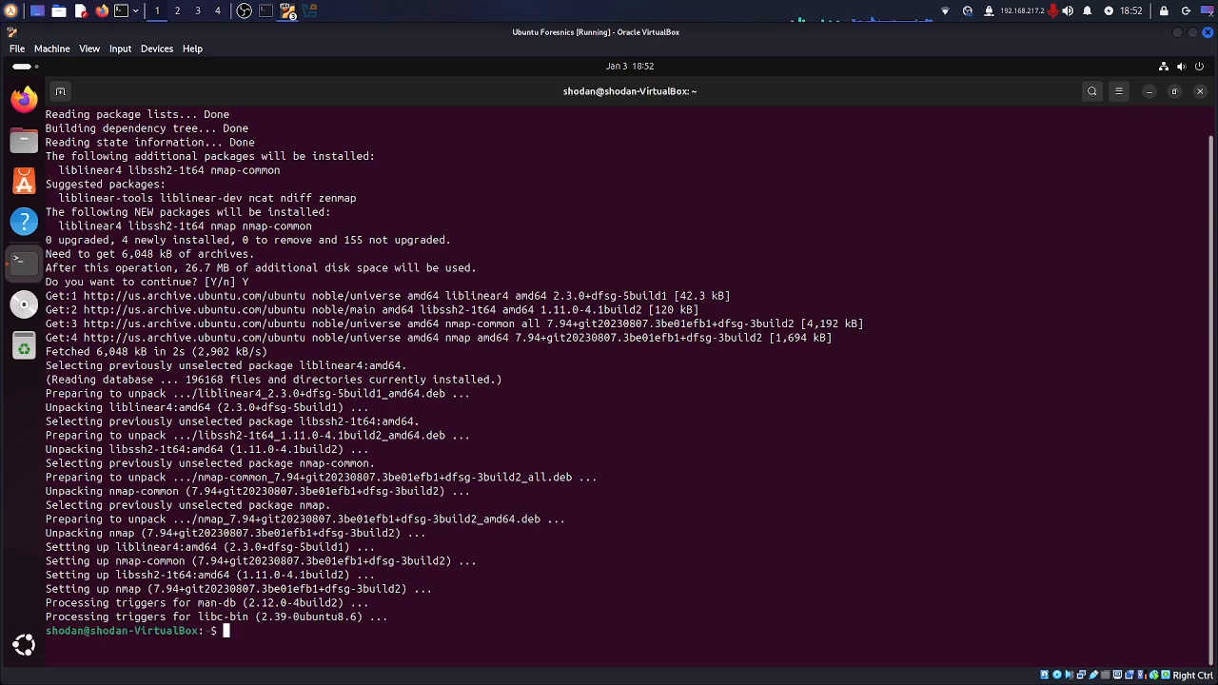
# - Clear the terminal and open the Nmap manual page with man nmap
pyautogui.write('clear')
pyautogui.press('Return')
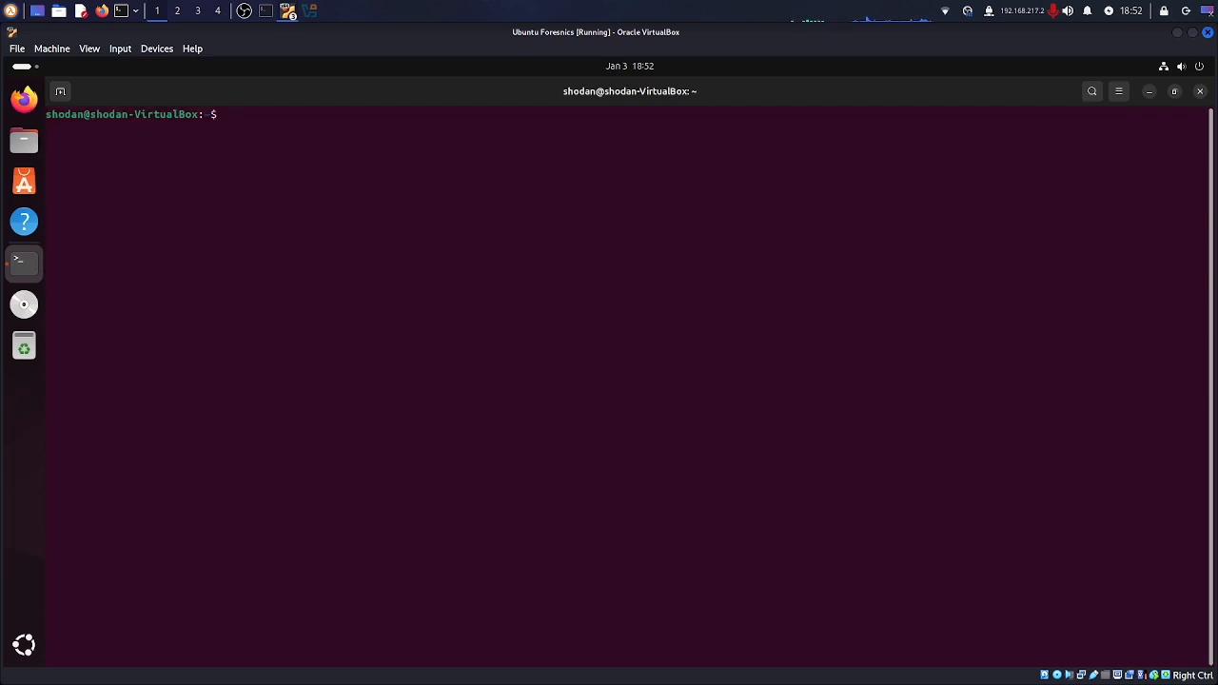
pyautogui.write('nma')
pyautogui.press('BackSpace')
pyautogui.press('BackSpace')
pyautogui.press('BackSpace')
pyautogui.write('mna')
pyautogui.press('BackSpace')
pyautogui.press('BackSpace')
pyautogui.write('an')
pyautogui.write('nmap')
pyautogui.press('Return')
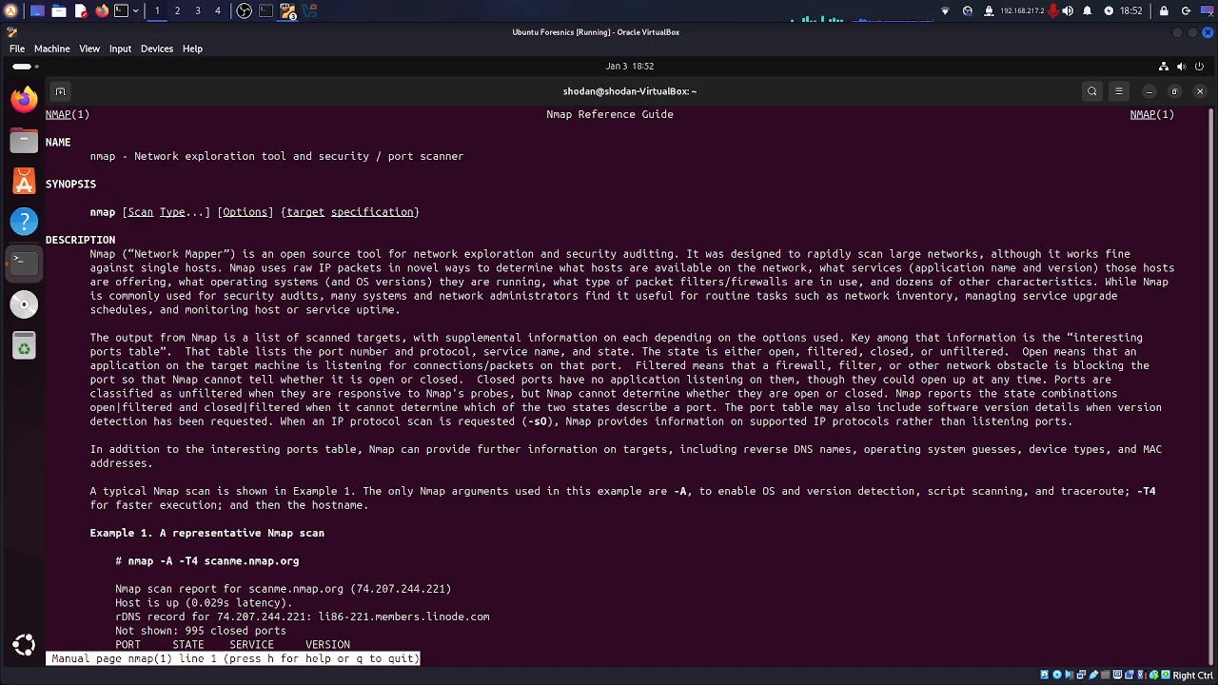
# - Look through the manual's options summary, focusing on the scan techniques such as -sS and -sU, OS detection and timing options
pyautogui.press('space')
pyautogui.press('b')
pyautogui.press('space')
pyautogui.press('space')
pyautogui.press('space')
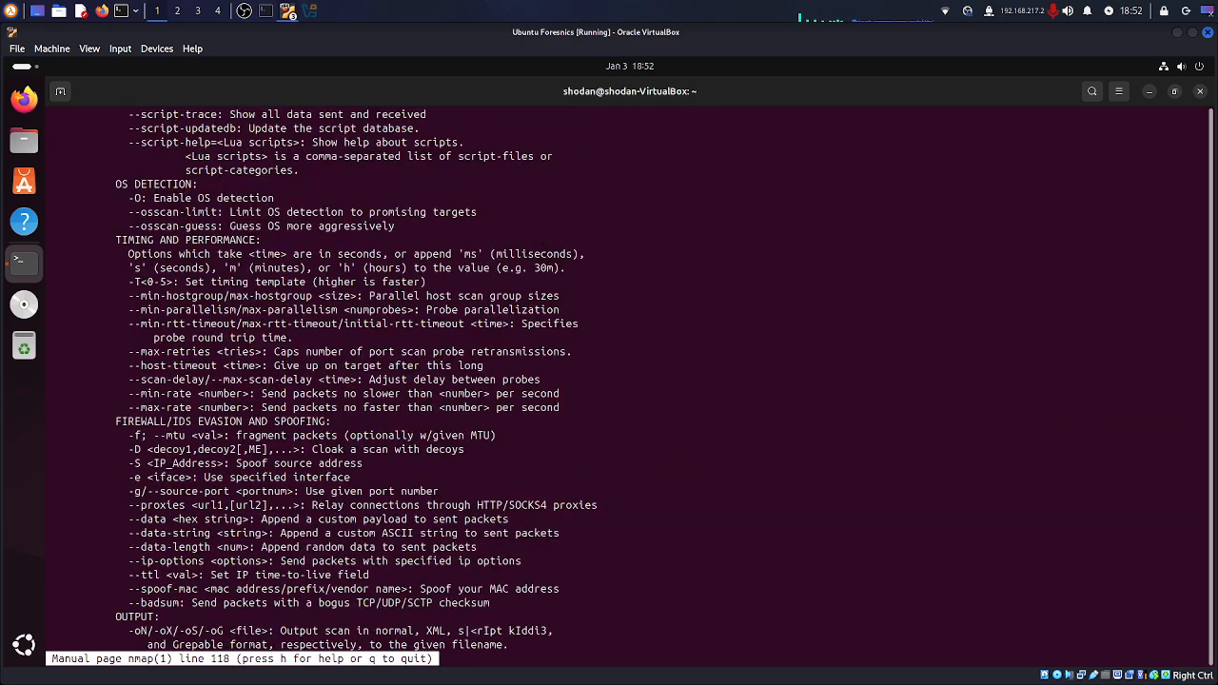
pyautogui.press('b')
pyautogui.press('b')
pyautogui.press('space')
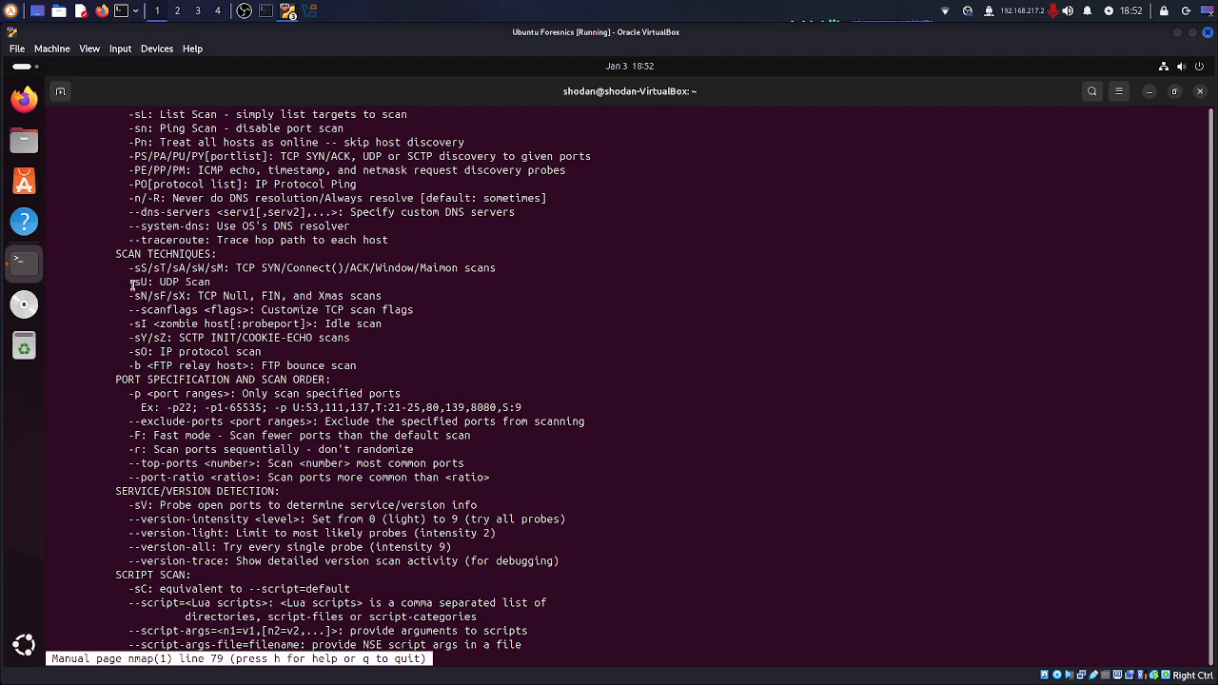
pyautogui.moveTo(134, 267); pyautogui.dragTo(219, 268)
pyautogui.moveTo(134, 282); pyautogui.dragTo(162, 282)
pyautogui.click(162, 281)
pyautogui.press('pagedown')
pyautogui.press('pagedown')
pyautogui.press('pageup')
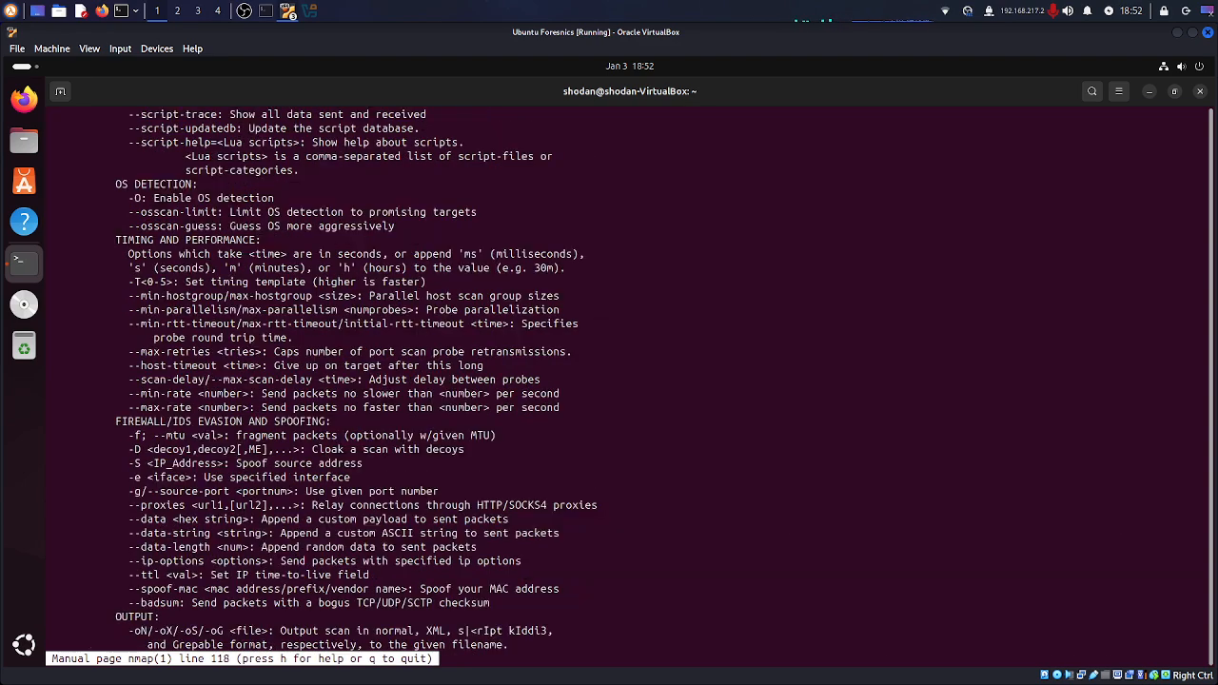
pyautogui.press('pageup')
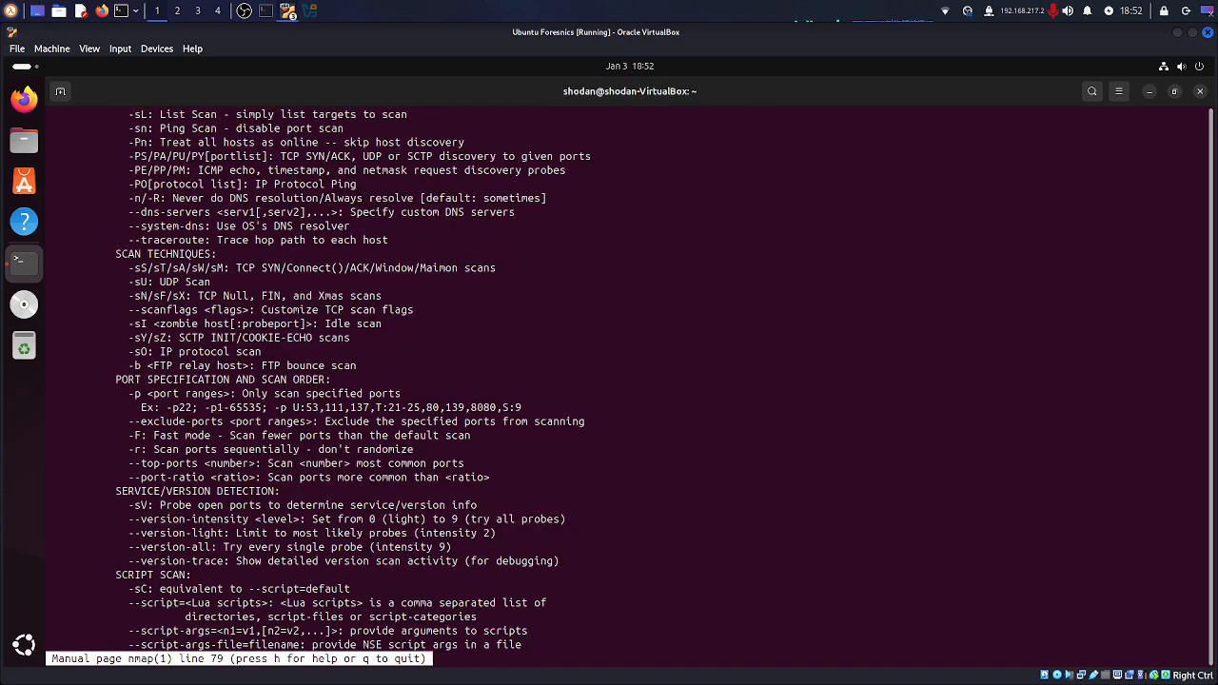
pyautogui.press('pagedown')
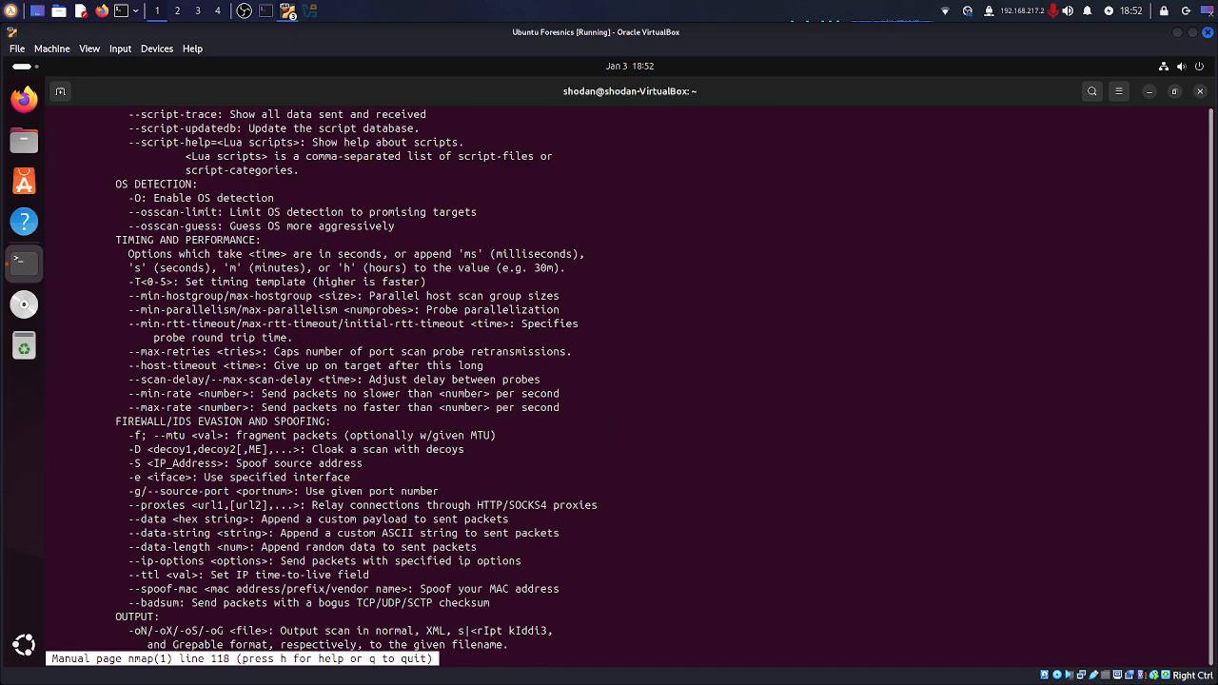
# - Examine the manual's detailed host discovery and port scanning technique sections, quit the manual and clear the terminal
pyautogui.press('pagedown')
pyautogui.press('pagedown')
pyautogui.press('pagedown')
pyautogui.press('pagedown')
pyautogui.press('pagedown')
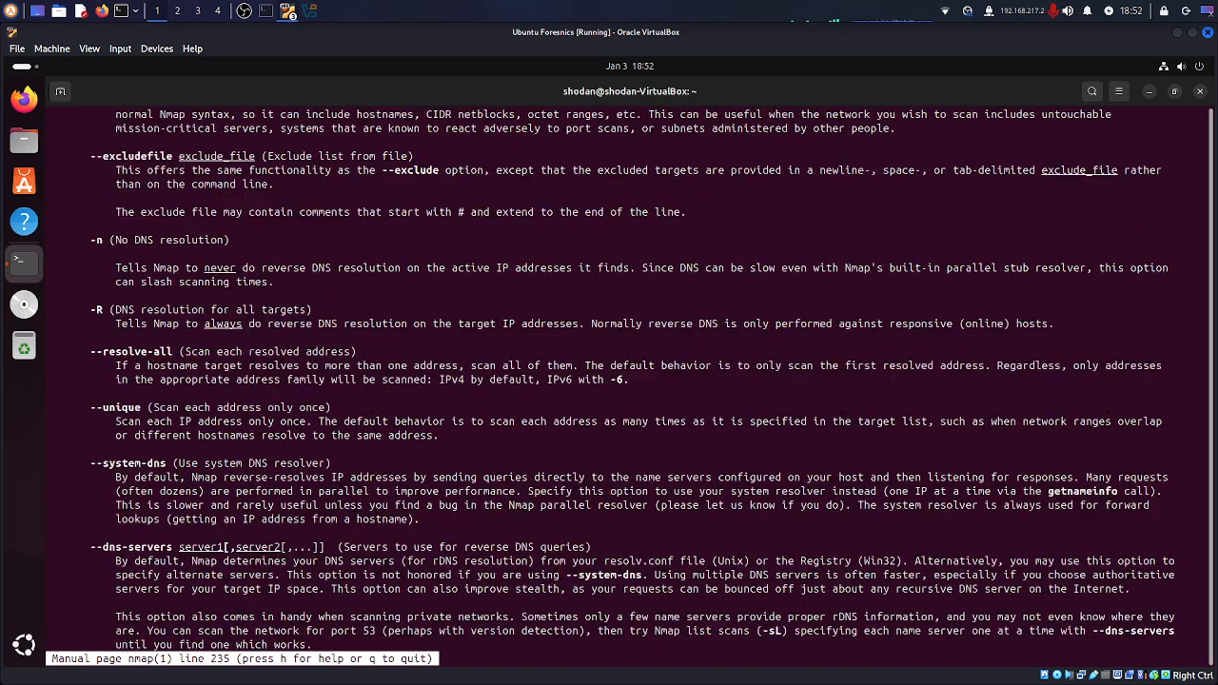
pyautogui.press('pagedown')
pyautogui.press('pagedown')
pyautogui.press('pagedown')
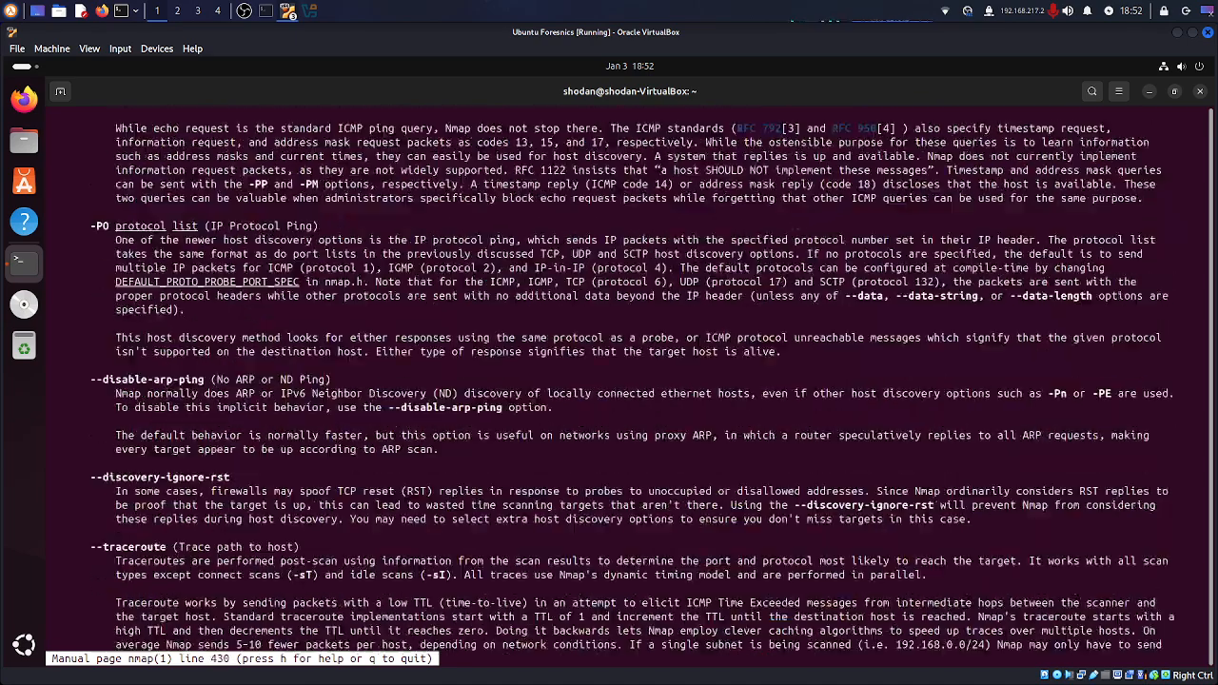
pyautogui.press('pagedown')
pyautogui.press('pagedown')
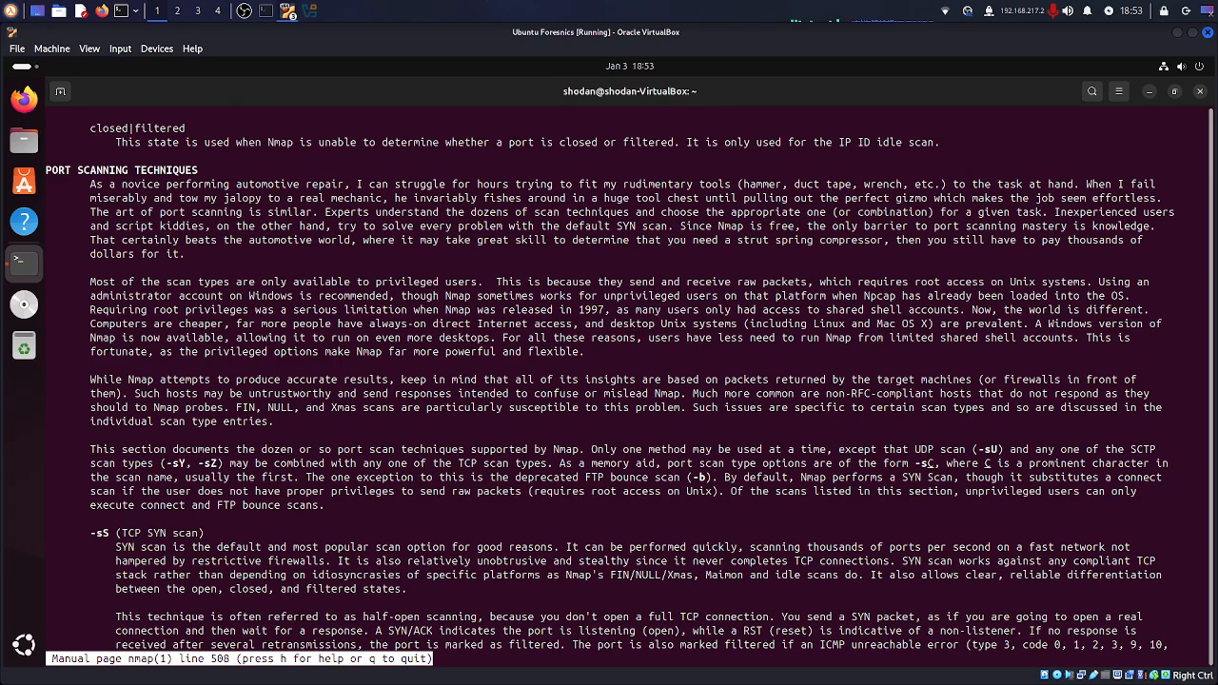
pyautogui.press('pagedown')
pyautogui.press('pagedown')
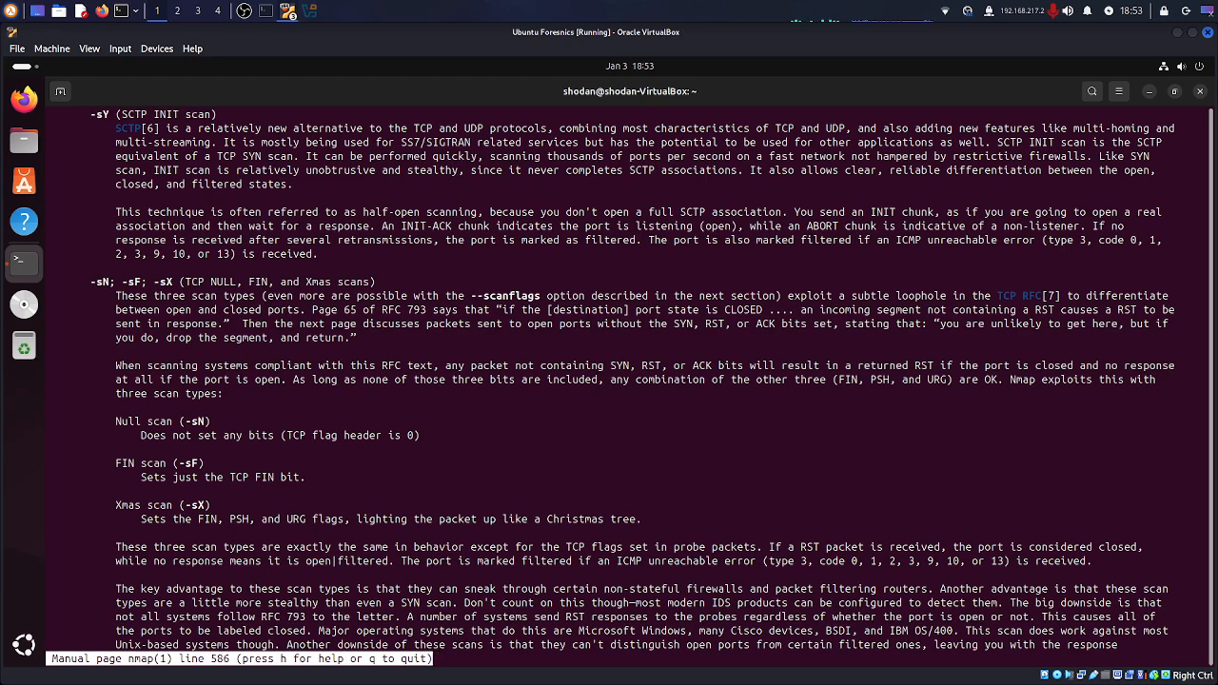
pyautogui.press('space')
pyautogui.press('space')
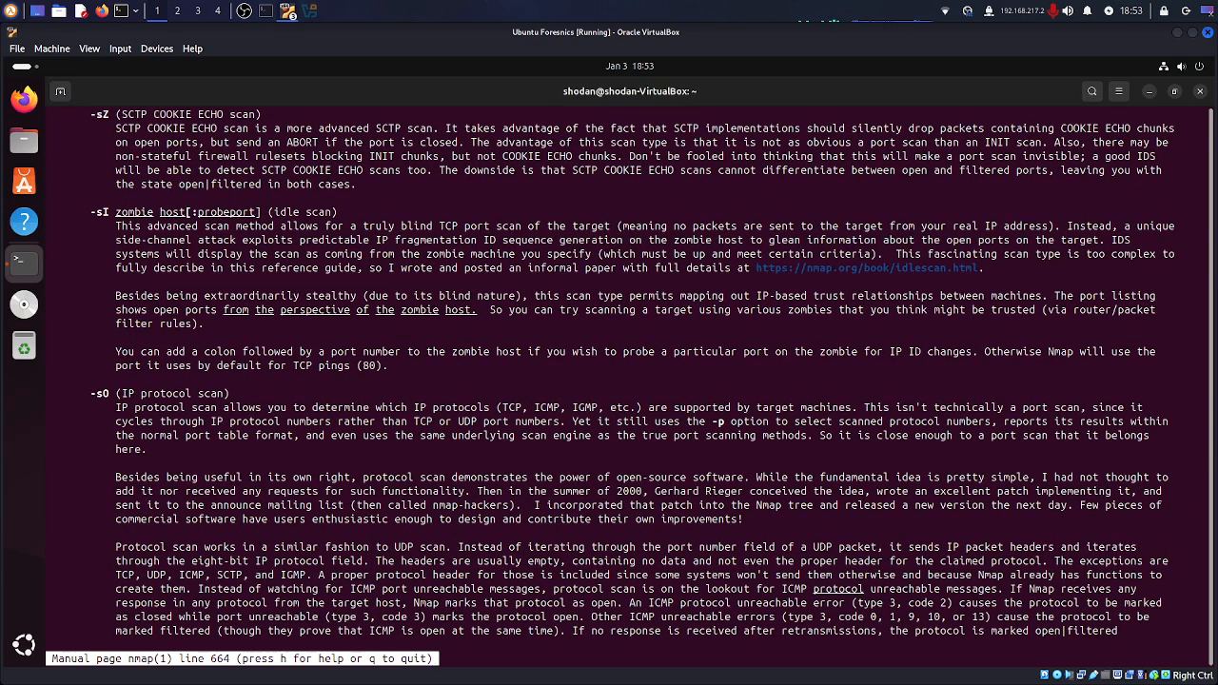
pyautogui.press('space')
pyautogui.write('qclear')
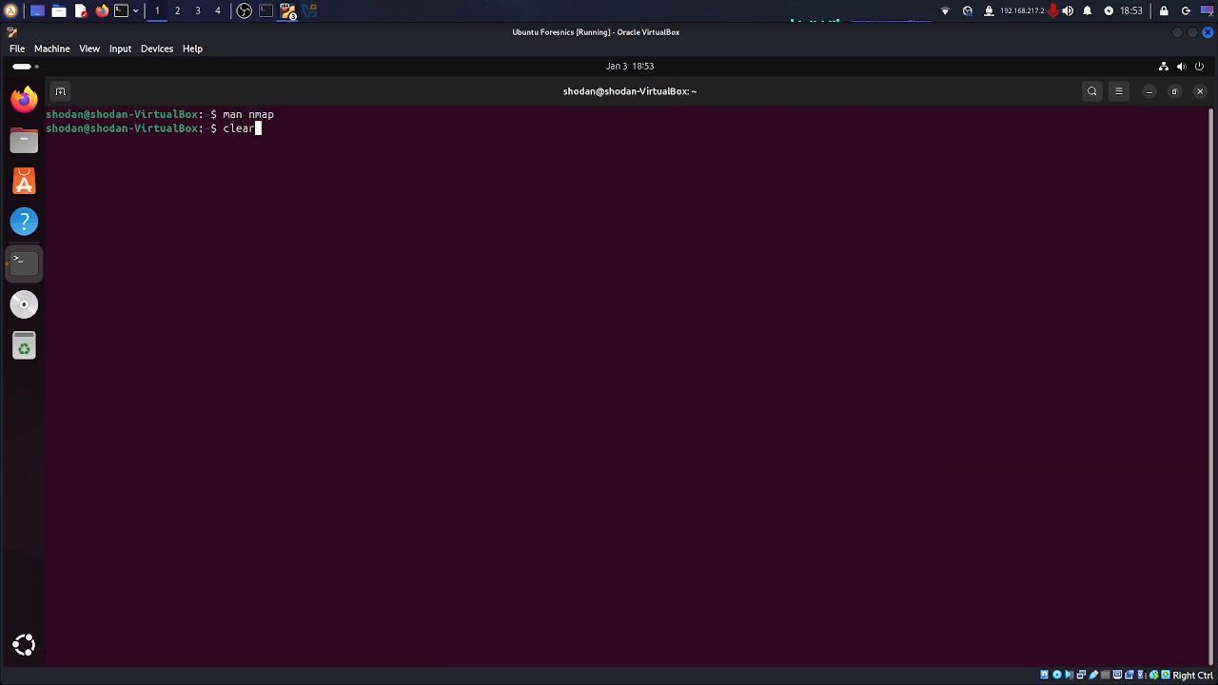
pyautogui.press('Return')
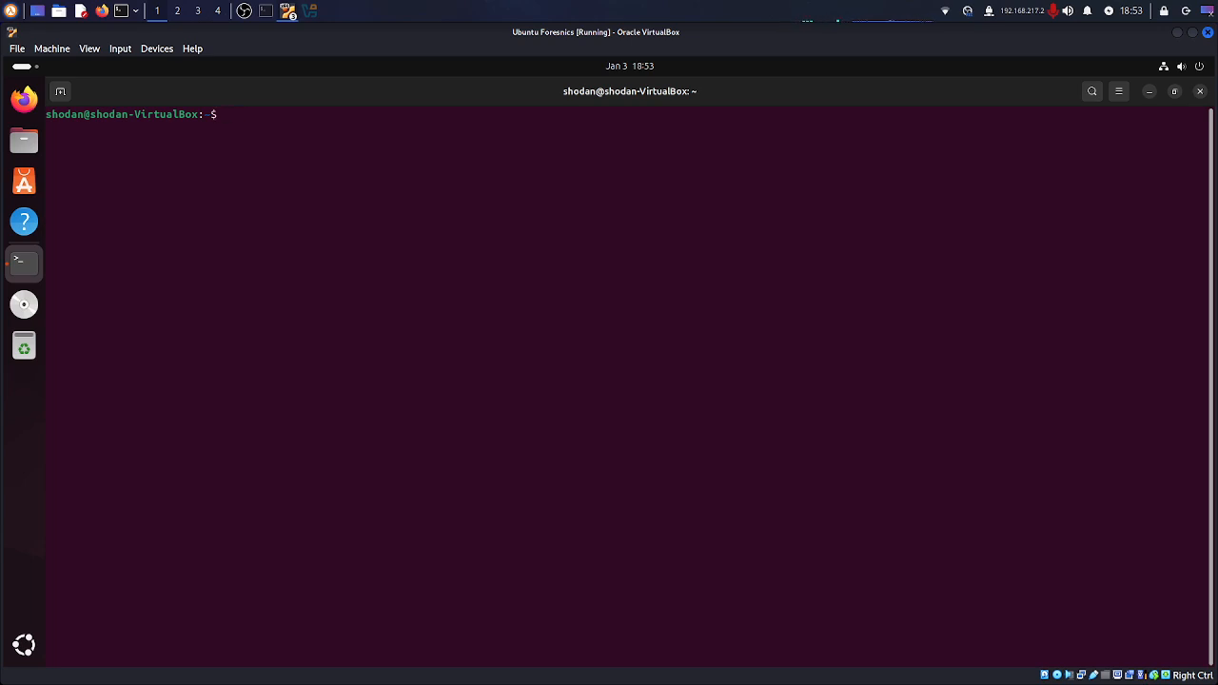
# - Run an intense scan of the Ubuntu server with nmap -T4 -A -v 192.168.40.154
pyautogui.write('nmap -T4')
pyautogui.write('-A -v ')
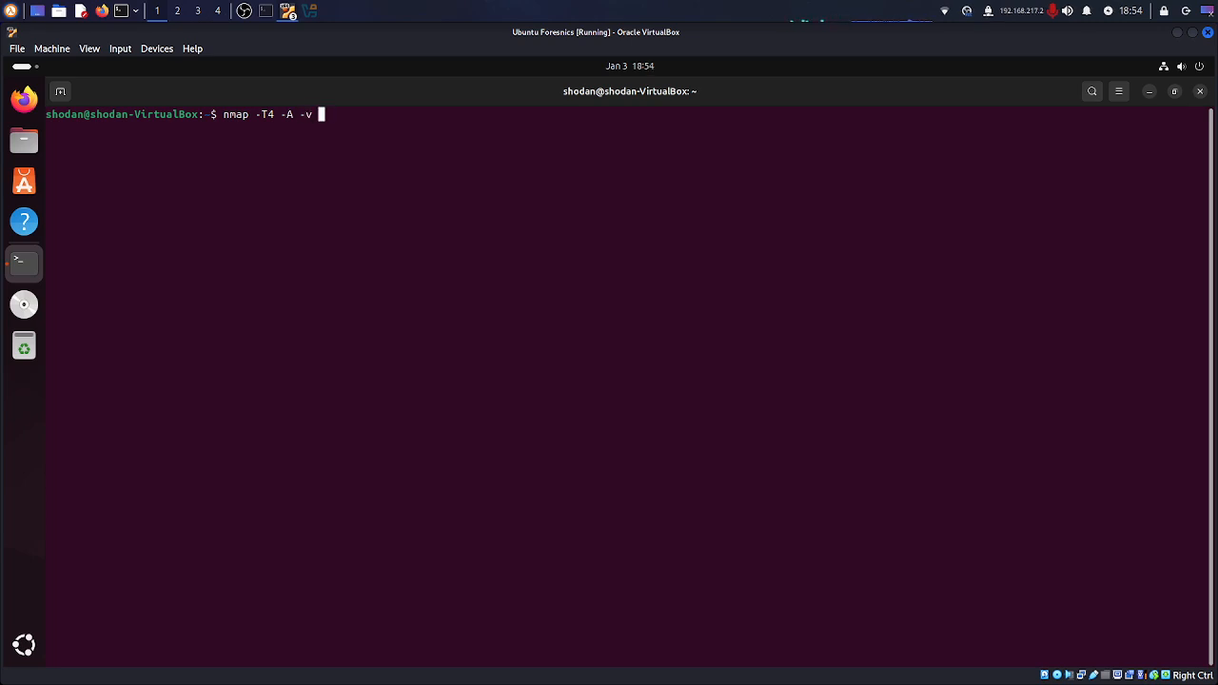
pyautogui.write('192.168.40.154')
pyautogui.press('Return')
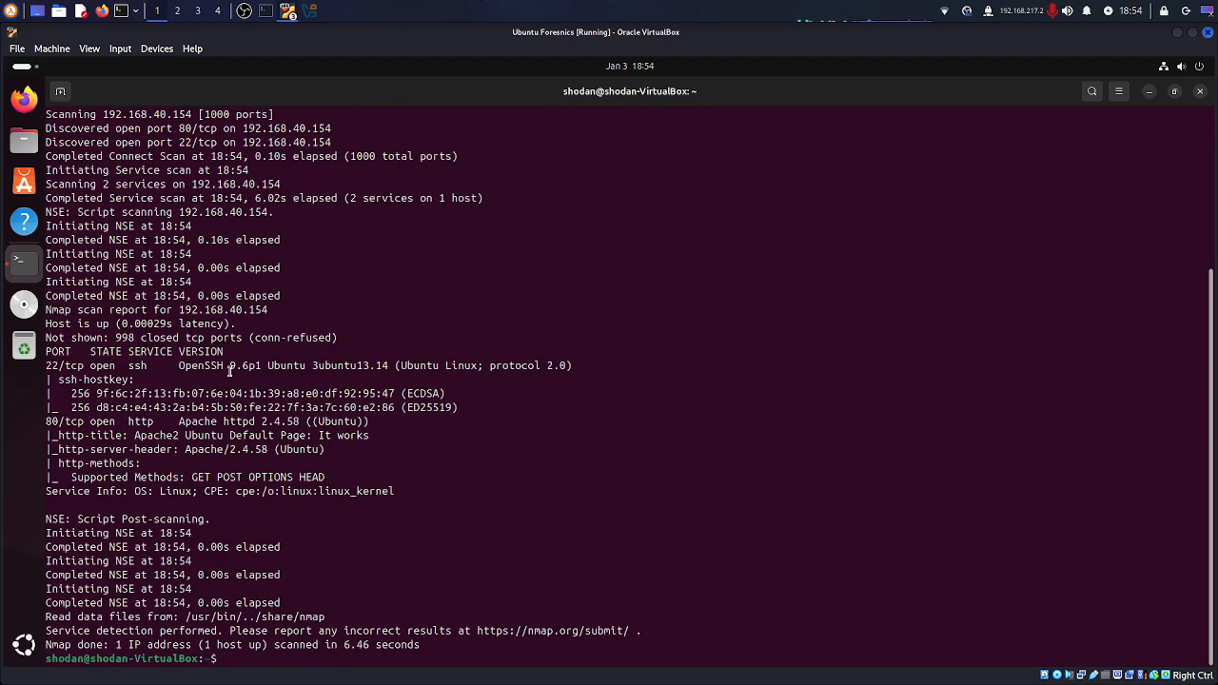
# - Examine the scan output for 192.168.40.154, including the ssh service version line and the scan phases above the port table
pyautogui.moveTo(572, 367); pyautogui.dragTo(78, 369)
pyautogui.click(99, 370)
pyautogui.scroll(5, 389, 484)
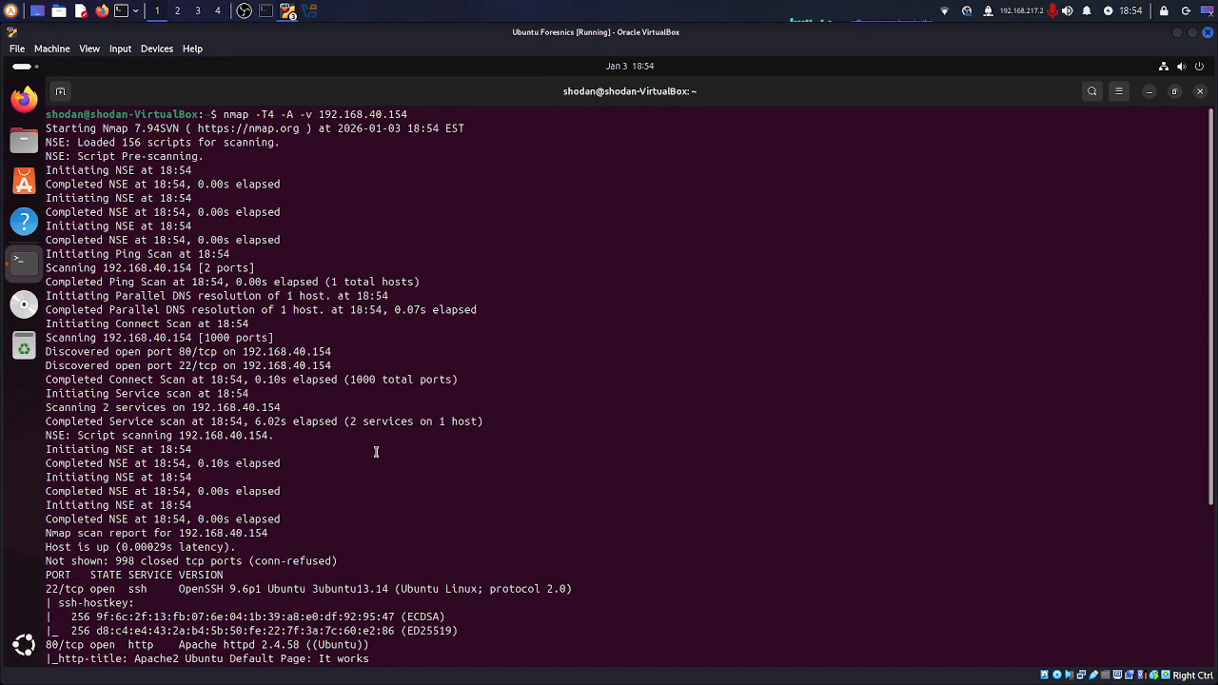
pyautogui.scroll(-5, 376, 452)
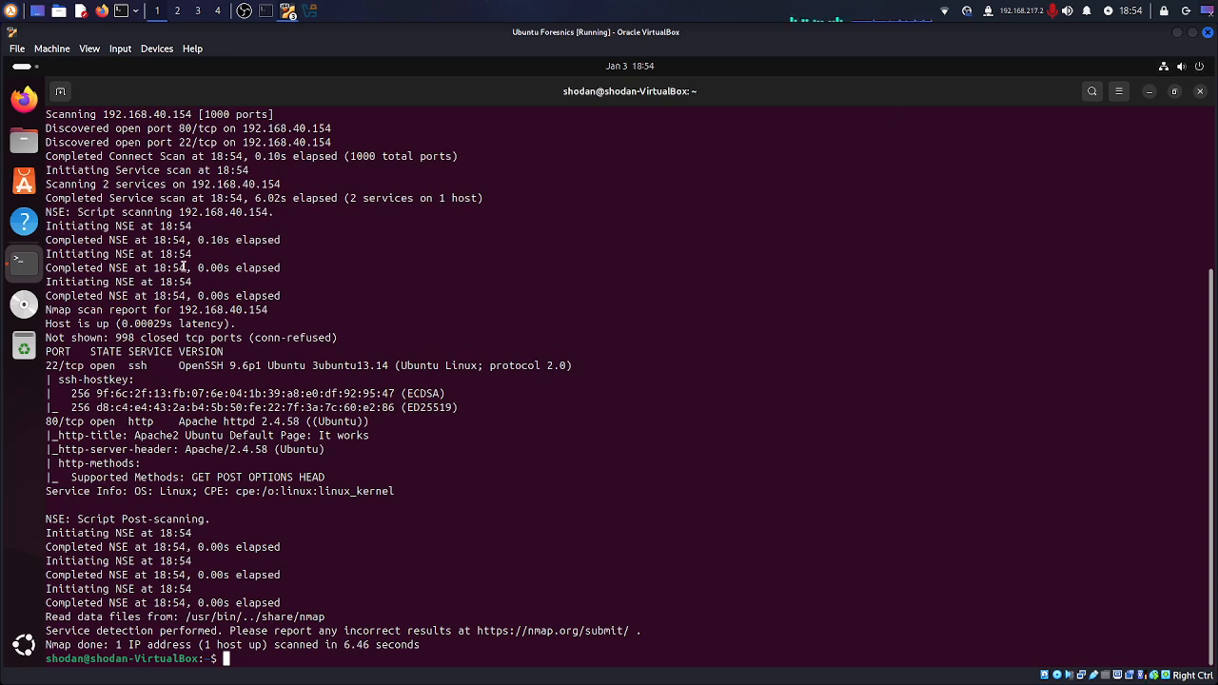
pyautogui.click(249, 18)
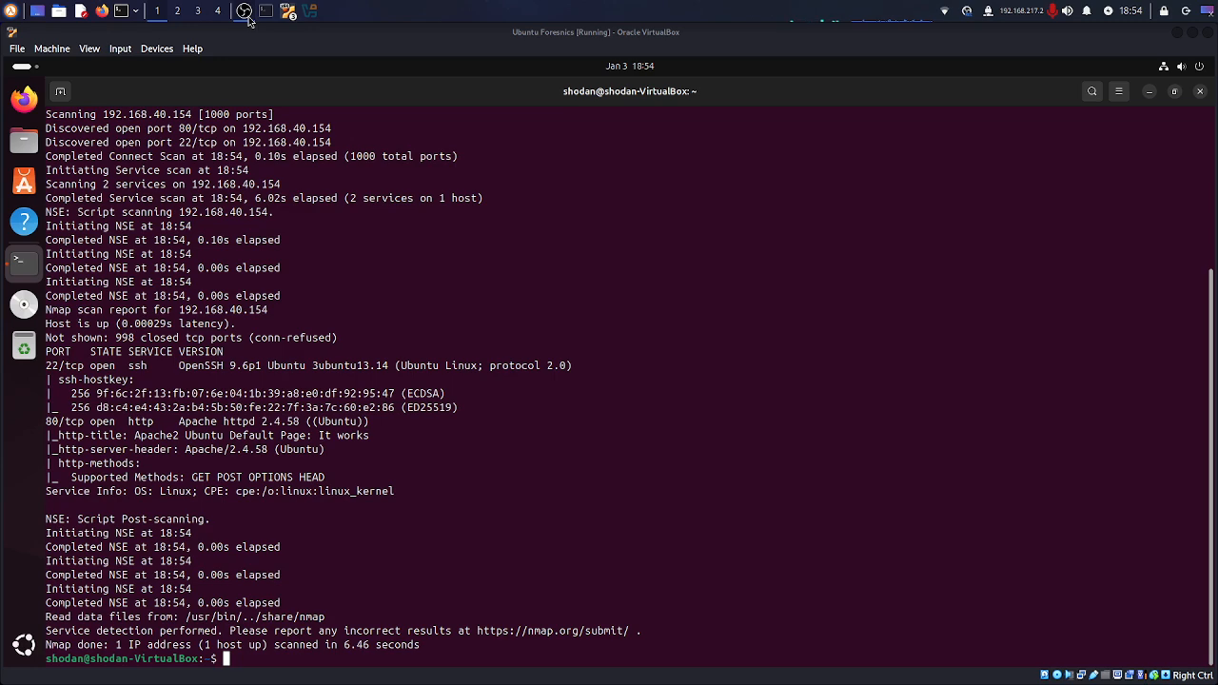